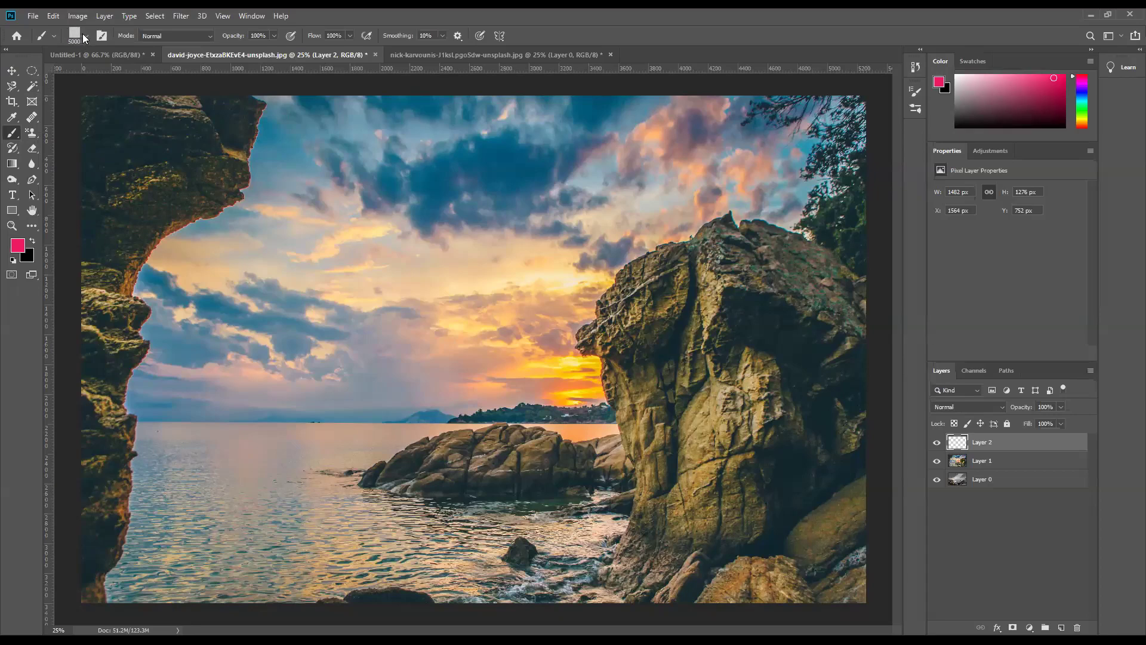
# Collapse the expanded groups in the brush presets list, including Special Effects Brushes and 12 scrapbook paper brush set 01
pyautogui.click(87, 37)
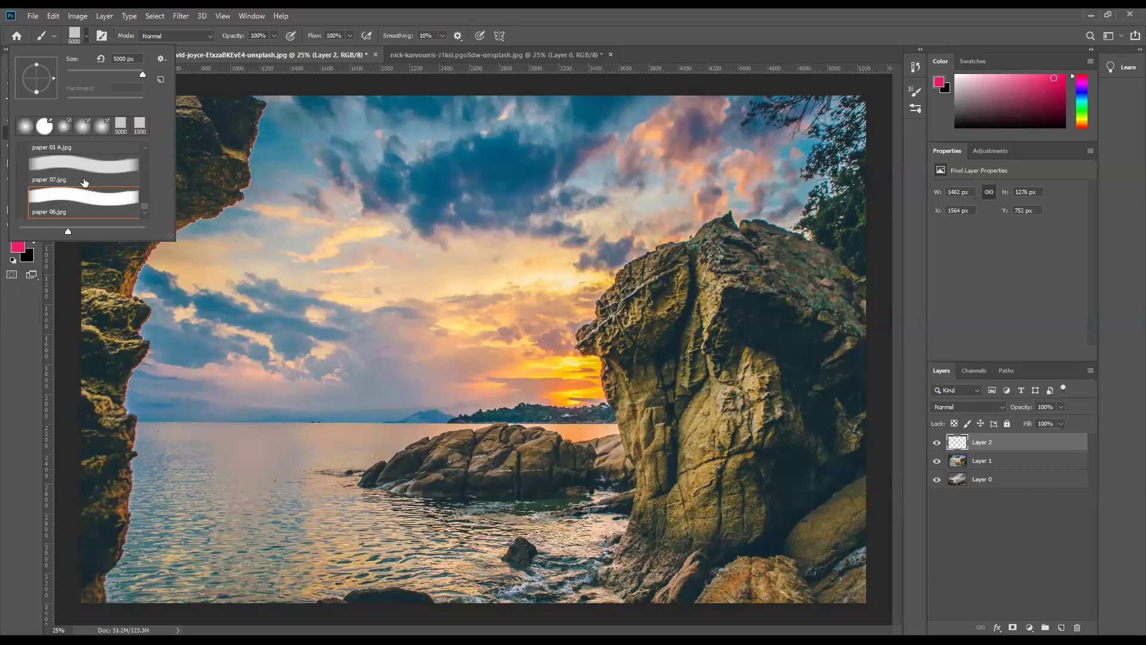
pyautogui.moveTo(143, 207); pyautogui.dragTo(149, 143)
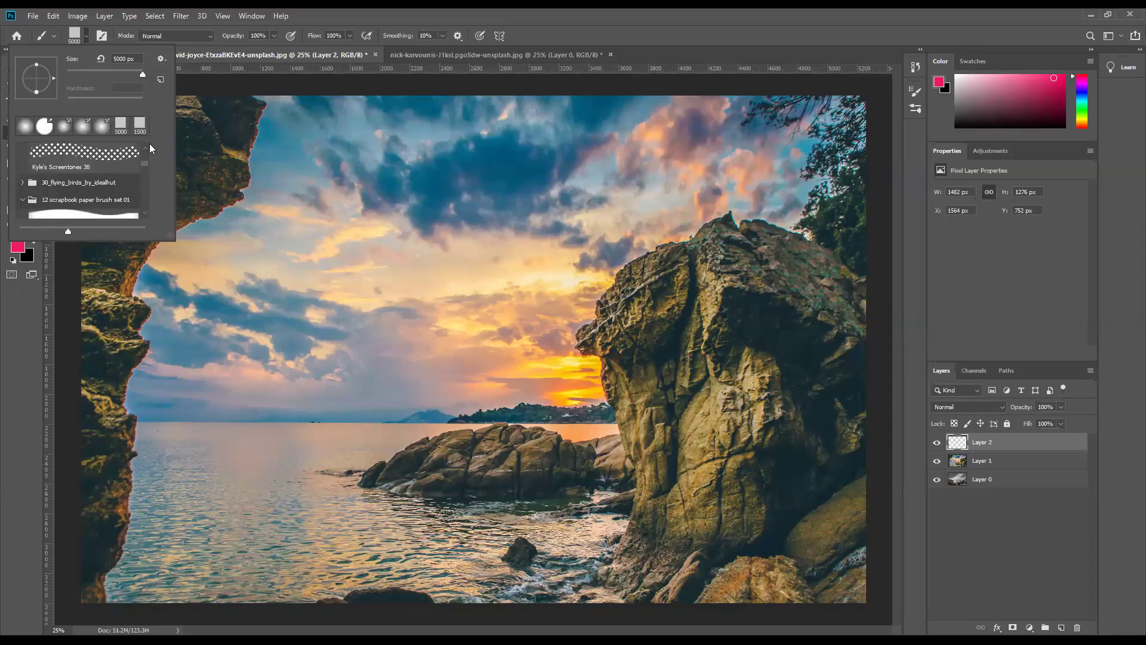
pyautogui.scroll(3, 70, 184)
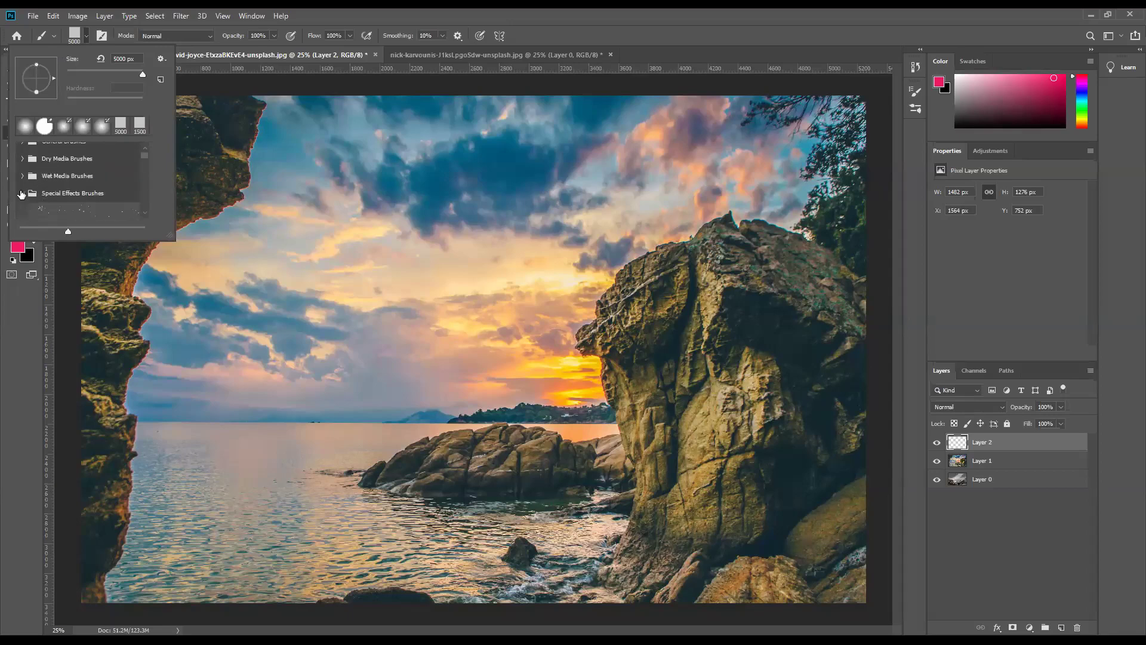
pyautogui.click(22, 193)
pyautogui.click(81, 176)
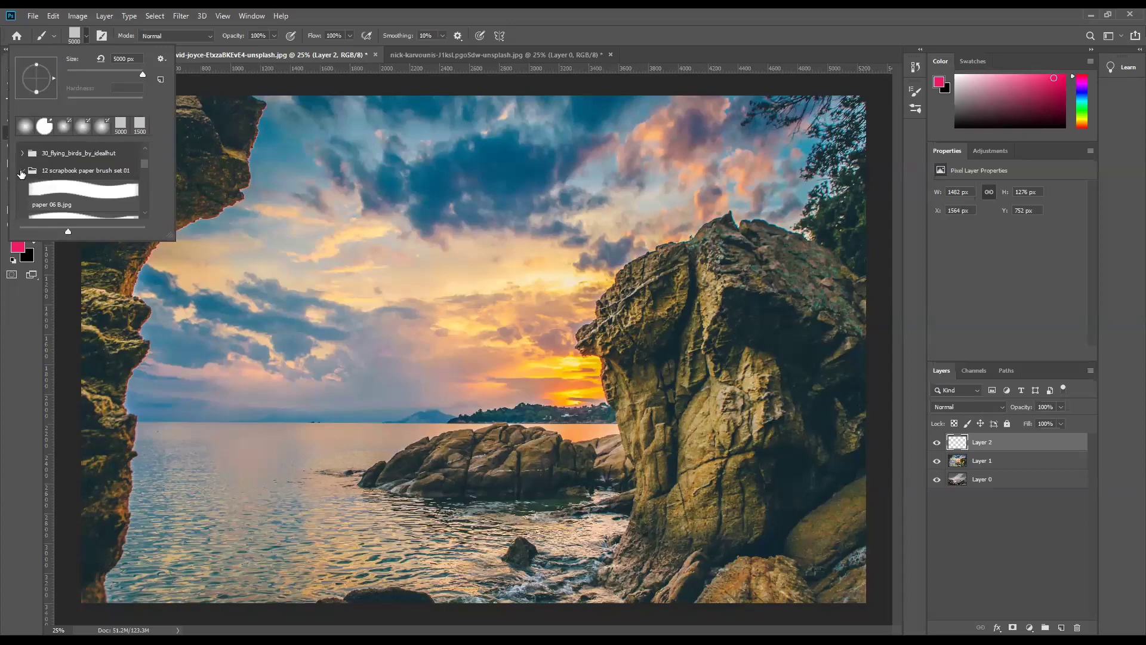
pyautogui.click(22, 161)
pyautogui.scroll(2, 103, 201)
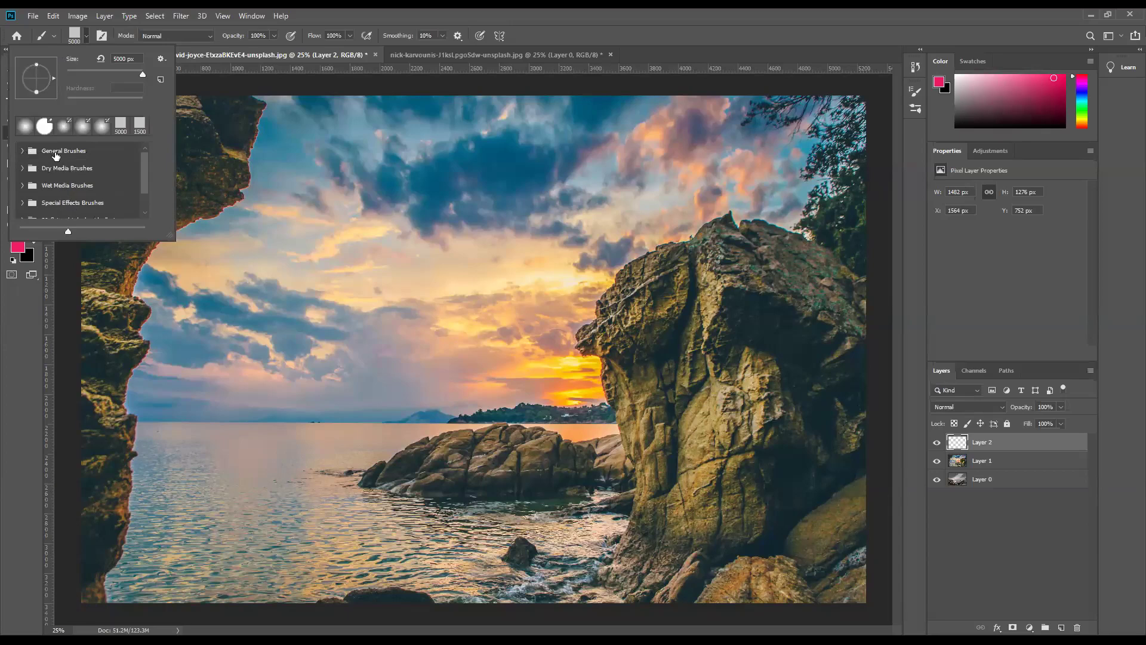
# Expand the General Brushes group and select the Soft Round brush as the current brush
pyautogui.click(22, 151)
pyautogui.scroll(-1, 83, 181)
pyautogui.scroll(3, 28, 161)
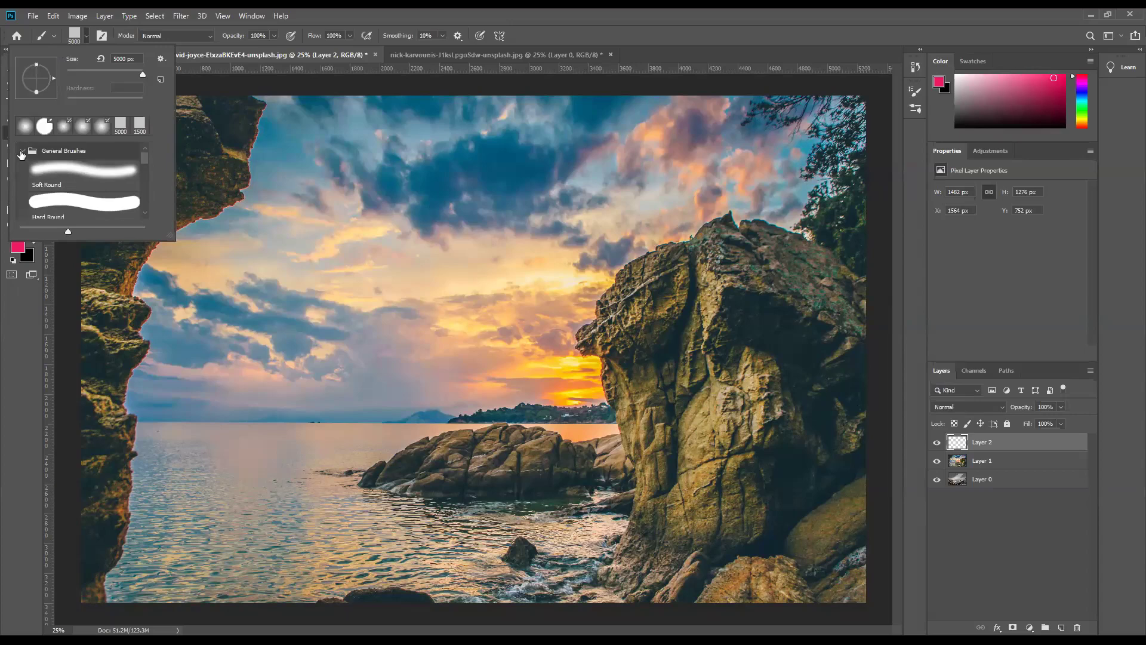
pyautogui.click(22, 151)
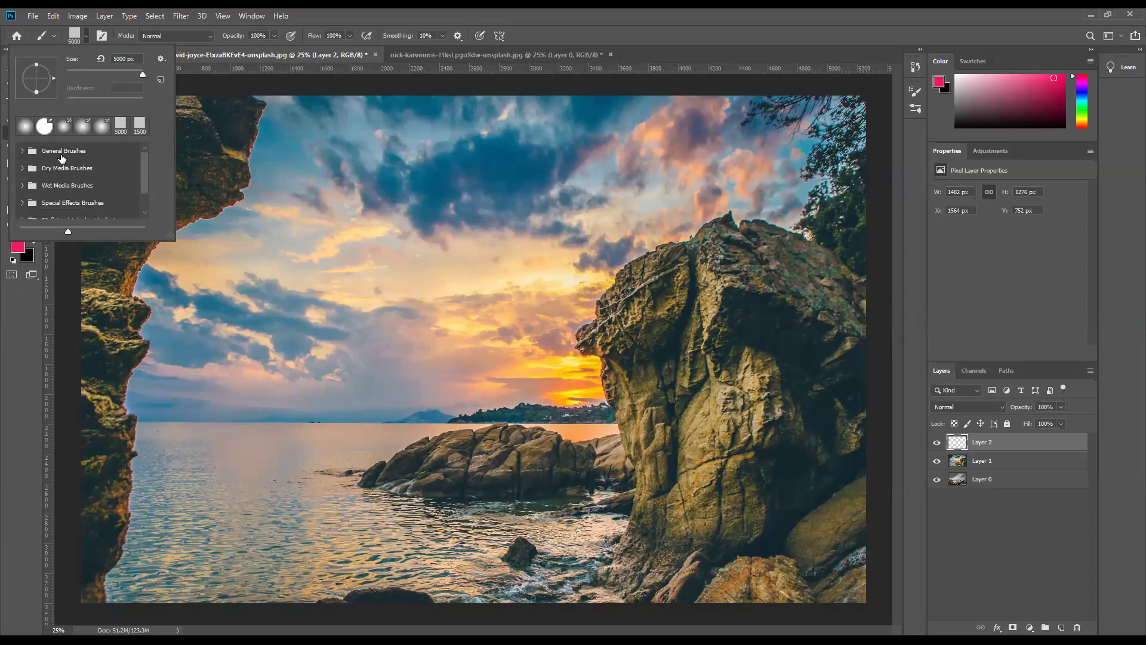
pyautogui.click(22, 151)
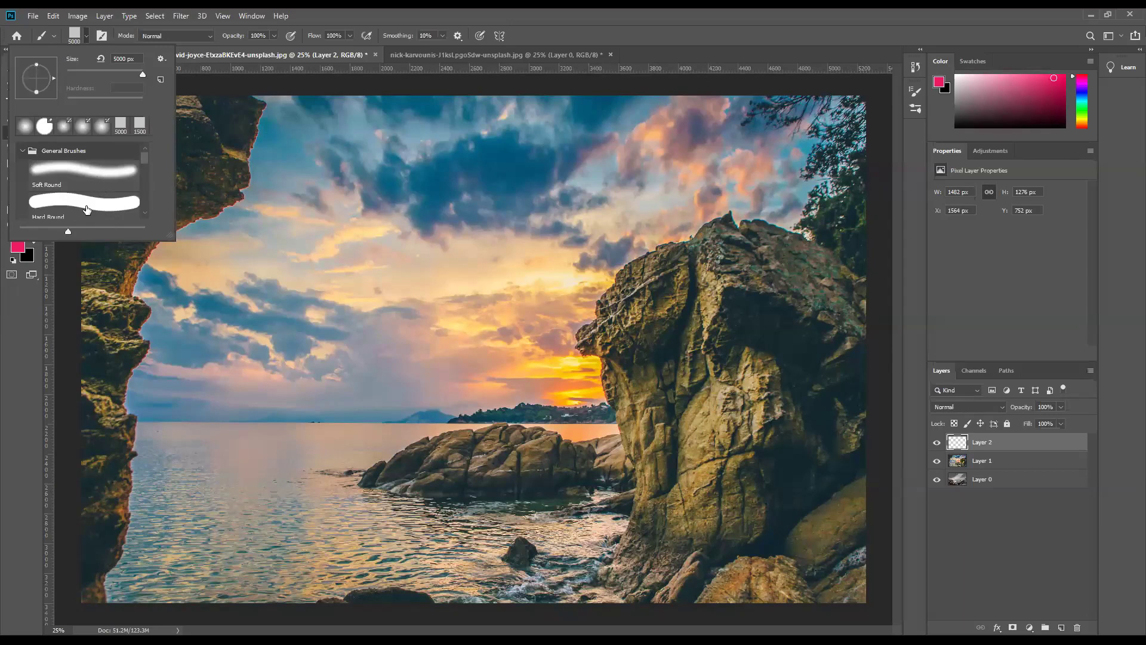
pyautogui.click(95, 176)
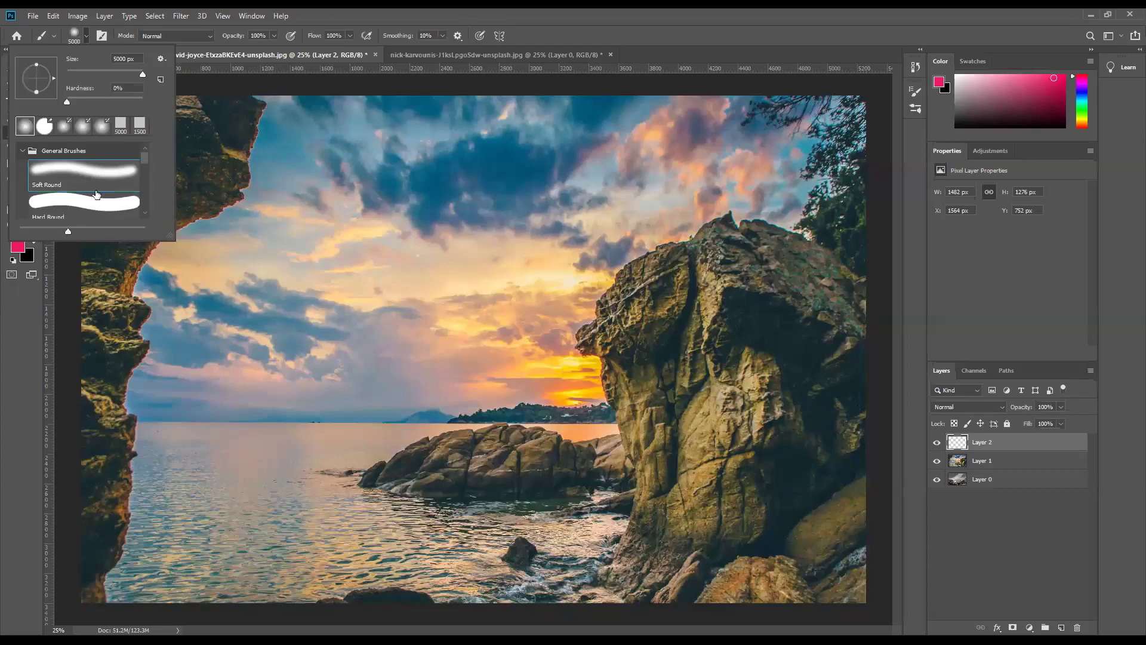
pyautogui.click(93, 209)
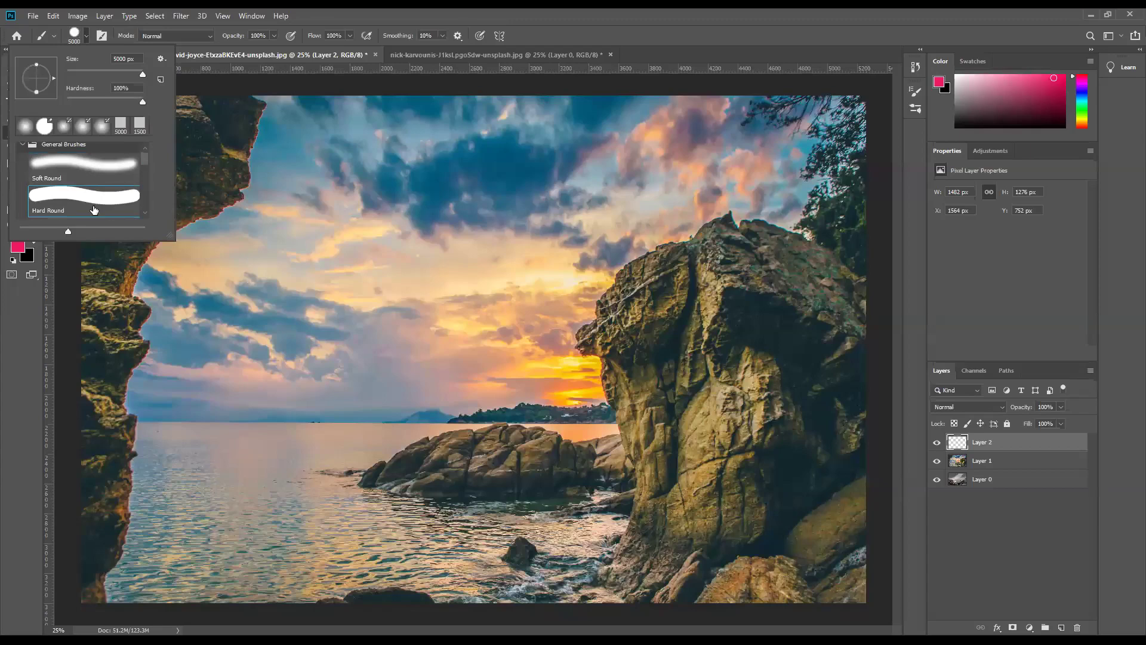
pyautogui.click(84, 164)
pyautogui.click(24, 316)
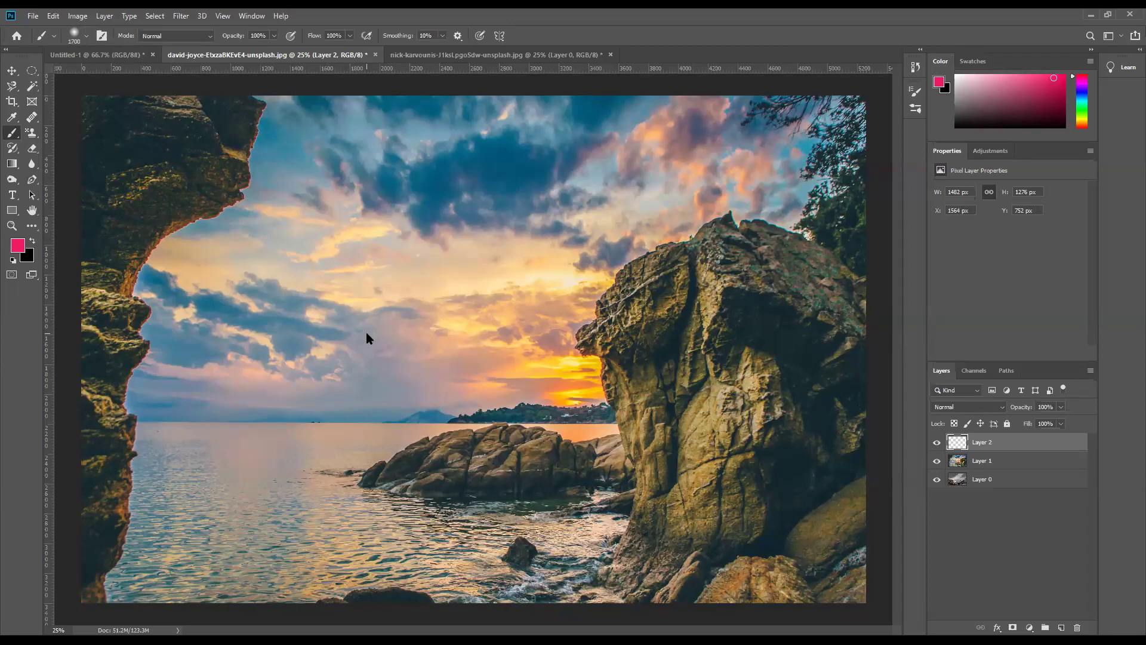
# Reduce the Soft Round brush size to 155 px
pyautogui.press('[')
pyautogui.press('[')
pyautogui.press('[')
pyautogui.press('[')
pyautogui.press('[')
pyautogui.press('[')
pyautogui.press('[')
pyautogui.press('[')
pyautogui.press('[')
pyautogui.press('[')
pyautogui.press('[')
pyautogui.rightClick(446, 271)
pyautogui.moveTo(422, 268); pyautogui.dragTo(402, 270)
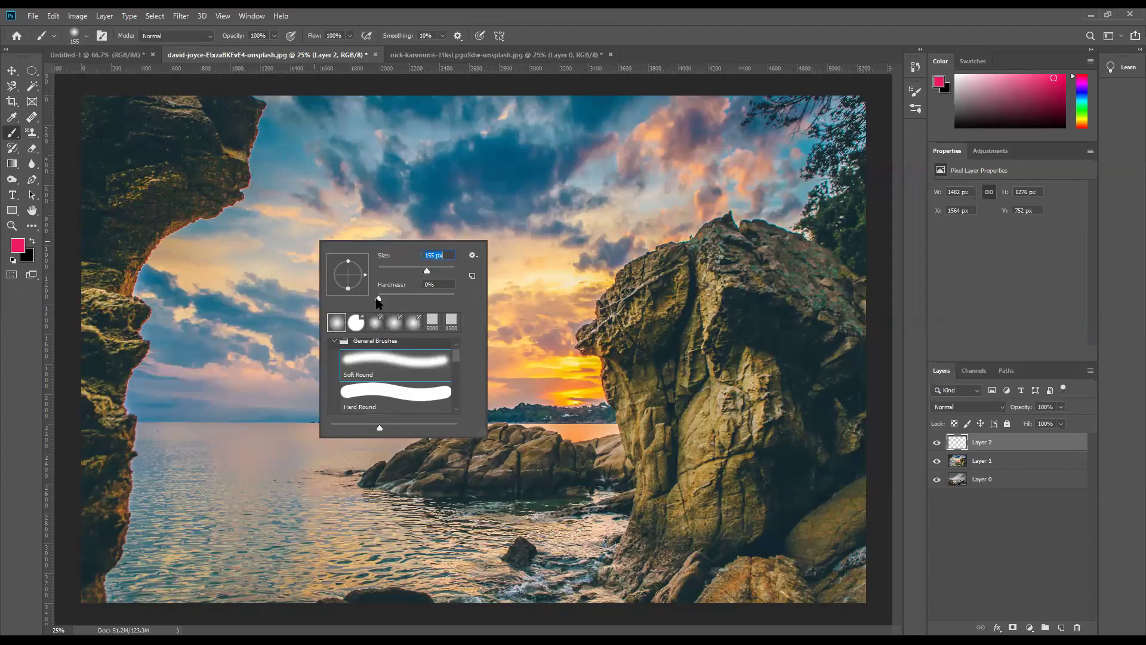
# Raise the brush hardness to 100% and bring it back to 0%
pyautogui.moveTo(377, 298); pyautogui.dragTo(454, 299)
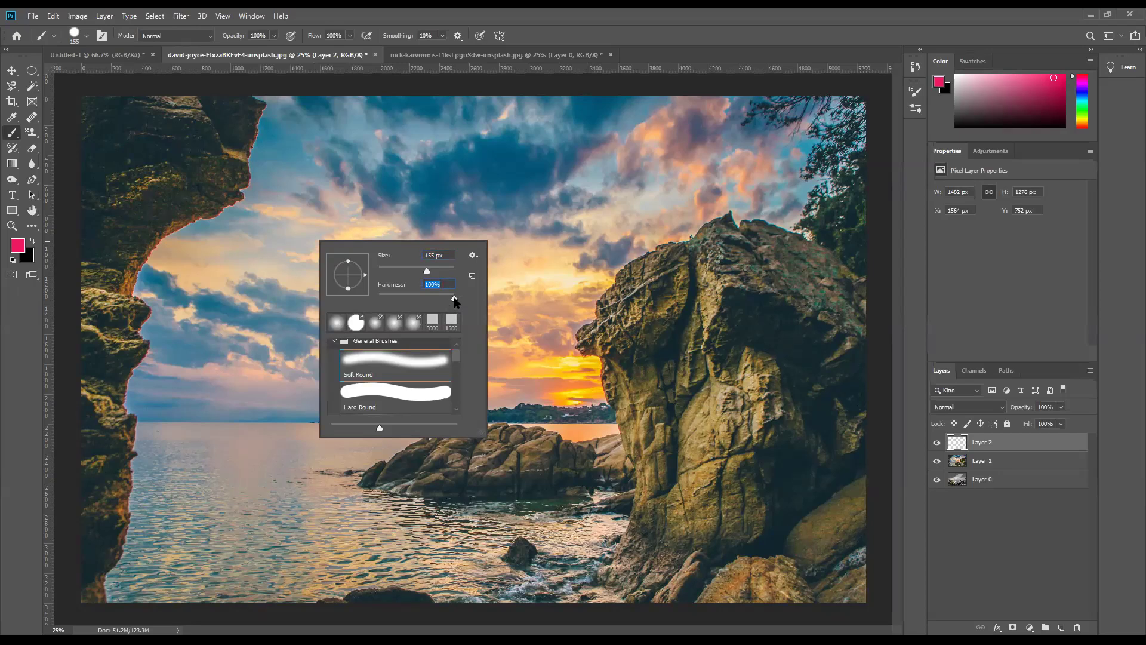
pyautogui.moveTo(454, 298); pyautogui.dragTo(378, 300)
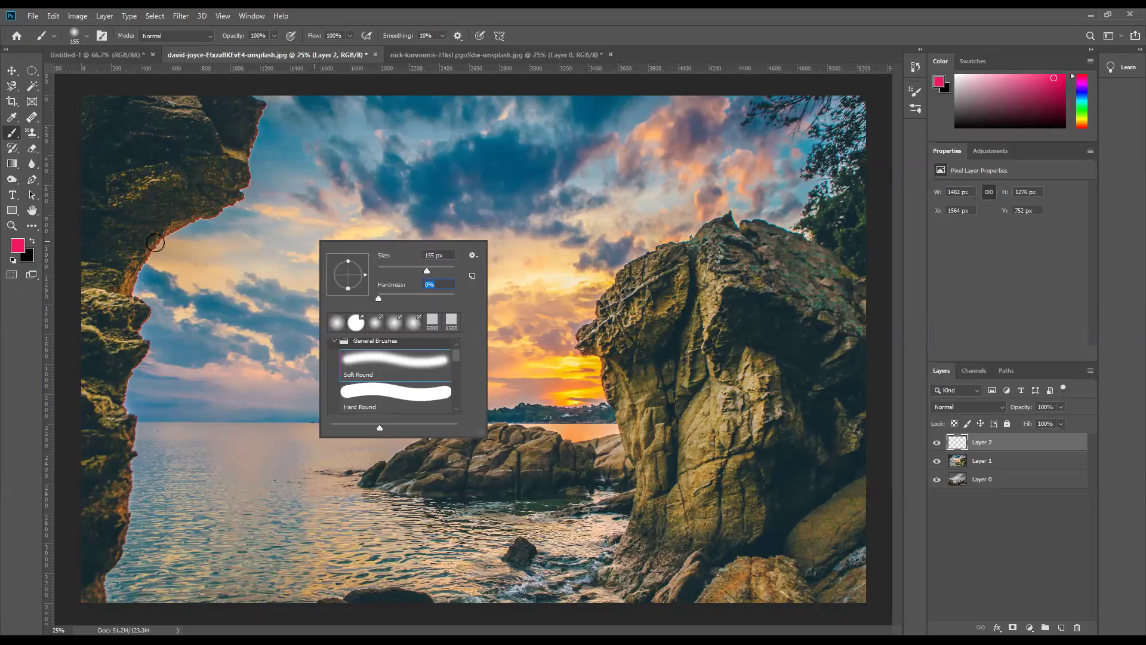
pyautogui.press('Return')
# Paint three soft-edged pink arcs on Layer 2, two across the sky and one above the horizon
pyautogui.moveTo(299, 221); pyautogui.dragTo(262, 262)
pyautogui.moveTo(415, 170); pyautogui.dragTo(442, 168)
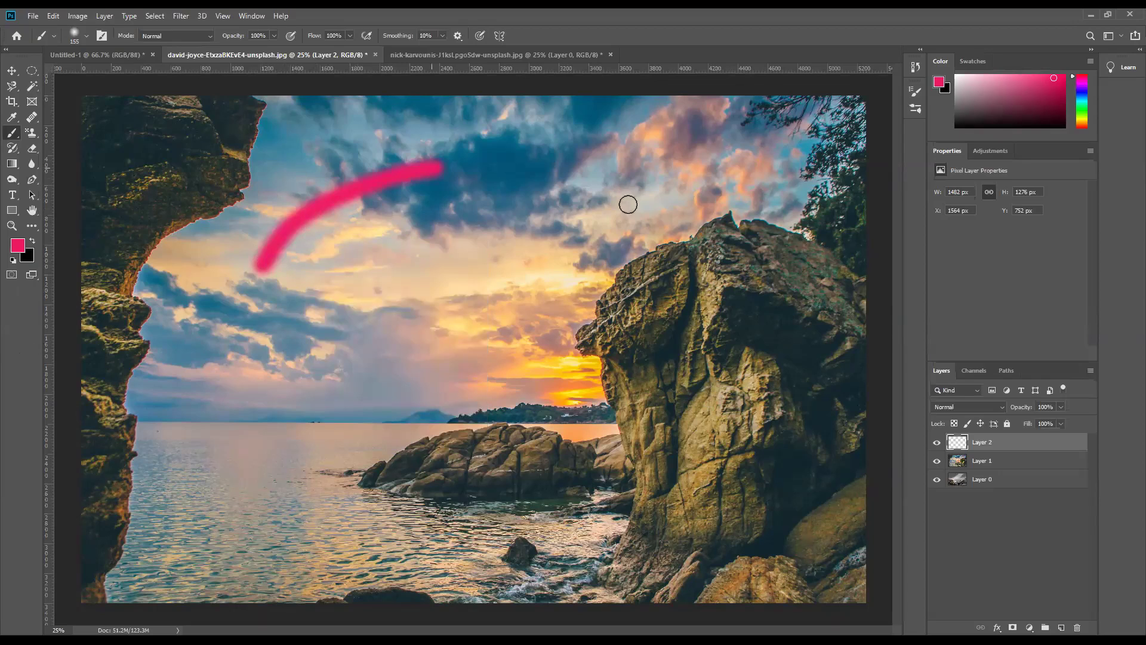
pyautogui.moveTo(628, 205); pyautogui.dragTo(627, 203)
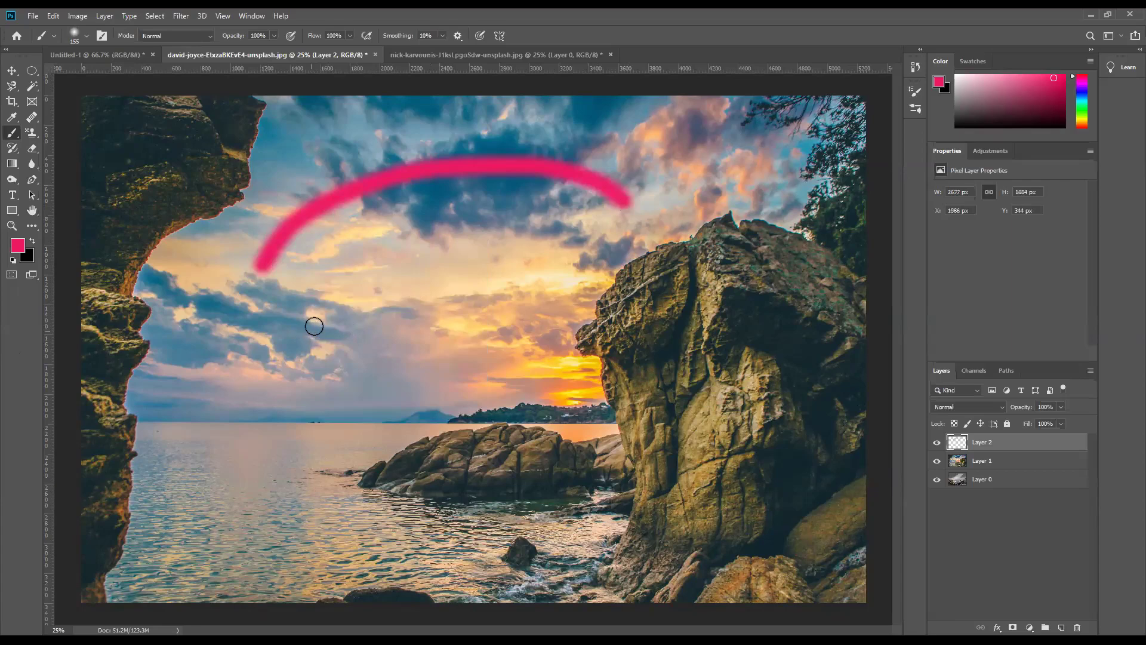
pyautogui.moveTo(310, 328); pyautogui.dragTo(359, 261)
pyautogui.moveTo(547, 227); pyautogui.dragTo(604, 246)
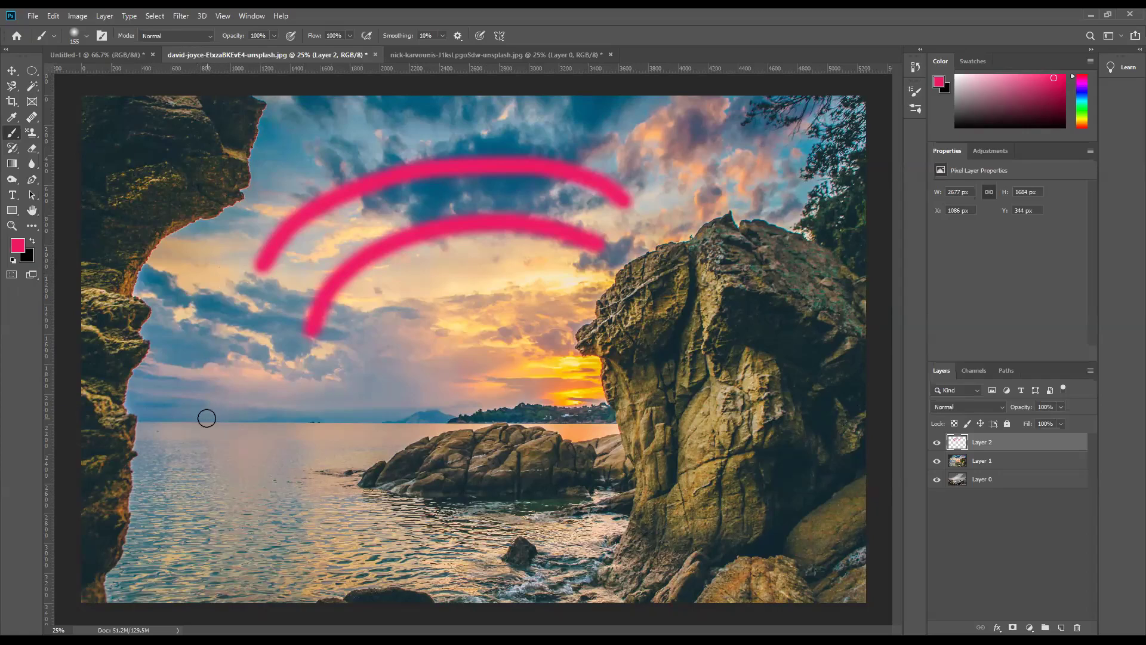
pyautogui.moveTo(205, 418)
pyautogui.mouseDown()
pyautogui.moveTo(311, 375)
pyautogui.moveTo(436, 362)
pyautogui.mouseUp()
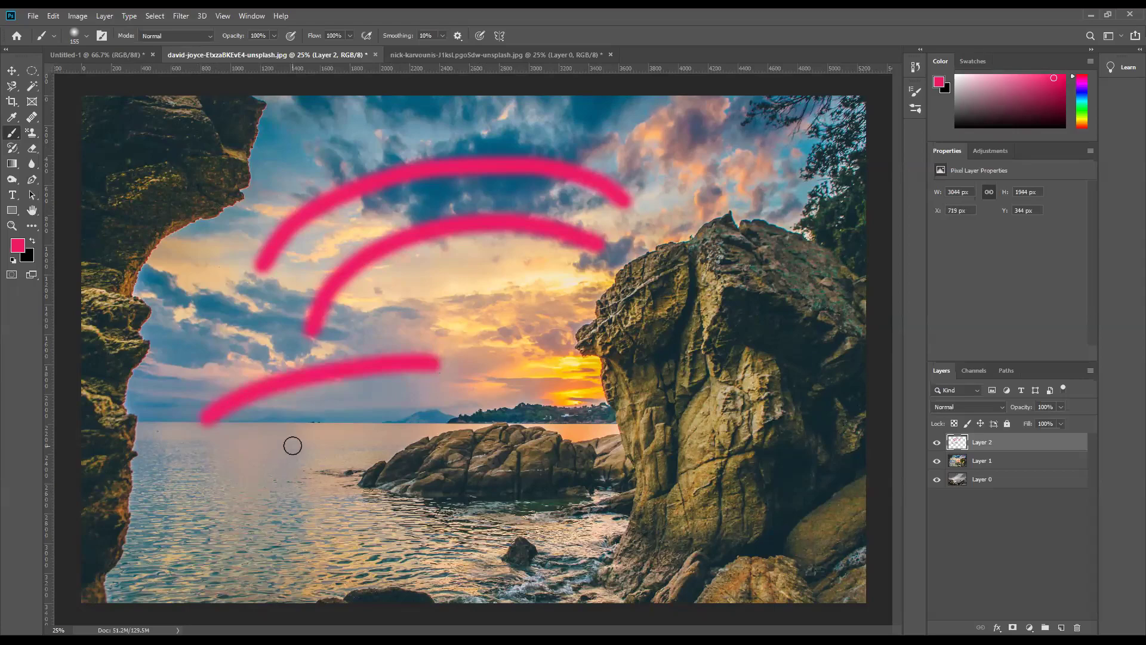
# Set the brush hardness to 100% and paint a hard-edged pink arc over the sea near the horizon
pyautogui.rightClick(361, 493)
pyautogui.moveTo(356, 497); pyautogui.dragTo(490, 494)
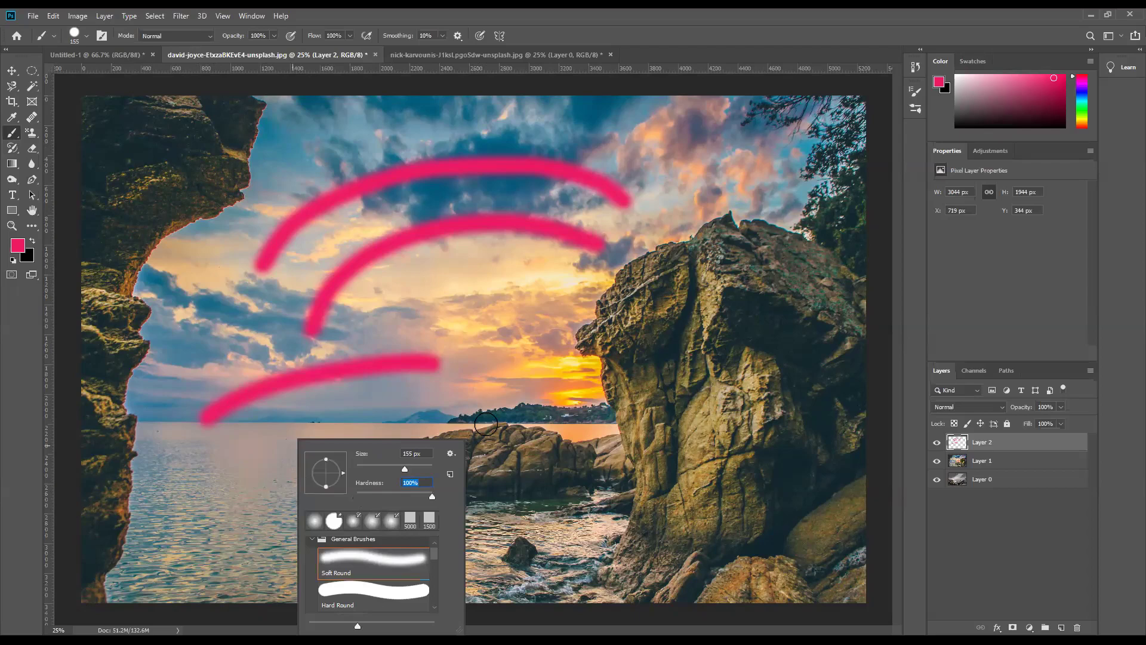
pyautogui.moveTo(486, 425); pyautogui.dragTo(239, 479)
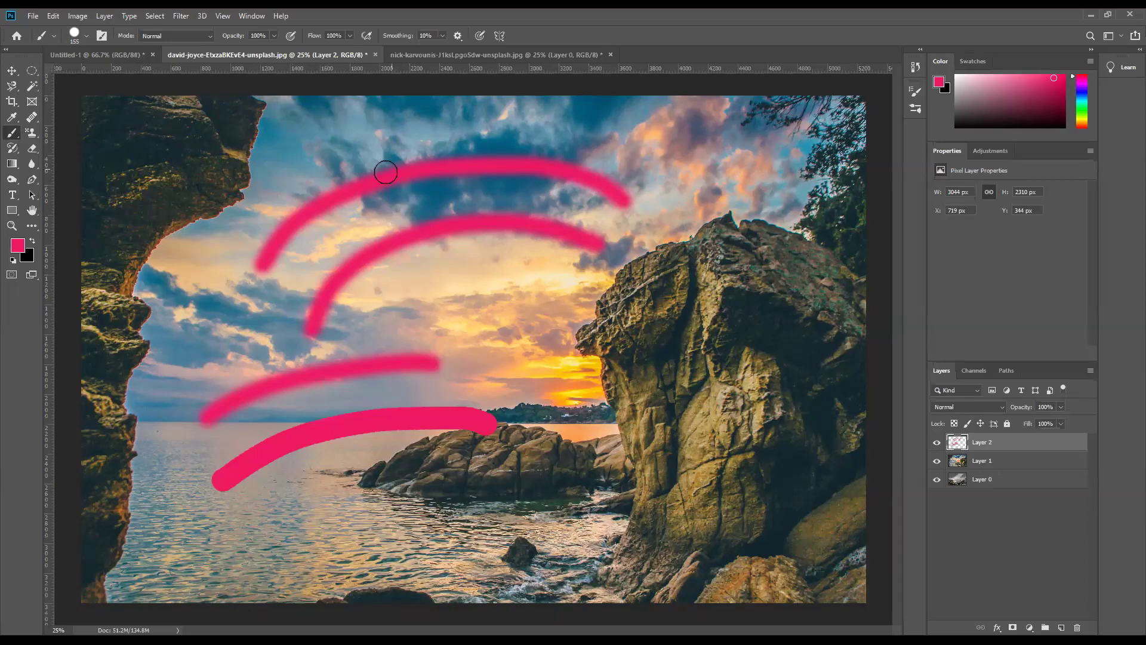
# Change the foreground color to bright yellow, fffc00
pyautogui.click(21, 246)
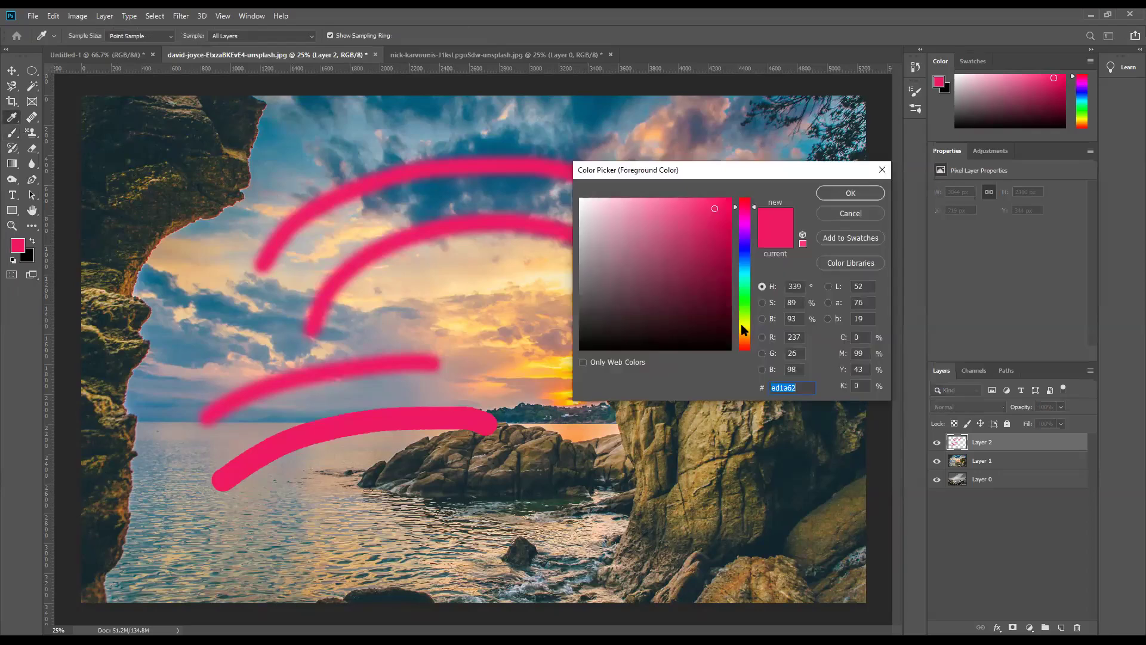
pyautogui.click(745, 326)
pyautogui.moveTo(731, 216); pyautogui.dragTo(731, 199)
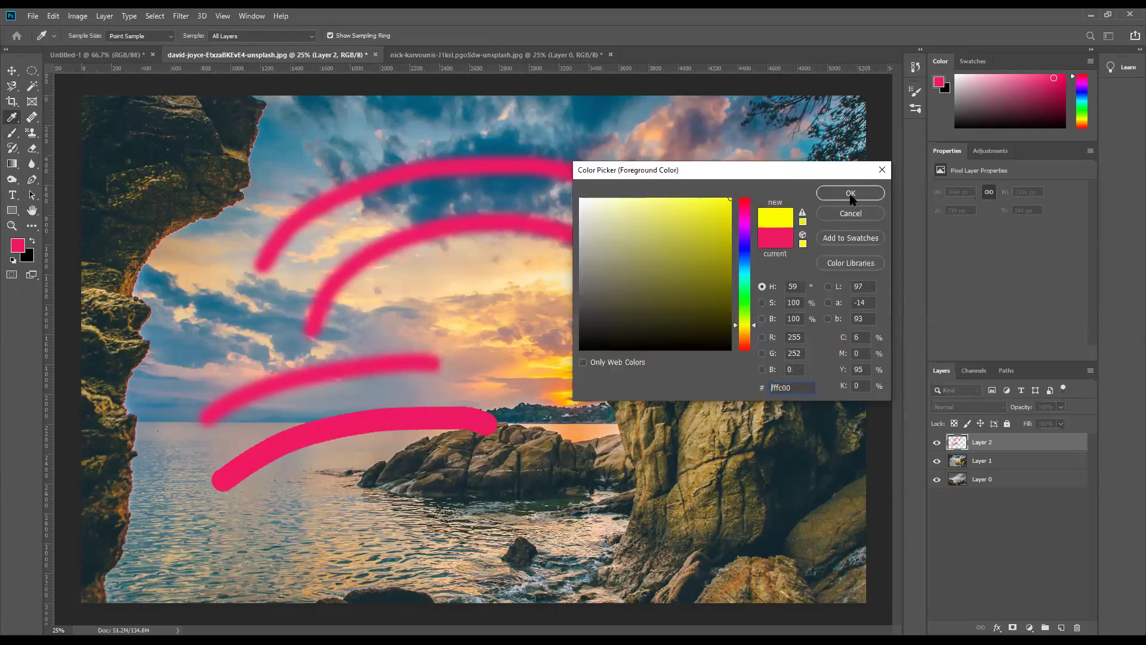
pyautogui.press('Return')
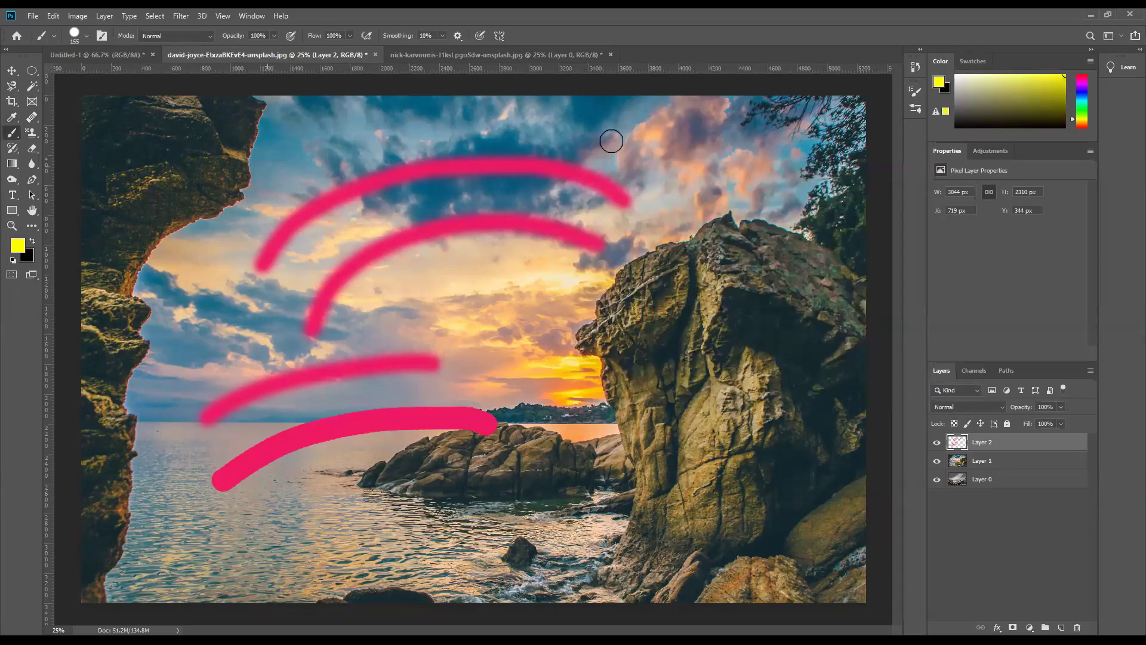
# Paint three hard-edged yellow arcs on Layer 2, one across the upper sky and two beside the large rock
pyautogui.moveTo(269, 166); pyautogui.dragTo(610, 141)
pyautogui.moveTo(428, 311)
pyautogui.mouseDown()
pyautogui.moveTo(567, 266)
pyautogui.moveTo(638, 271)
pyautogui.mouseUp()
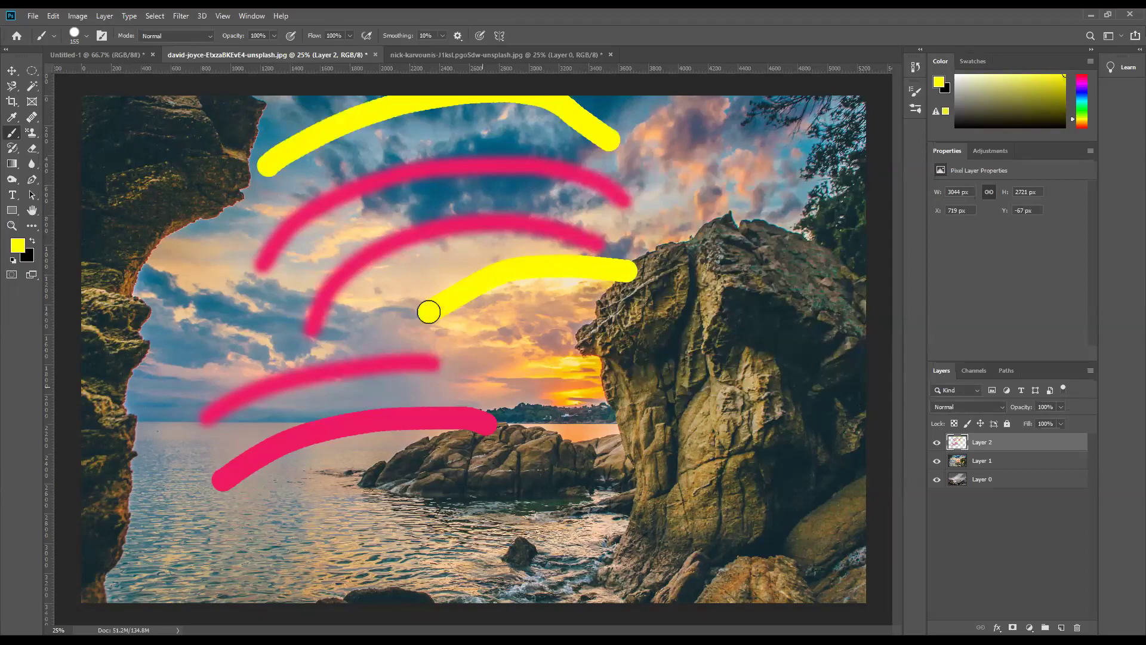
pyautogui.moveTo(483, 385); pyautogui.dragTo(658, 303)
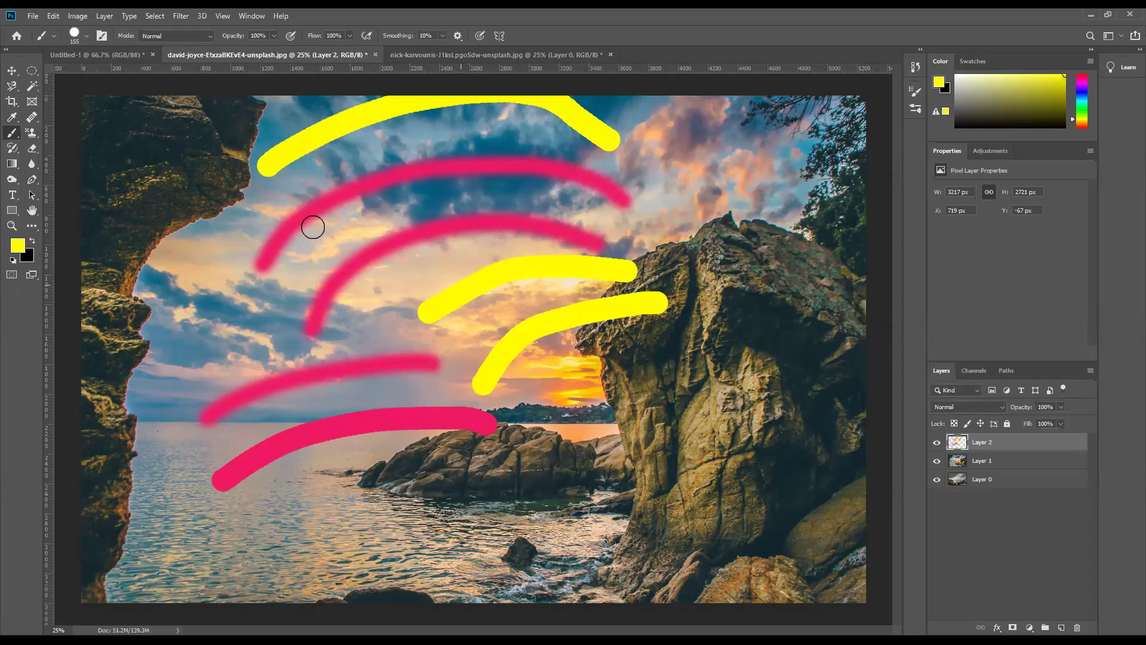
# Undo the yellow and pink arcs painted on Layer 2 and delete that layer
pyautogui.hotkey('ctrl', 'z')
pyautogui.hotkey('ctrl', 'z')
pyautogui.hotkey('ctrl', 'z')
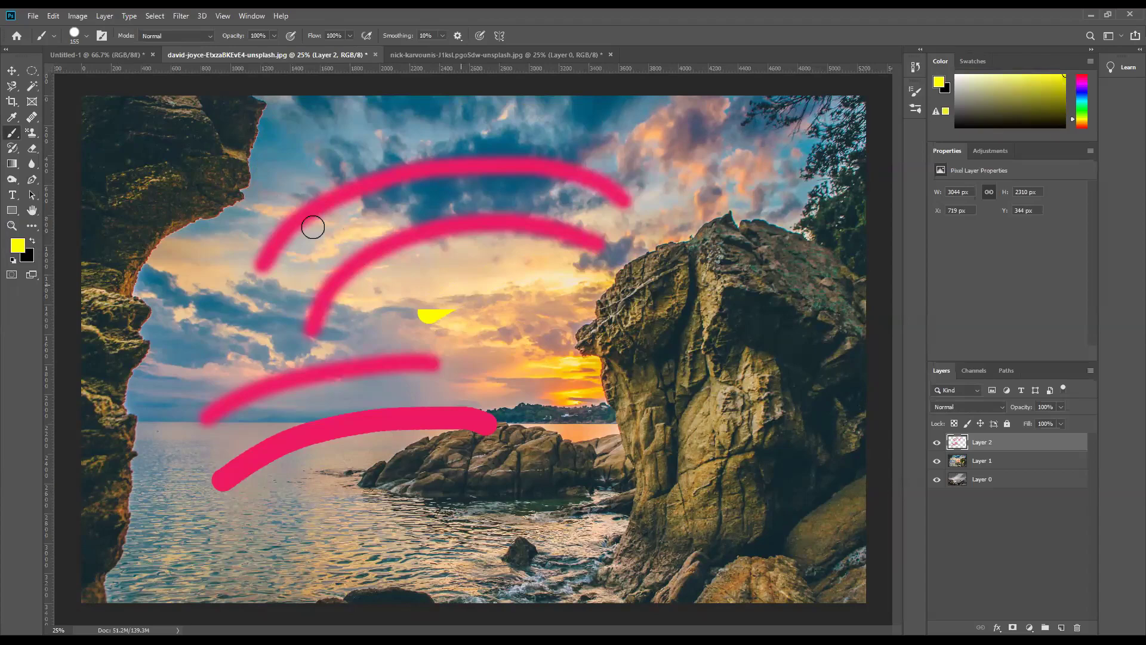
pyautogui.hotkey('ctrl', 'z')
pyautogui.hotkey('ctrl', 'z')
pyautogui.hotkey('ctrl', 'z')
pyautogui.hotkey('ctrl', 'z')
pyautogui.hotkey('ctrl', 'z')
pyautogui.hotkey('ctrl', 'z')
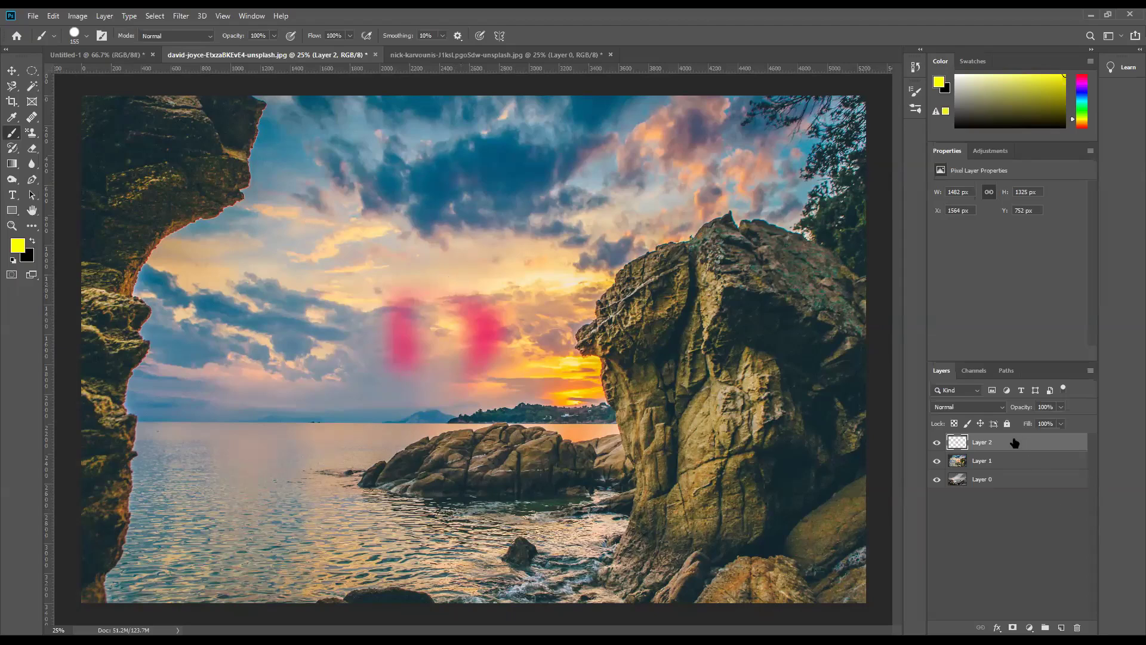
pyautogui.press('Delete')
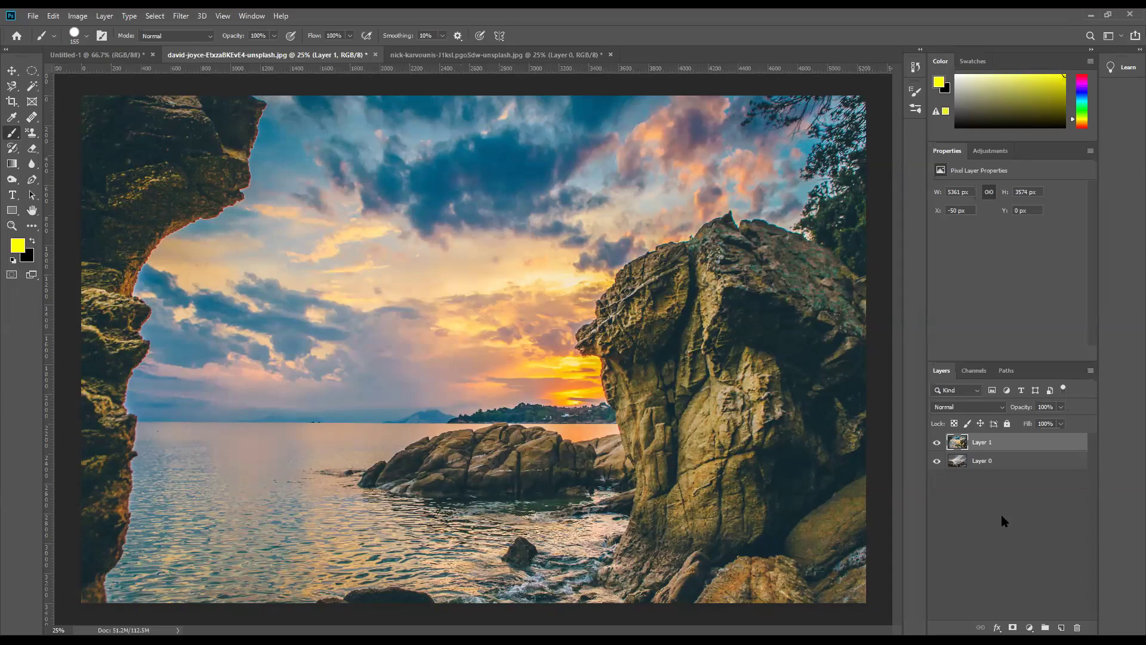
# Erase the sky and upper rocks of Layer 1 with a 500 px Eraser while Layer 0 is temporarily hidden
pyautogui.click(33, 149)
pyautogui.click(937, 460)
pyautogui.moveTo(92, 109)
pyautogui.mouseDown()
pyautogui.moveTo(113, 251)
pyautogui.moveTo(230, 124)
pyautogui.moveTo(400, 150)
pyautogui.moveTo(798, 110)
pyautogui.moveTo(837, 263)
pyautogui.moveTo(842, 191)
pyautogui.mouseUp()
pyautogui.moveTo(446, 196)
pyautogui.mouseDown()
pyautogui.moveTo(159, 238)
pyautogui.moveTo(463, 120)
pyautogui.moveTo(141, 118)
pyautogui.moveTo(149, 305)
pyautogui.moveTo(113, 248)
pyautogui.moveTo(530, 230)
pyautogui.moveTo(720, 245)
pyautogui.moveTo(645, 155)
pyautogui.mouseUp()
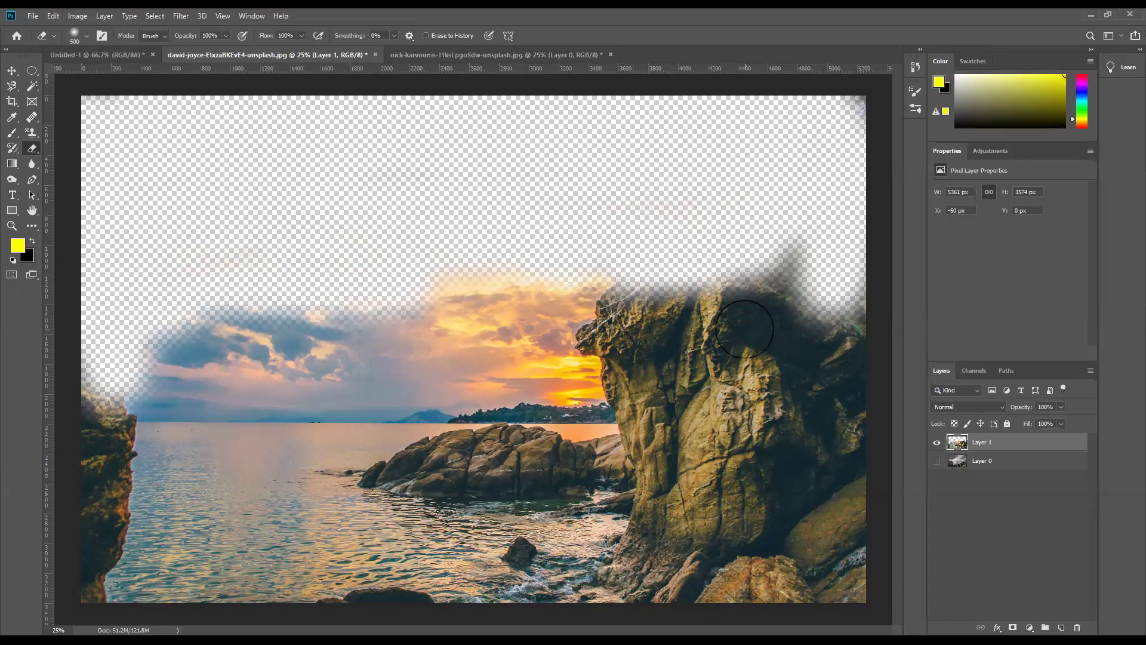
pyautogui.click(937, 461)
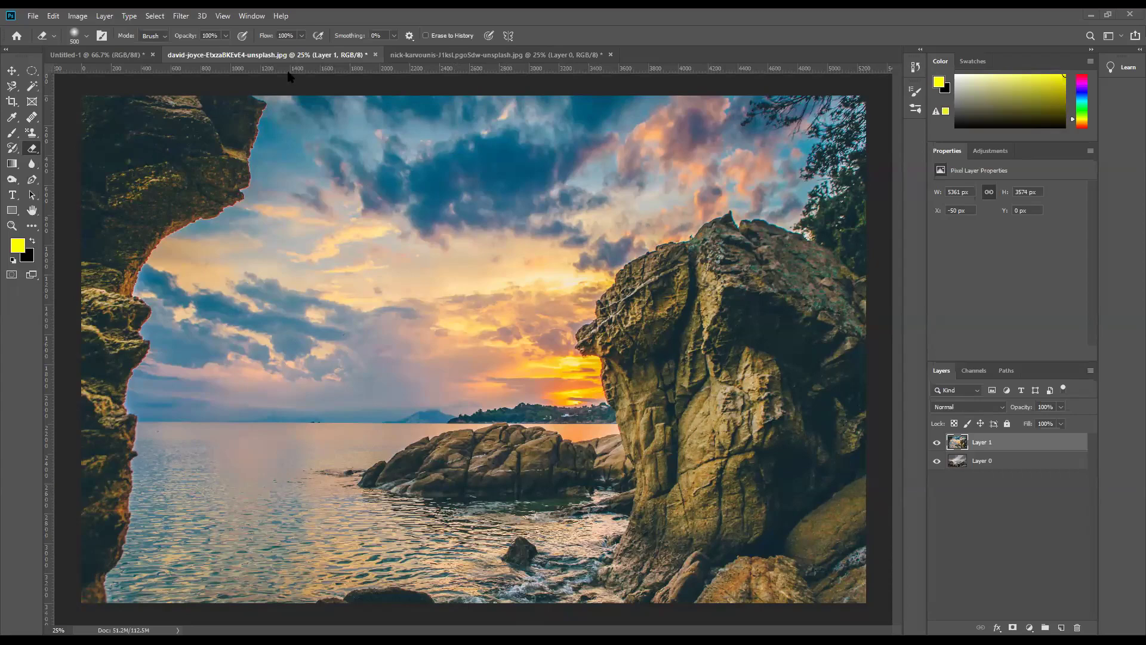
# Switch to Chrome, search Google Images for "pizza" and browse the pictures
pyautogui.hotkey('alt', 'Tab')
pyautogui.click(304, 19)
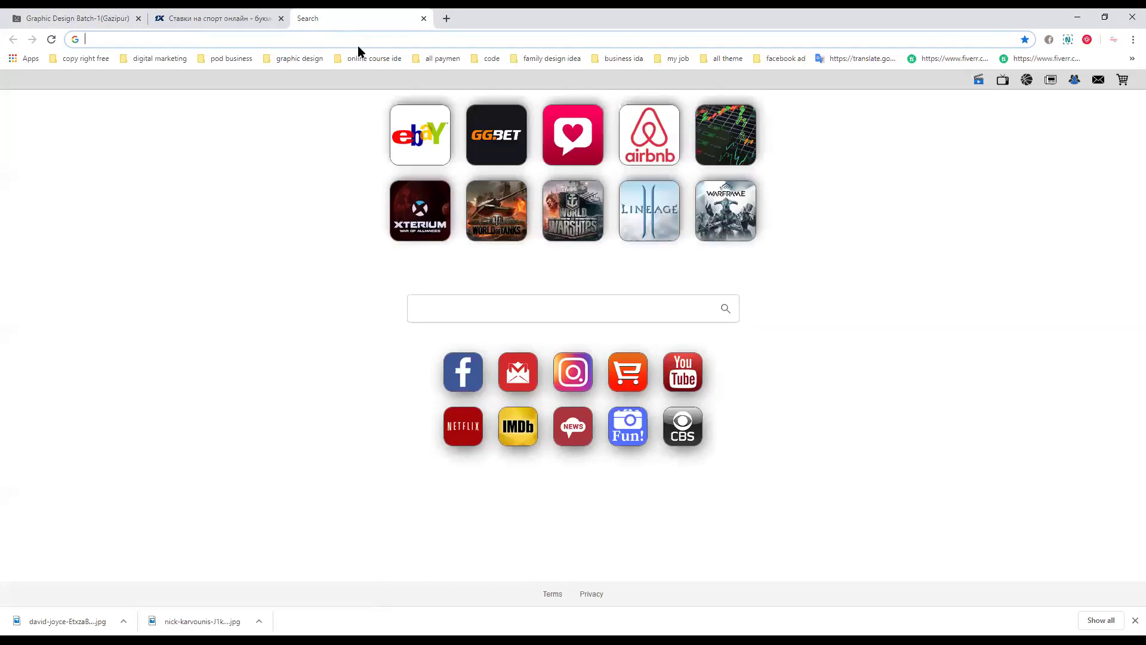
pyautogui.write('pizza')
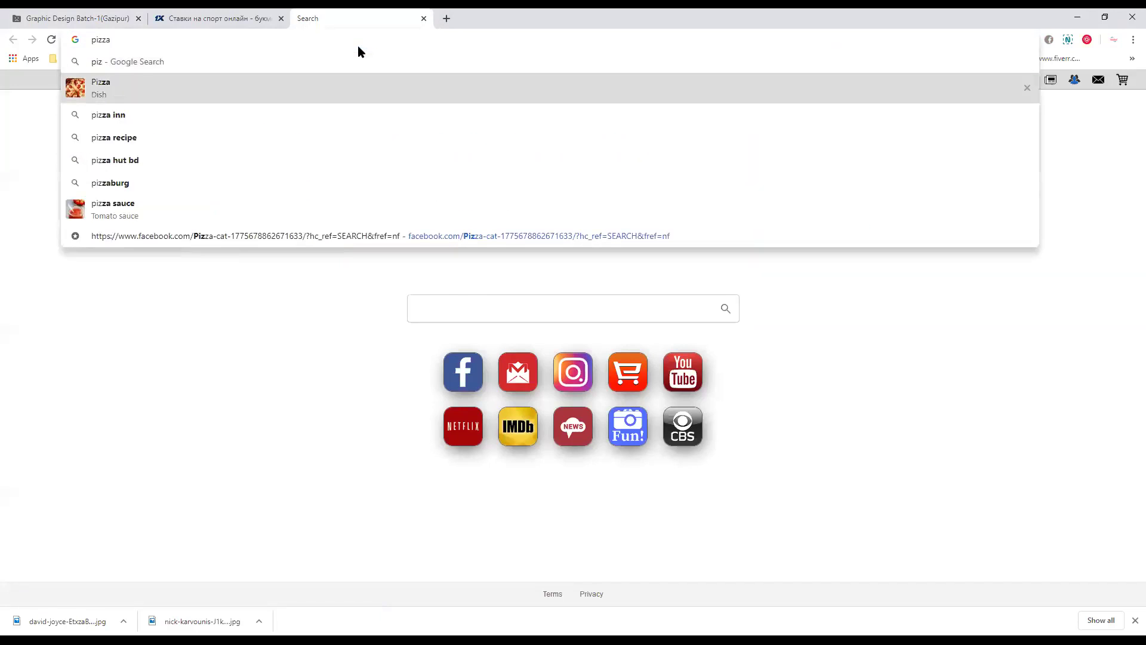
pyautogui.press('Return')
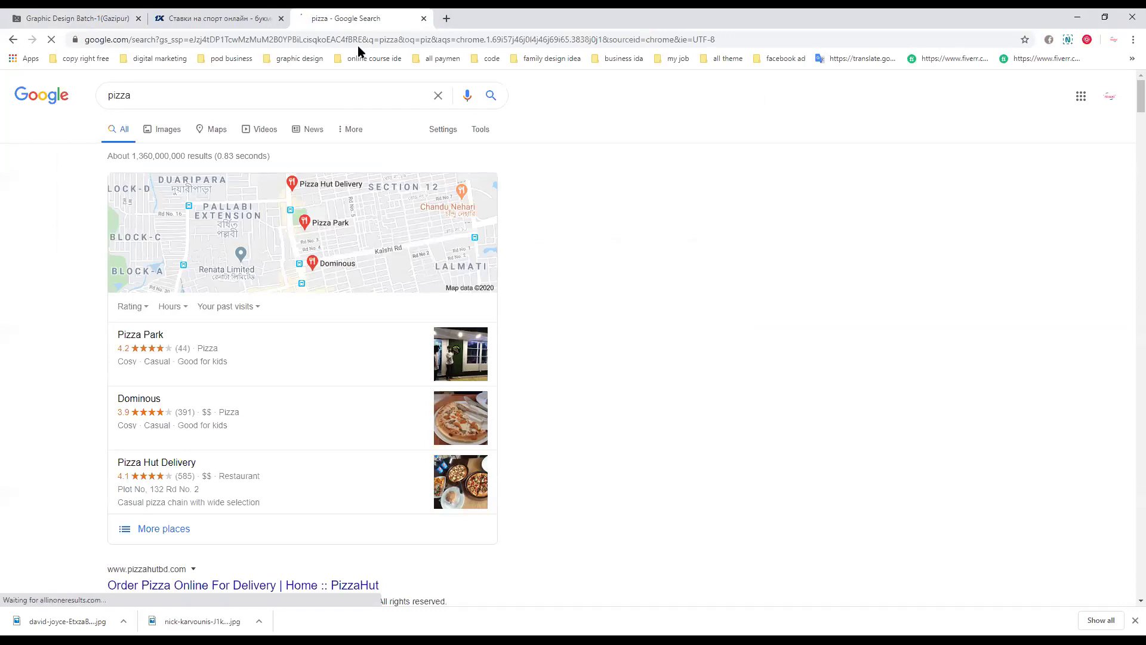
pyautogui.click(172, 140)
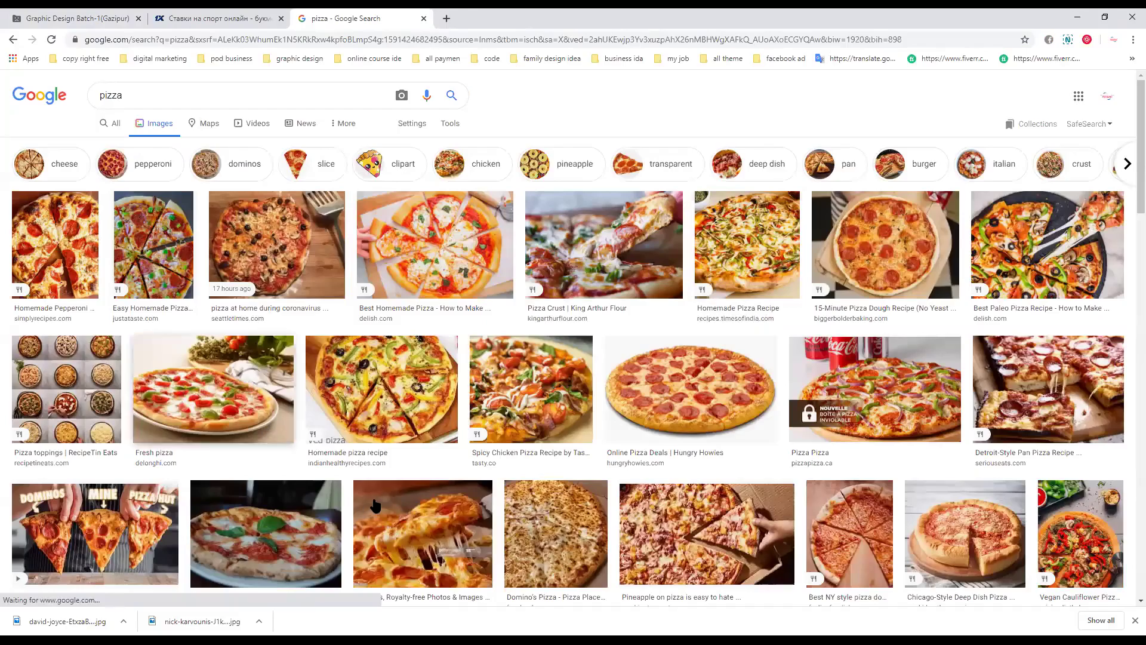
pyautogui.scroll(-2, 547, 416)
pyautogui.scroll(-3, 548, 417)
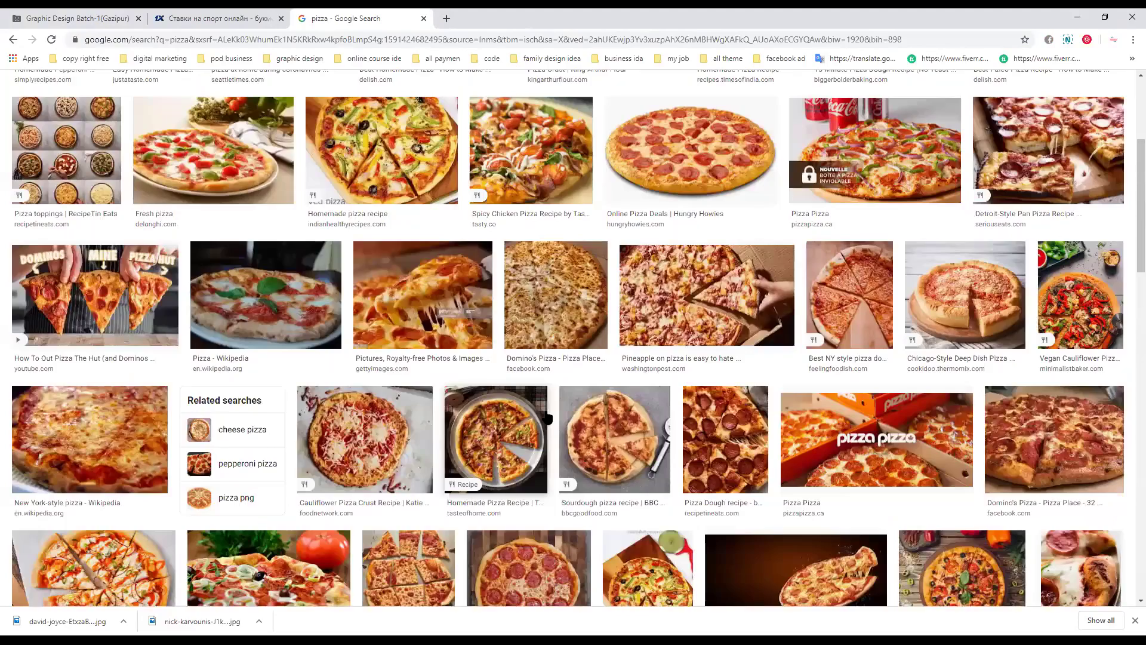
# Find the whole pepperoni pizza on a wooden board among the image results and save it to the Desktop
pyautogui.scroll(-4, 548, 417)
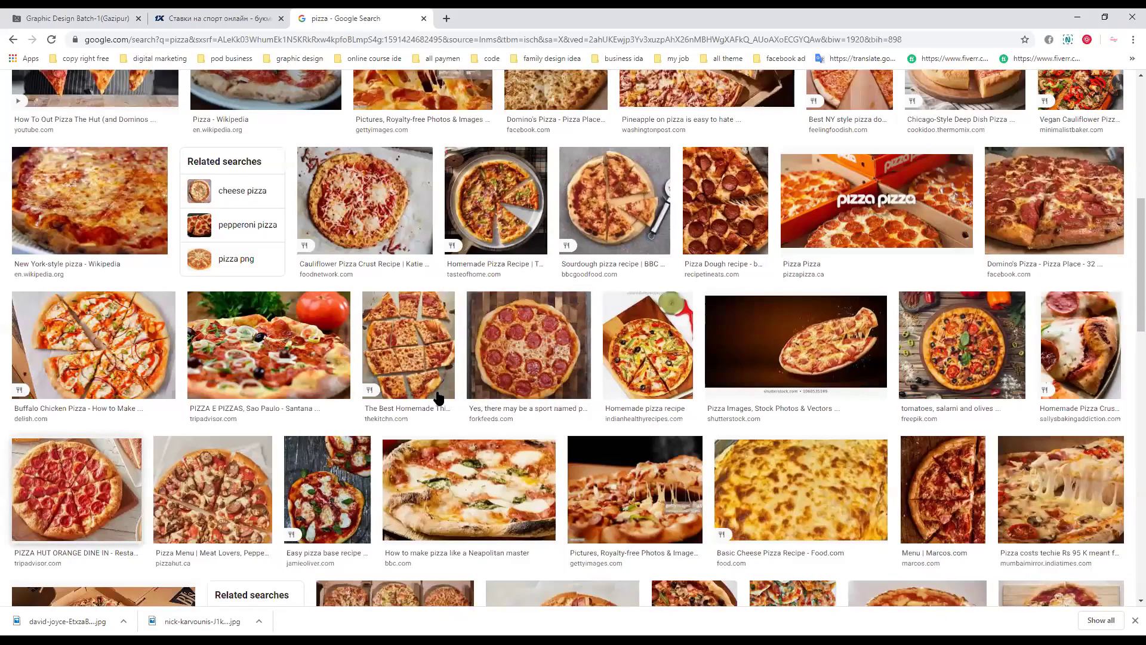
pyautogui.click(487, 383)
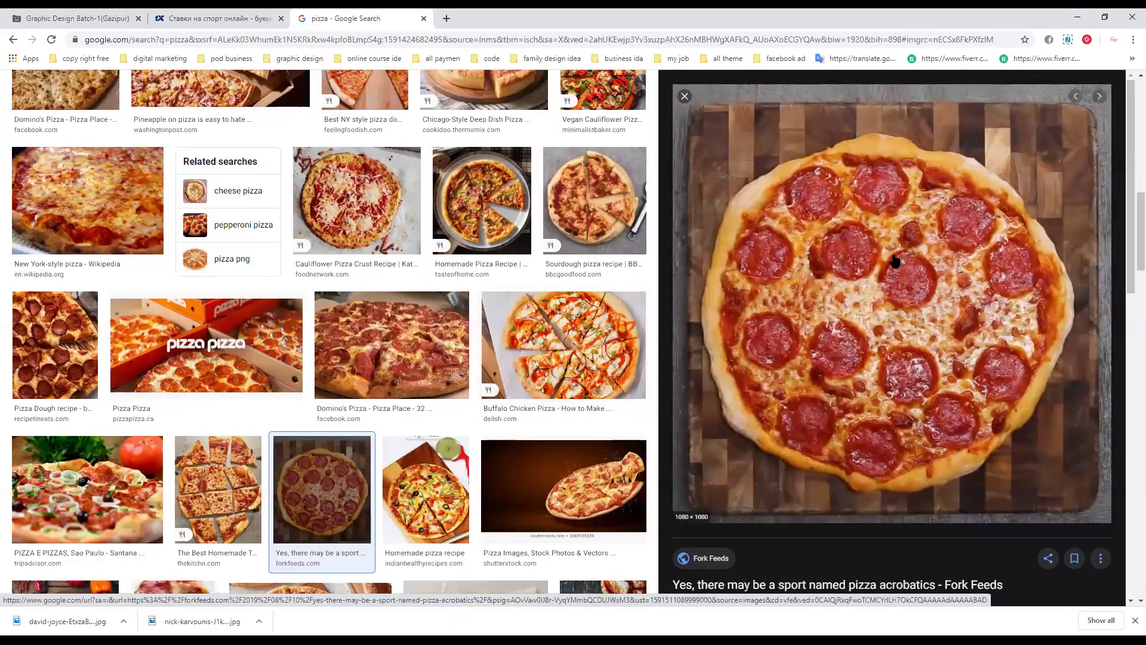
pyautogui.rightClick(853, 233)
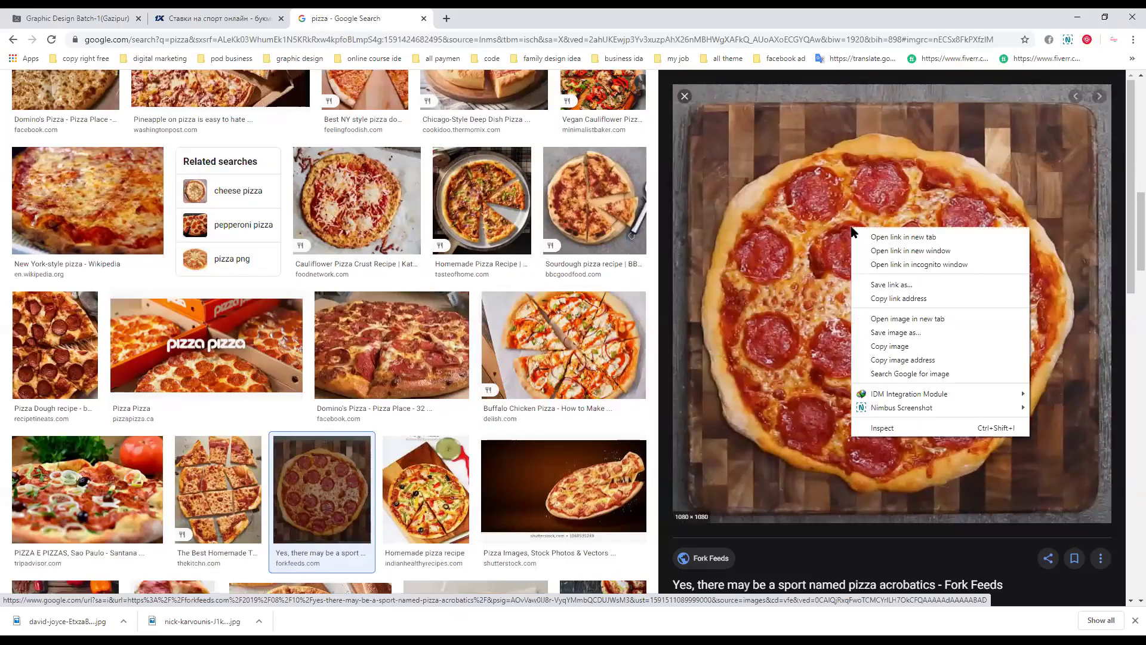
pyautogui.click(919, 334)
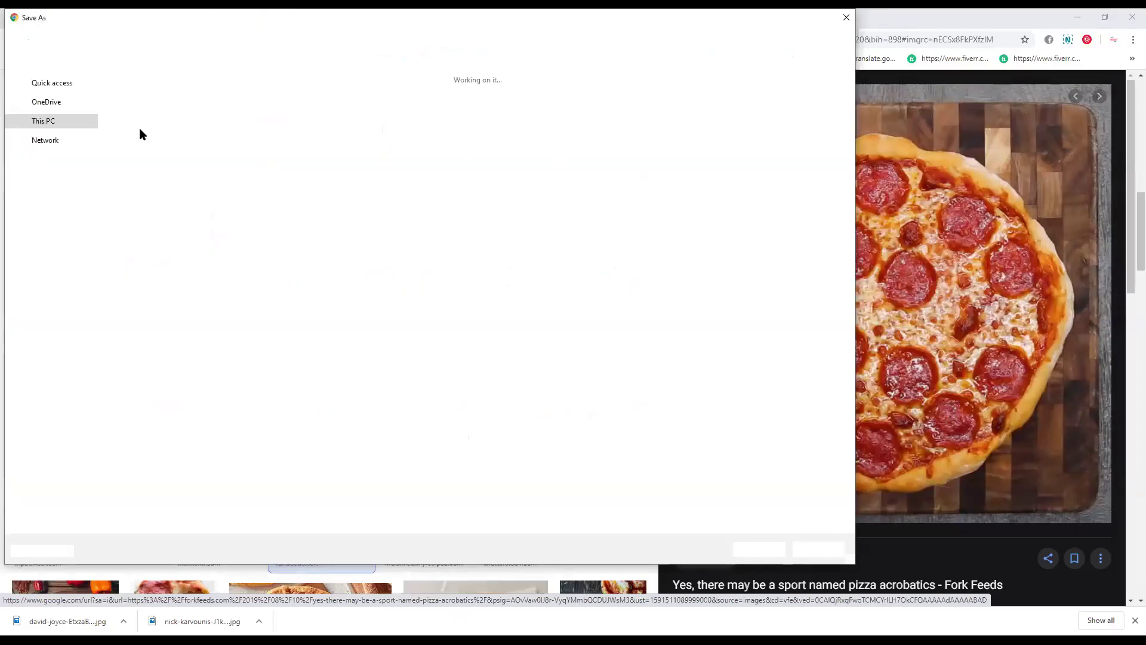
pyautogui.click(57, 153)
pyautogui.click(759, 549)
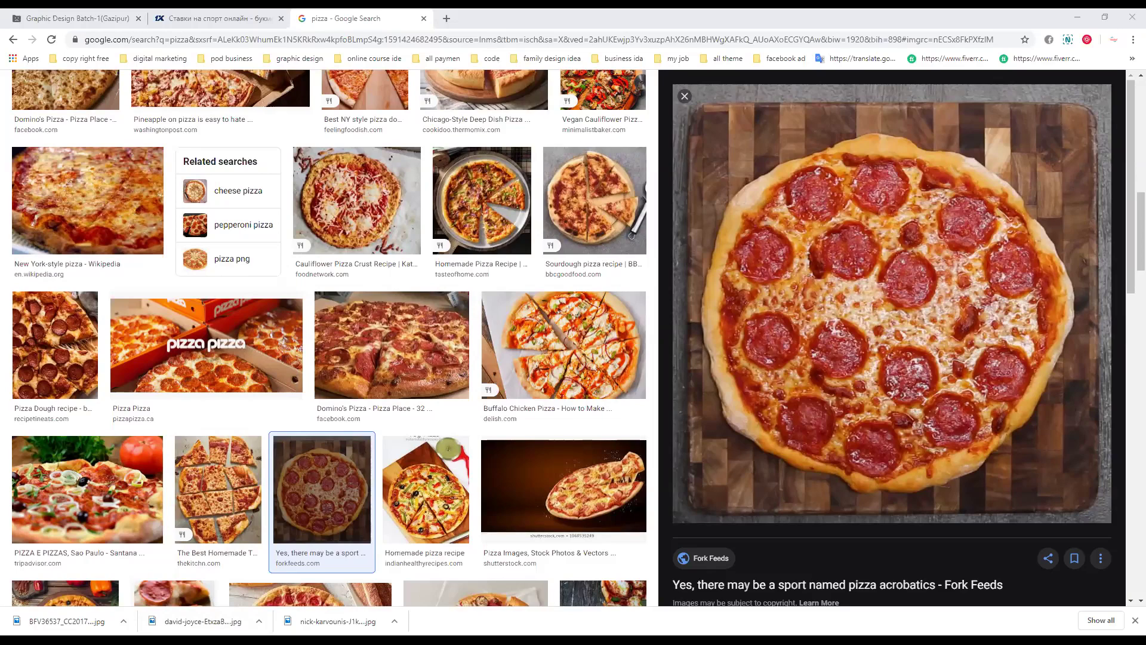
# Switch back to Photoshop and close the separate single-layer sunset rocks document without saving
pyautogui.hotkey('alt', 'Tab')
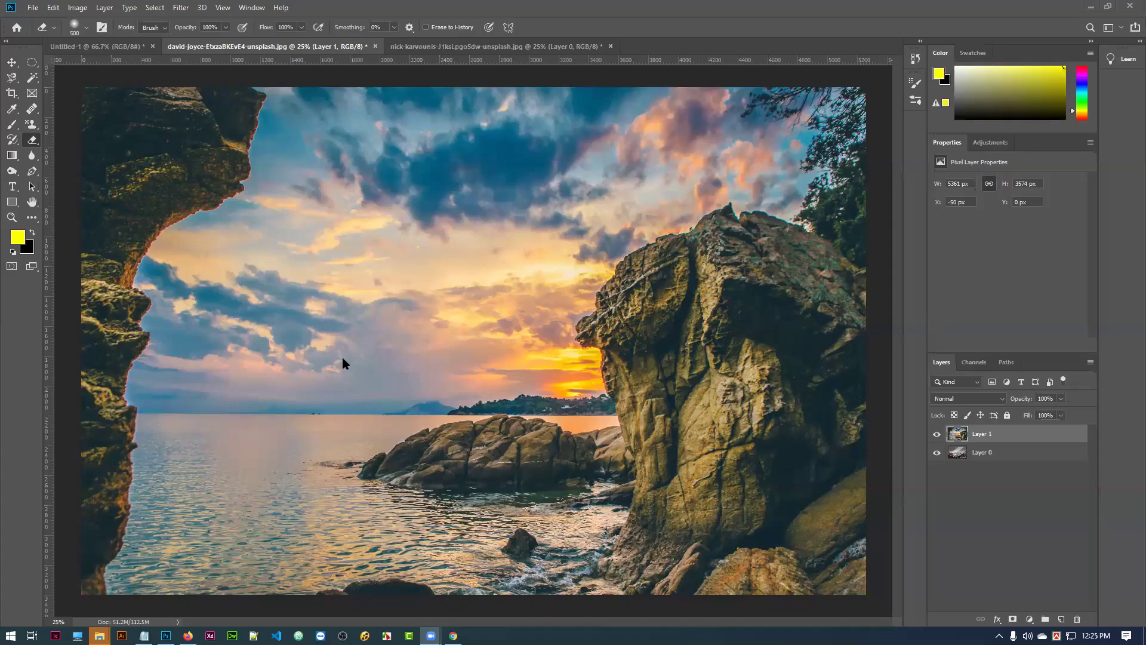
pyautogui.click(567, 51)
pyautogui.click(611, 46)
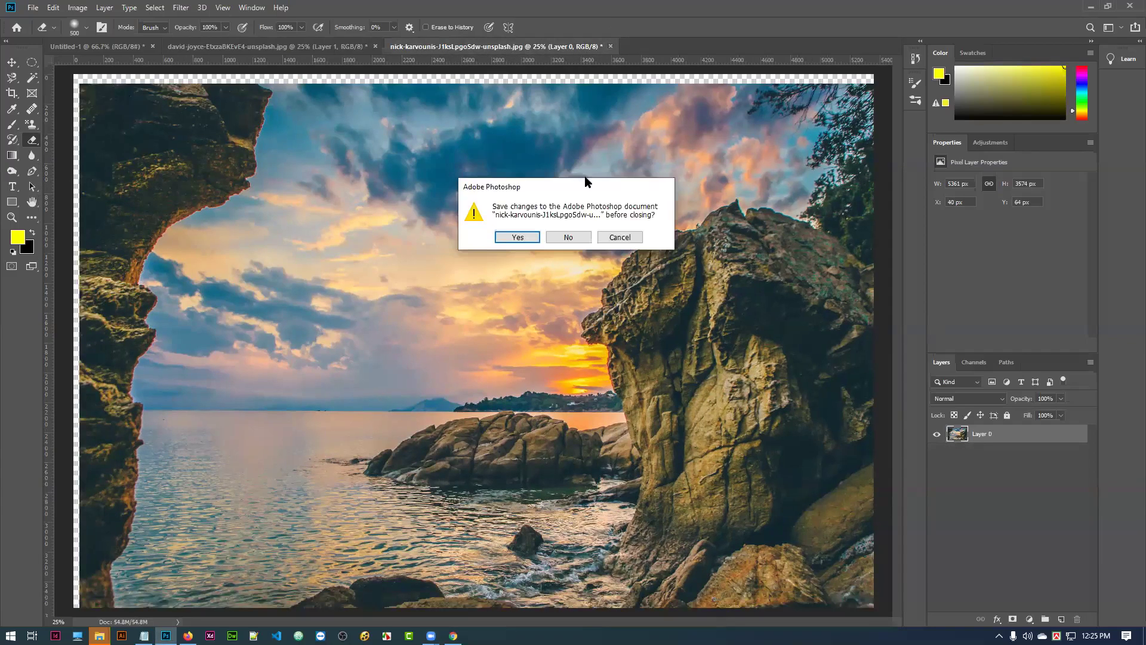
pyautogui.click(569, 236)
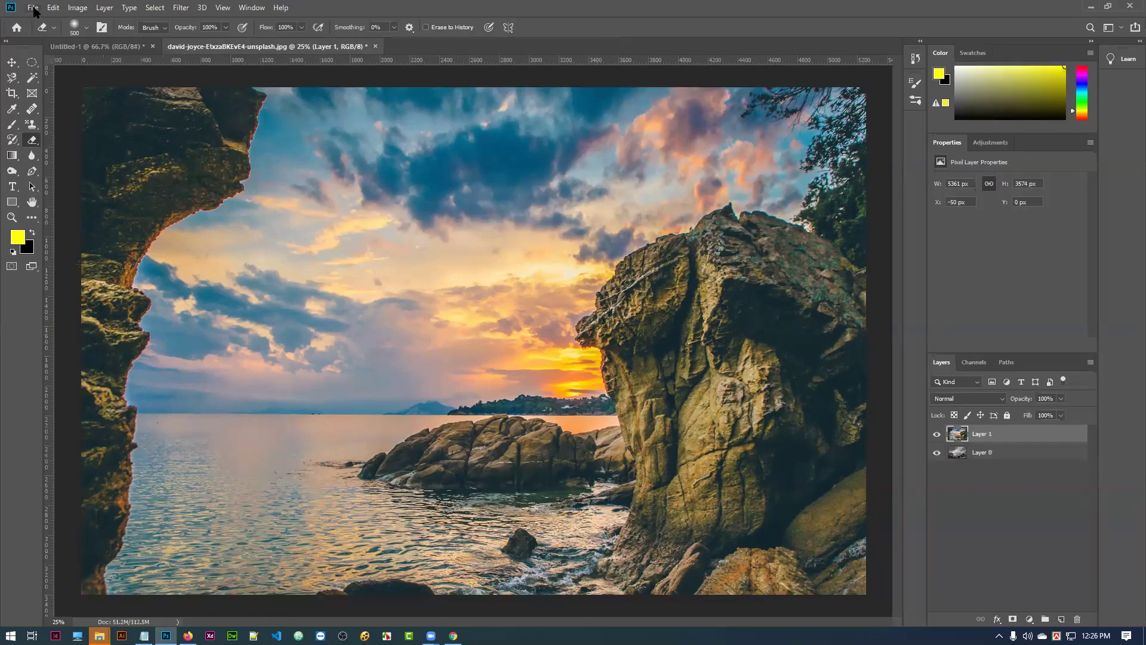
# Open the pizza image BFV36537_CC2017_2IngredintDough4Ways-FB.jpg from the Desktop
pyautogui.click(33, 8)
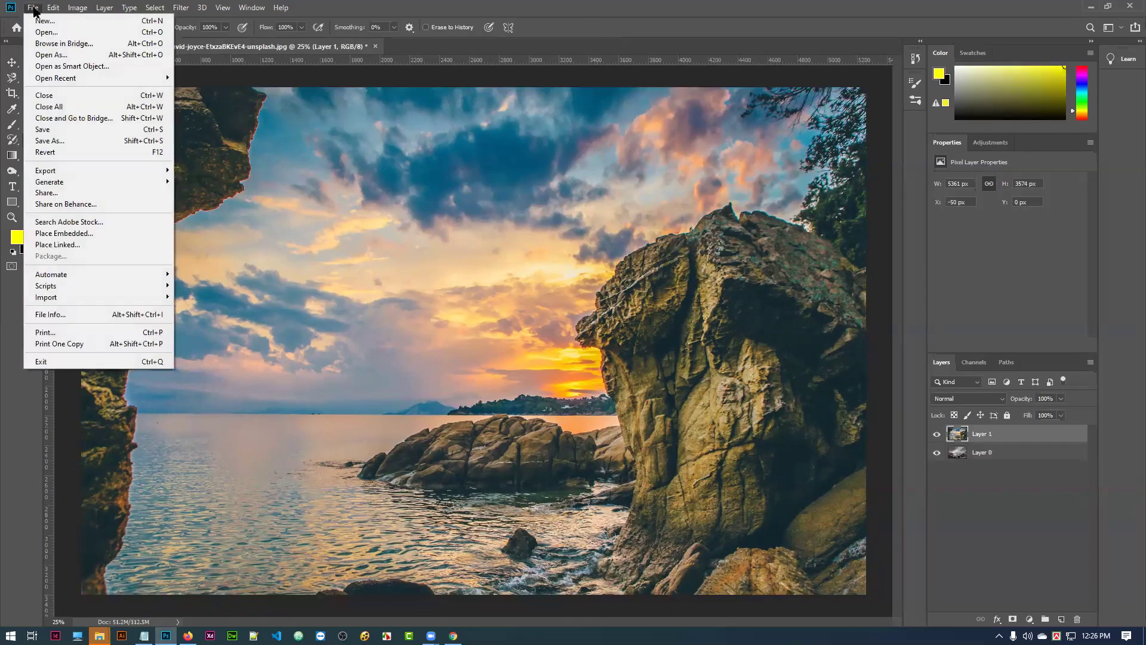
pyautogui.click(46, 32)
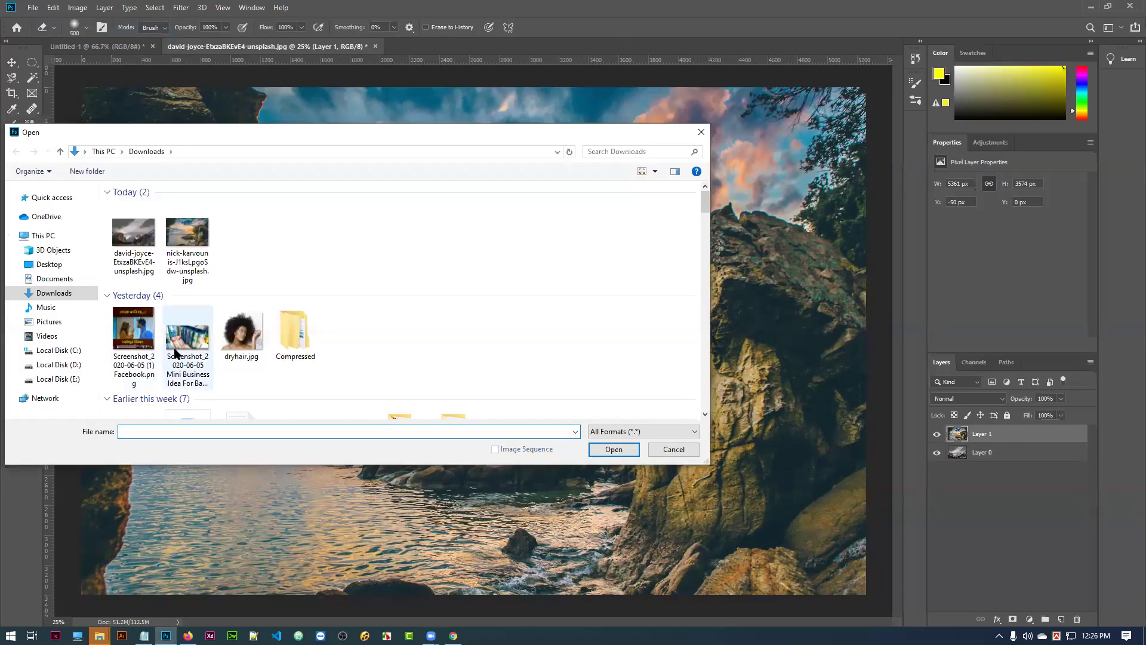
pyautogui.scroll(-5, 260, 275)
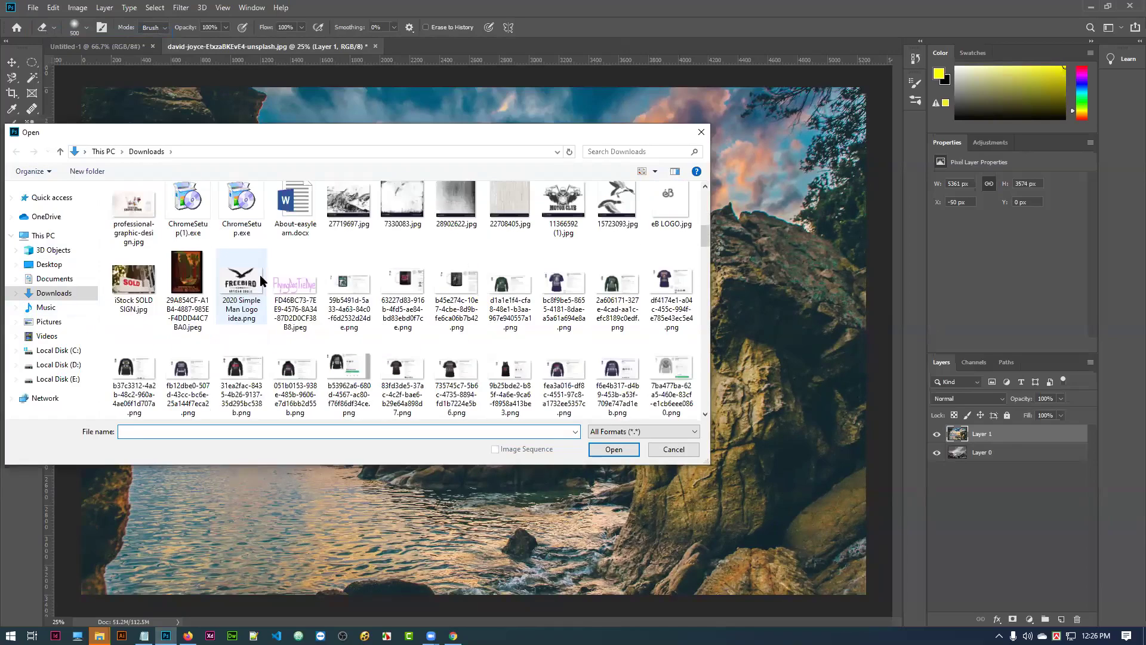
pyautogui.scroll(5, 259, 275)
pyautogui.click(51, 265)
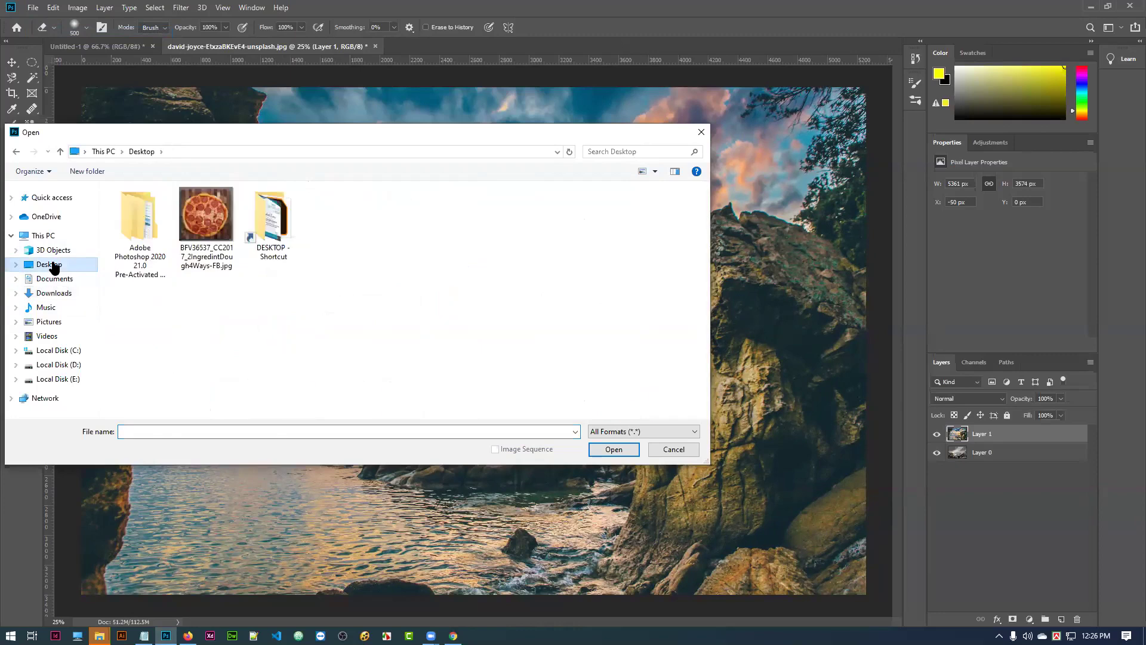
pyautogui.click(206, 215)
pyautogui.click(614, 449)
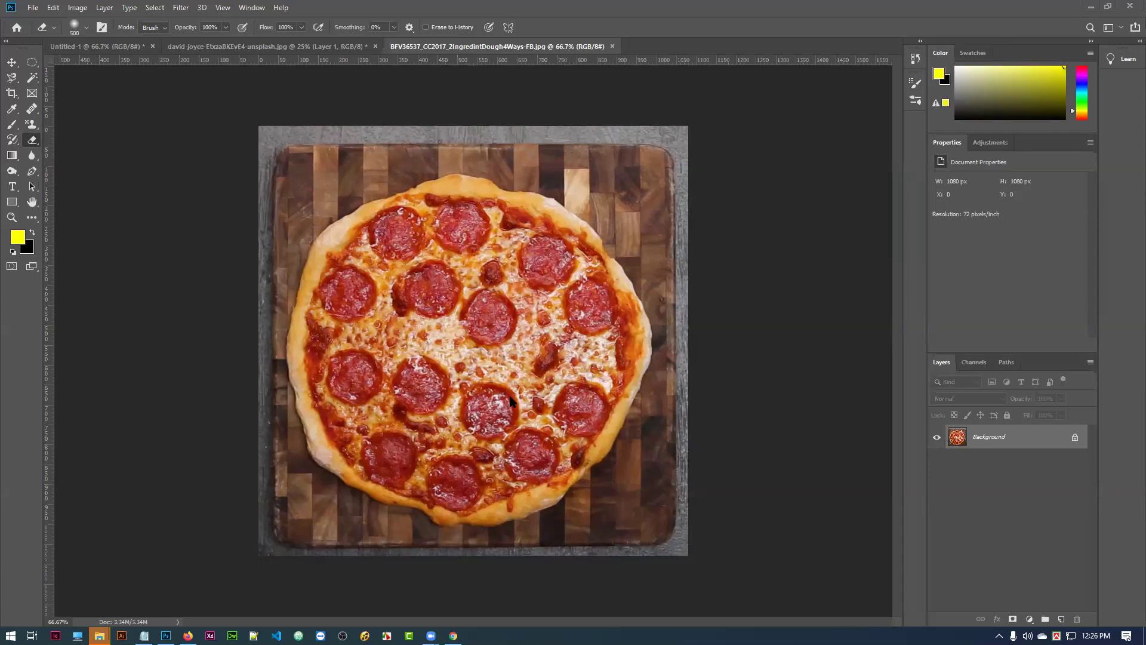
# Look at the Magic Wand tool and switch to the Quick Selection tool in the same group
pyautogui.click(34, 81)
pyautogui.rightClick(34, 81)
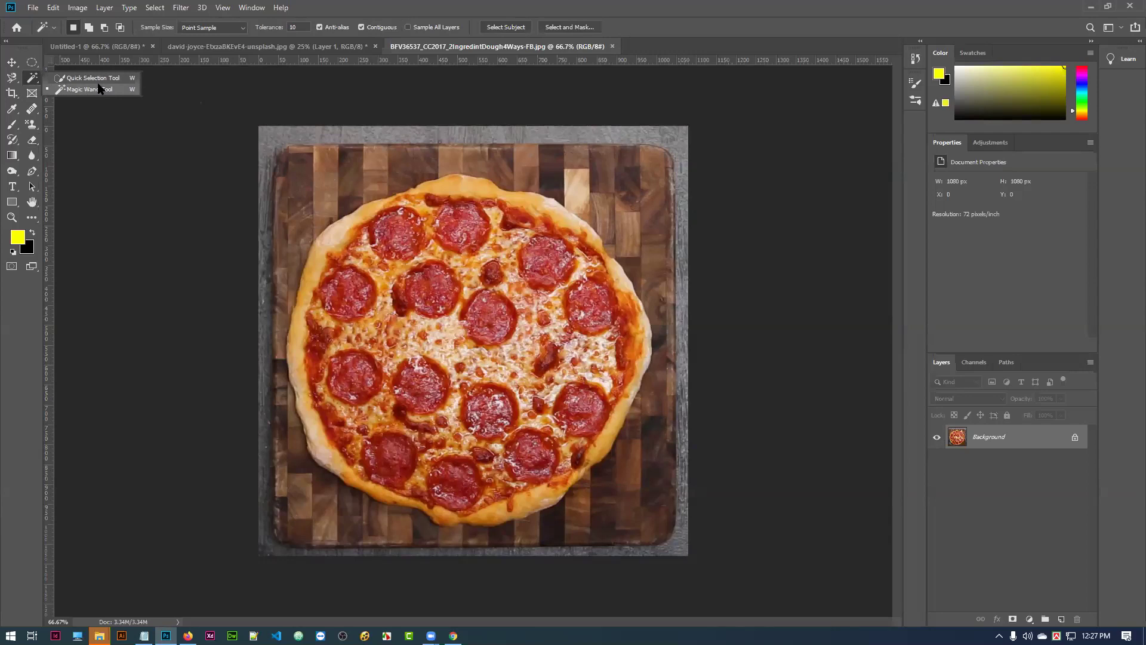
pyautogui.click(523, 187)
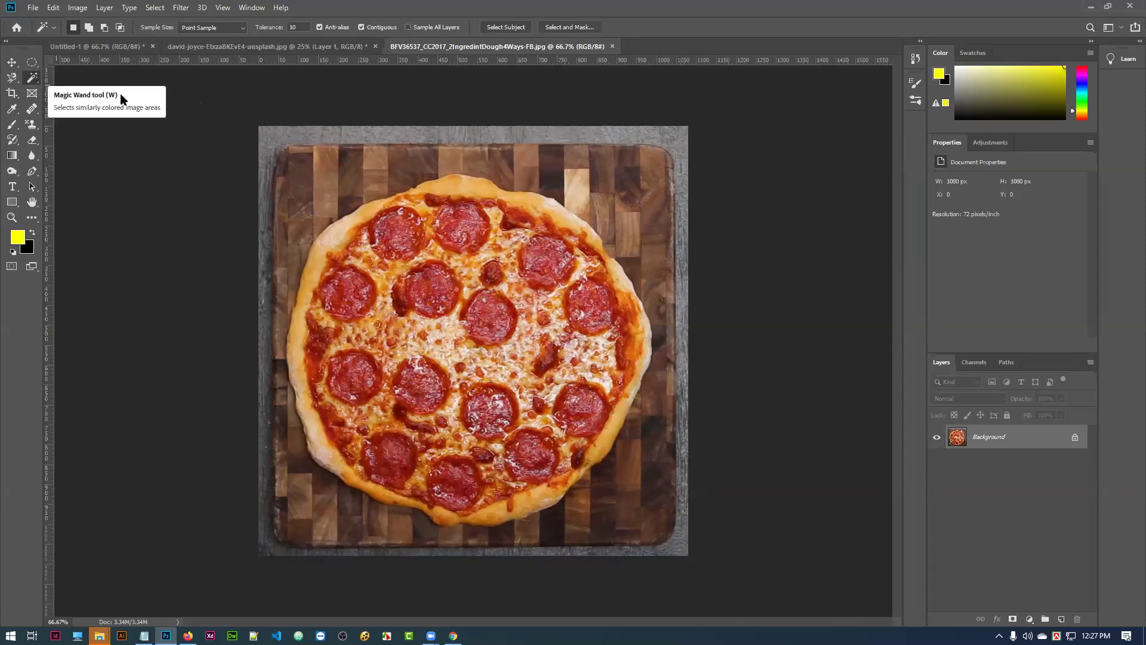
pyautogui.rightClick(34, 79)
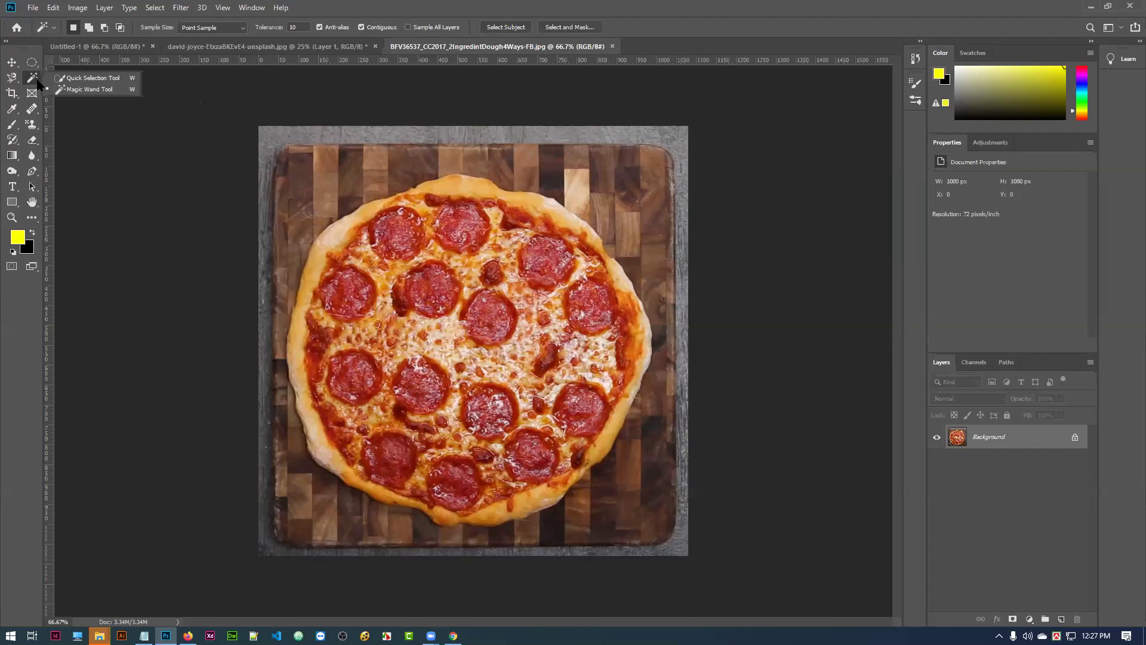
pyautogui.click(90, 78)
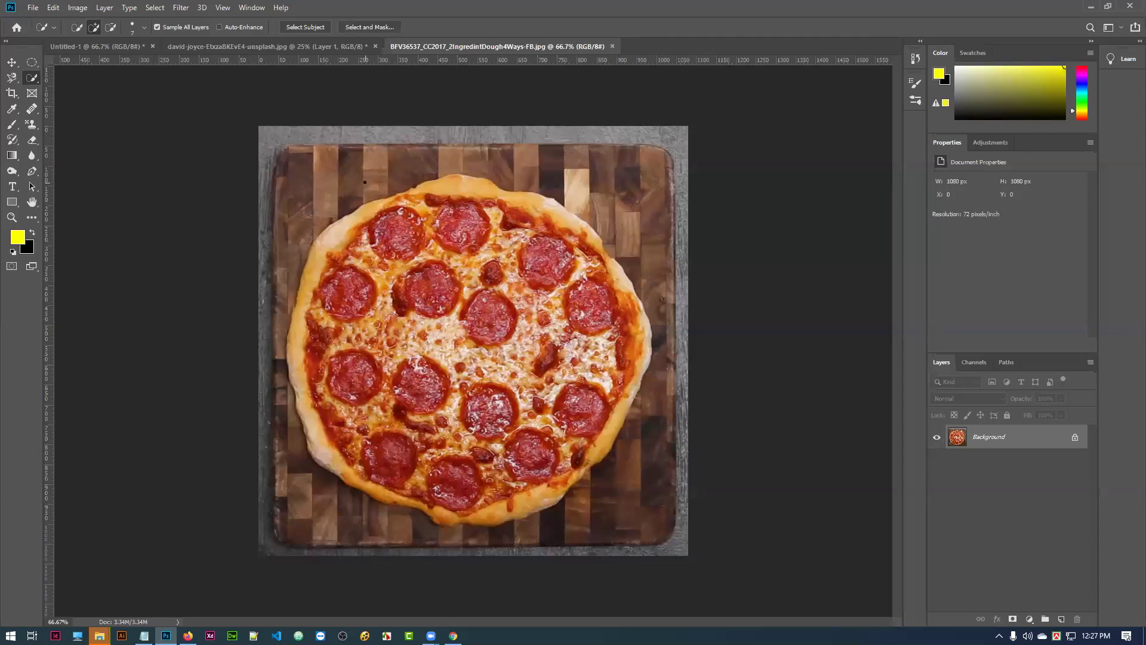
# Set the Quick Selection brush size to 90 px, trying it over the pizza
pyautogui.press(']')
pyautogui.press(']')
pyautogui.press(']')
pyautogui.press(']')
pyautogui.press(']')
pyautogui.press(']')
pyautogui.press(']')
pyautogui.press(']')
pyautogui.press(']')
pyautogui.press('[')
pyautogui.press('[')
pyautogui.press('[')
pyautogui.press('[')
pyautogui.press(']')
pyautogui.press(']')
pyautogui.press(']')
pyautogui.moveTo(467, 193); pyautogui.dragTo(560, 263)
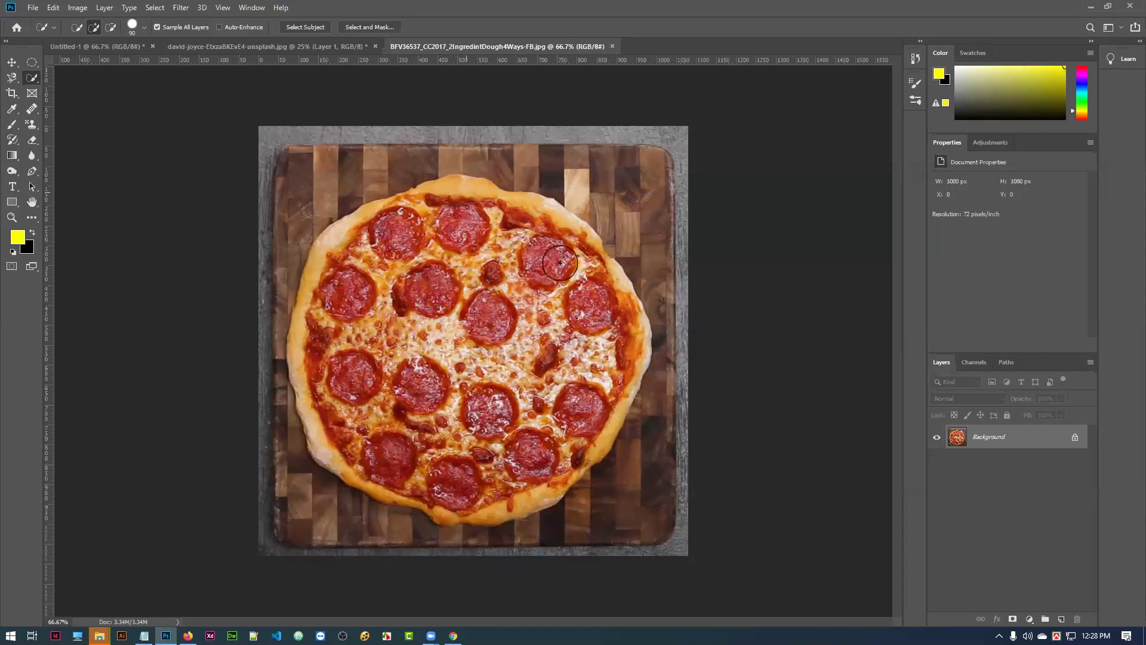
# Unlock the Background layer, then try a quick selection of the pizza and clear it
pyautogui.click(1075, 438)
pyautogui.moveTo(391, 225)
pyautogui.mouseDown()
pyautogui.moveTo(417, 209)
pyautogui.moveTo(371, 240)
pyautogui.moveTo(336, 299)
pyautogui.moveTo(332, 336)
pyautogui.moveTo(380, 467)
pyautogui.moveTo(486, 482)
pyautogui.moveTo(549, 440)
pyautogui.moveTo(529, 362)
pyautogui.moveTo(456, 381)
pyautogui.moveTo(436, 454)
pyautogui.moveTo(453, 397)
pyautogui.moveTo(408, 346)
pyautogui.moveTo(460, 222)
pyautogui.moveTo(511, 219)
pyautogui.moveTo(530, 252)
pyautogui.moveTo(500, 277)
pyautogui.moveTo(491, 343)
pyautogui.moveTo(534, 359)
pyautogui.moveTo(568, 250)
pyautogui.moveTo(583, 279)
pyautogui.moveTo(607, 369)
pyautogui.moveTo(575, 449)
pyautogui.moveTo(530, 483)
pyautogui.moveTo(486, 494)
pyautogui.moveTo(381, 475)
pyautogui.moveTo(334, 305)
pyautogui.mouseUp()
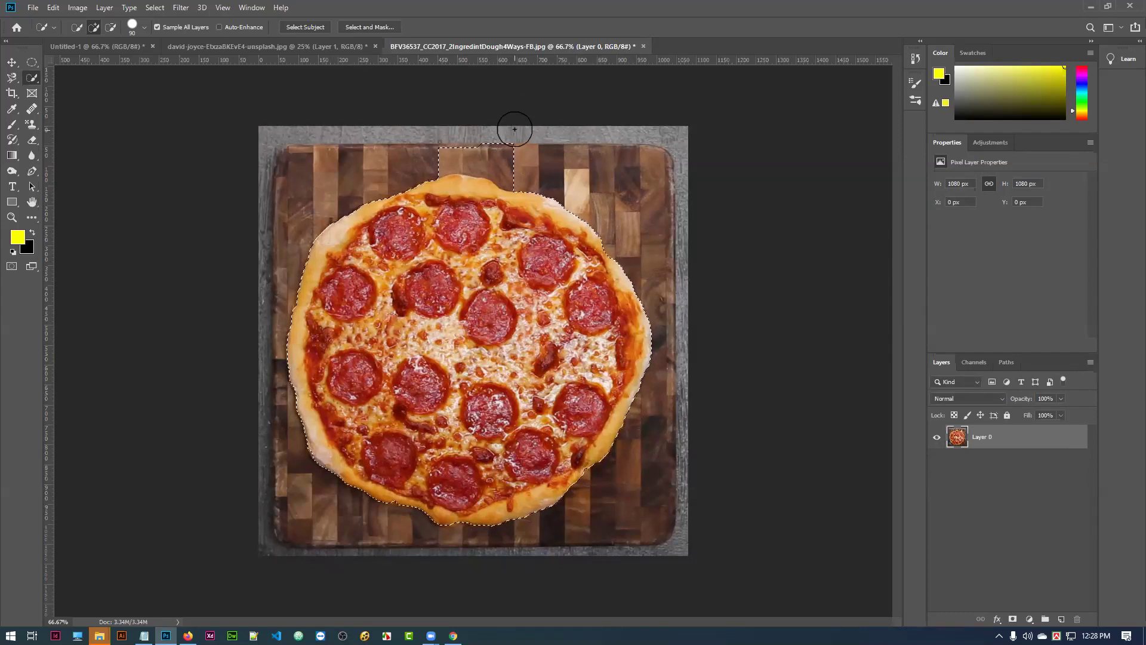
pyautogui.press('alt')
pyautogui.hotkey('ctrl', 'd')
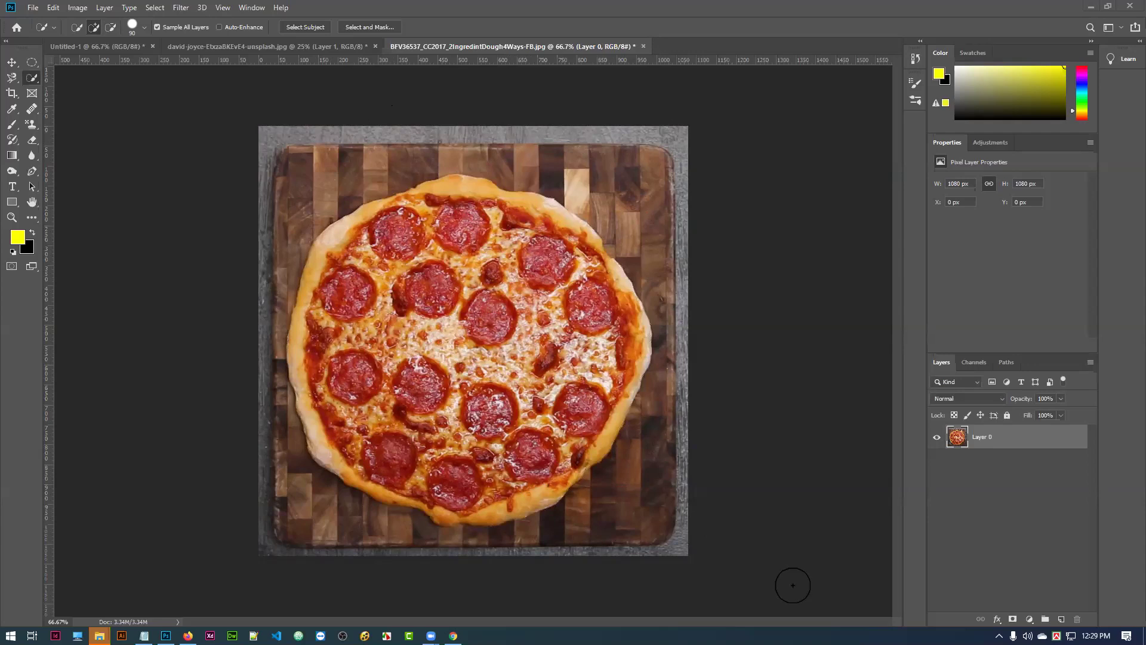
# Quick-select the whole pizza up to its crust and add a layer mask that hides the wooden board
pyautogui.click(431, 187)
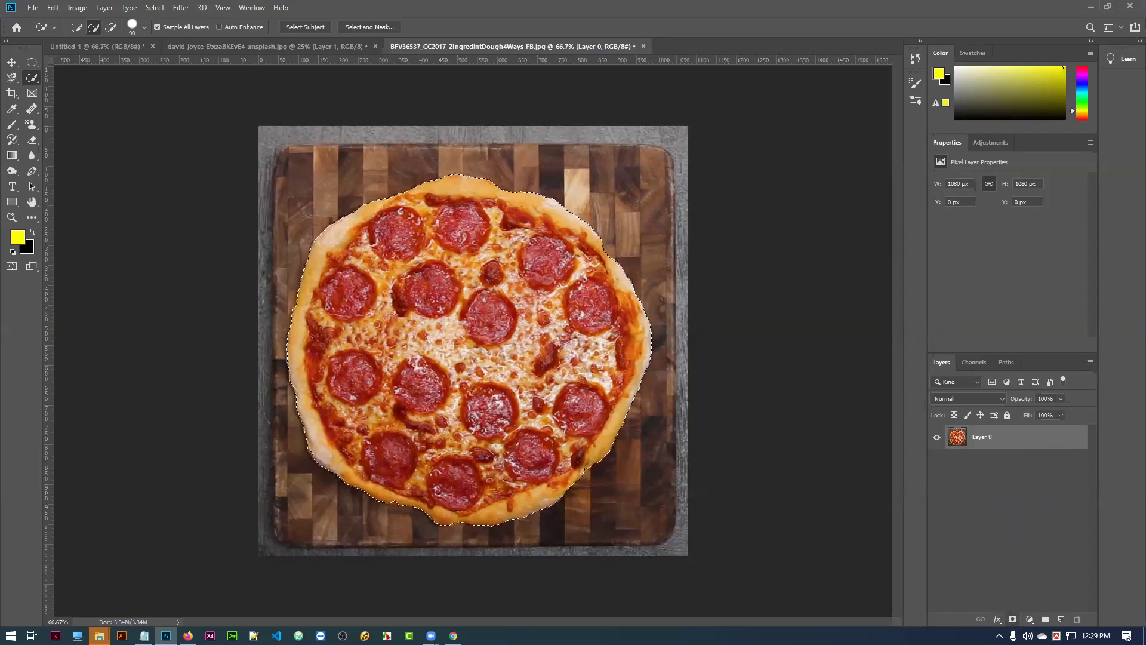
pyautogui.click(1013, 620)
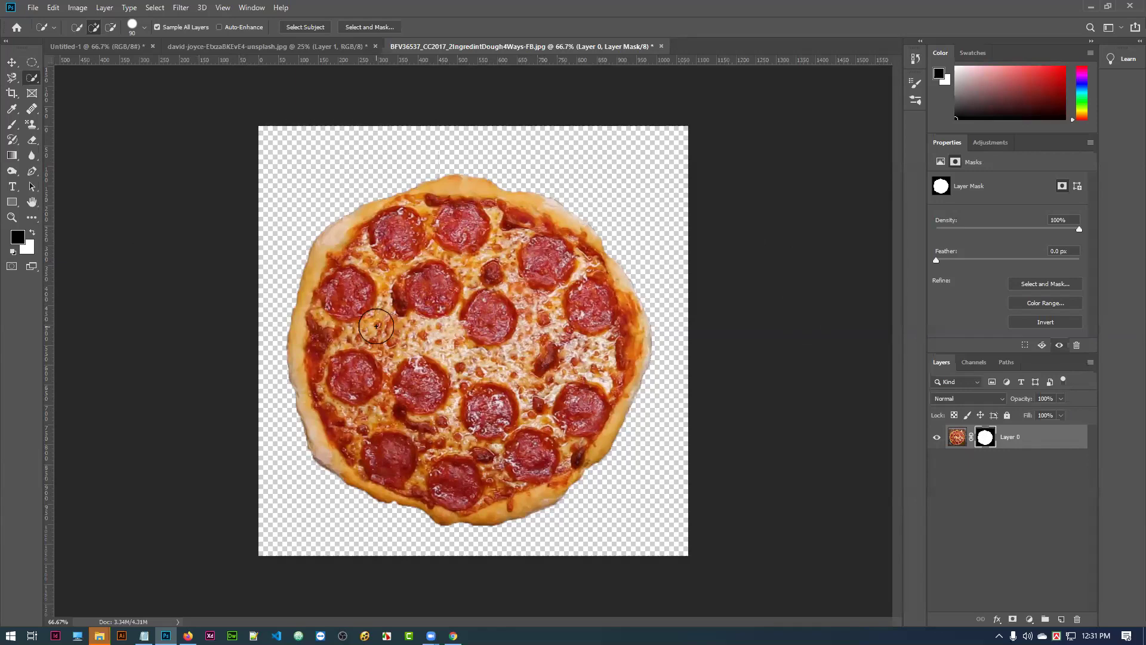
# Paint the entire pizza area of the layer mask black with a 400 px hard Brush
pyautogui.click(13, 123)
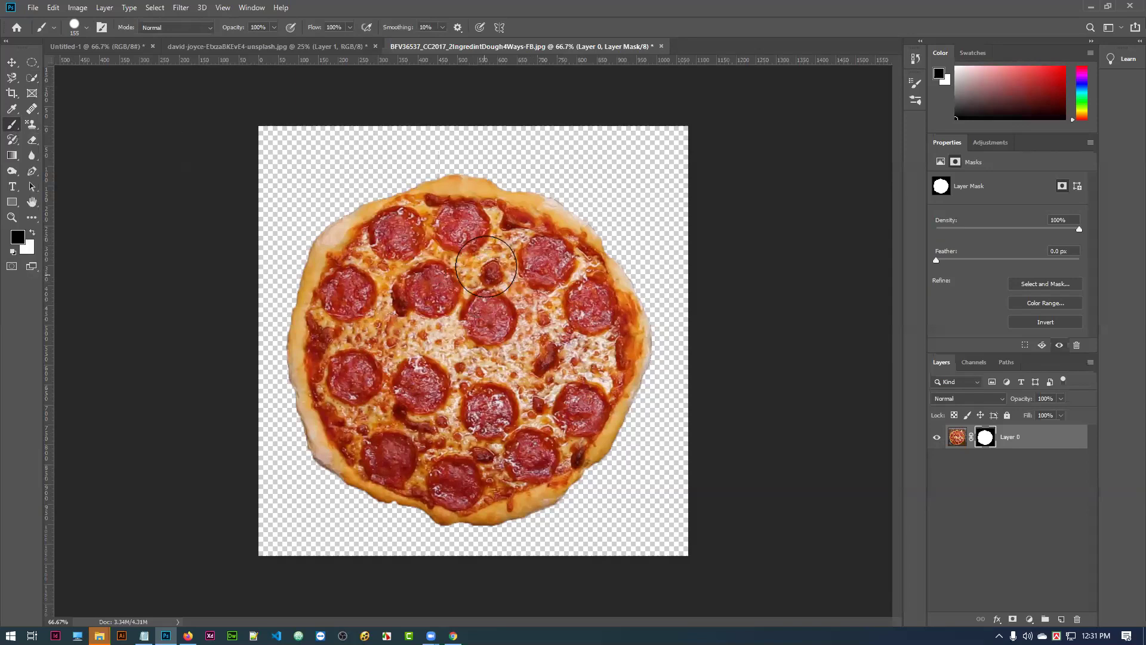
pyautogui.press(']')
pyautogui.press(']')
pyautogui.press(']')
pyautogui.press(']')
pyautogui.moveTo(504, 212)
pyautogui.mouseDown()
pyautogui.moveTo(546, 187)
pyautogui.moveTo(426, 220)
pyautogui.moveTo(530, 244)
pyautogui.moveTo(368, 281)
pyautogui.moveTo(344, 290)
pyautogui.moveTo(485, 260)
pyautogui.moveTo(348, 315)
pyautogui.moveTo(614, 289)
pyautogui.moveTo(406, 325)
pyautogui.moveTo(657, 324)
pyautogui.moveTo(422, 387)
pyautogui.moveTo(392, 428)
pyautogui.moveTo(571, 447)
pyautogui.moveTo(419, 522)
pyautogui.mouseUp()
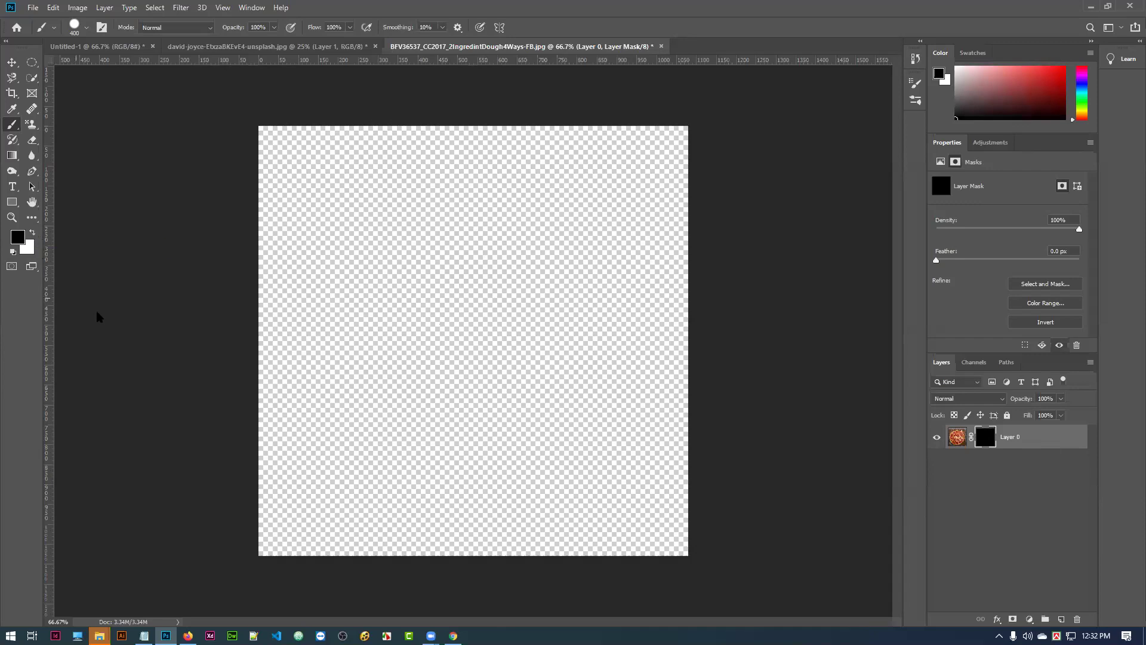
# Paint the layer mask white to reveal the full photo, then undo the white and black mask strokes
pyautogui.click(33, 233)
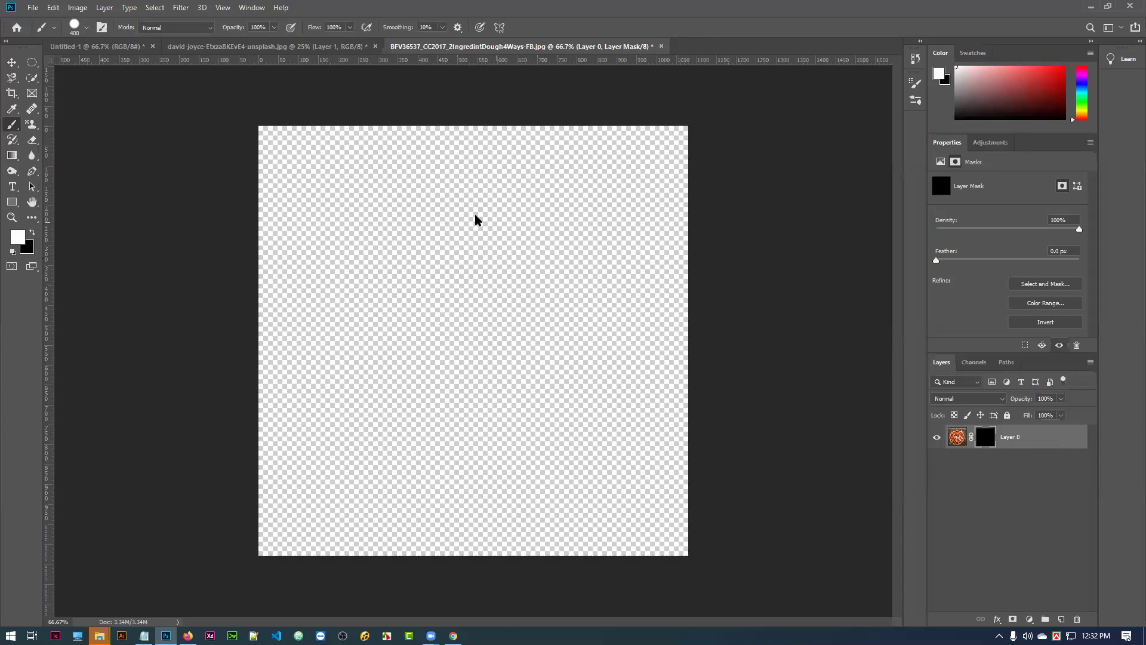
pyautogui.moveTo(379, 187)
pyautogui.mouseDown()
pyautogui.moveTo(323, 268)
pyautogui.moveTo(585, 197)
pyautogui.mouseUp()
pyautogui.moveTo(300, 201)
pyautogui.mouseDown()
pyautogui.moveTo(597, 242)
pyautogui.moveTo(651, 517)
pyautogui.moveTo(573, 519)
pyautogui.moveTo(245, 371)
pyautogui.moveTo(361, 540)
pyautogui.moveTo(477, 400)
pyautogui.mouseUp()
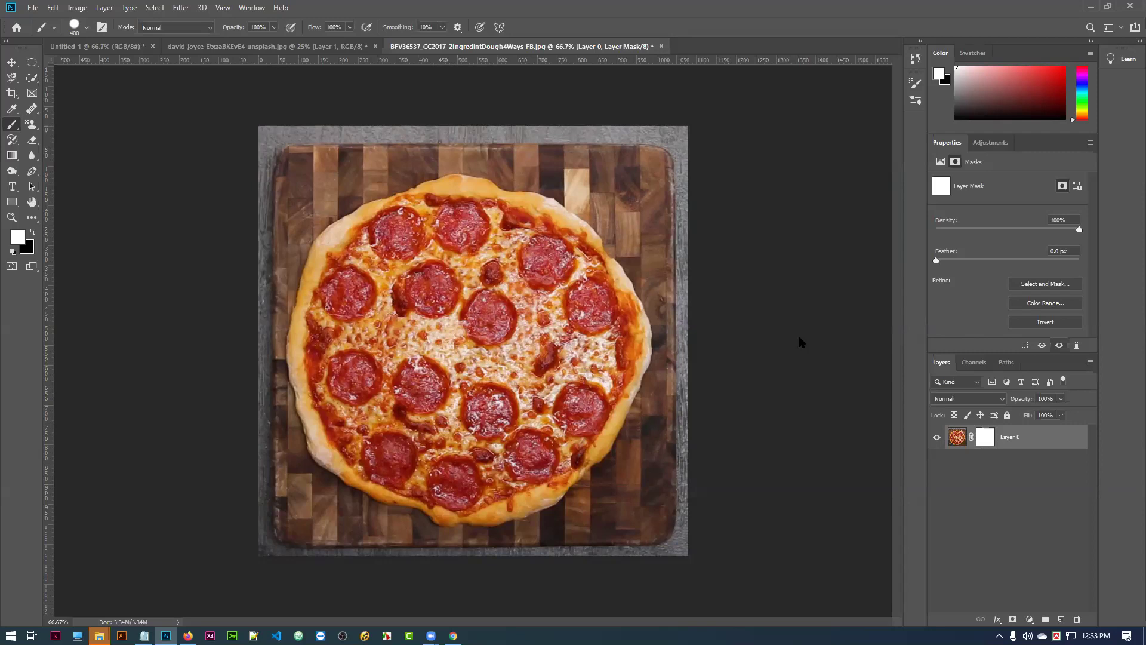
pyautogui.hotkey('ctrl', 'z')
pyautogui.hotkey('ctrl', 'z')
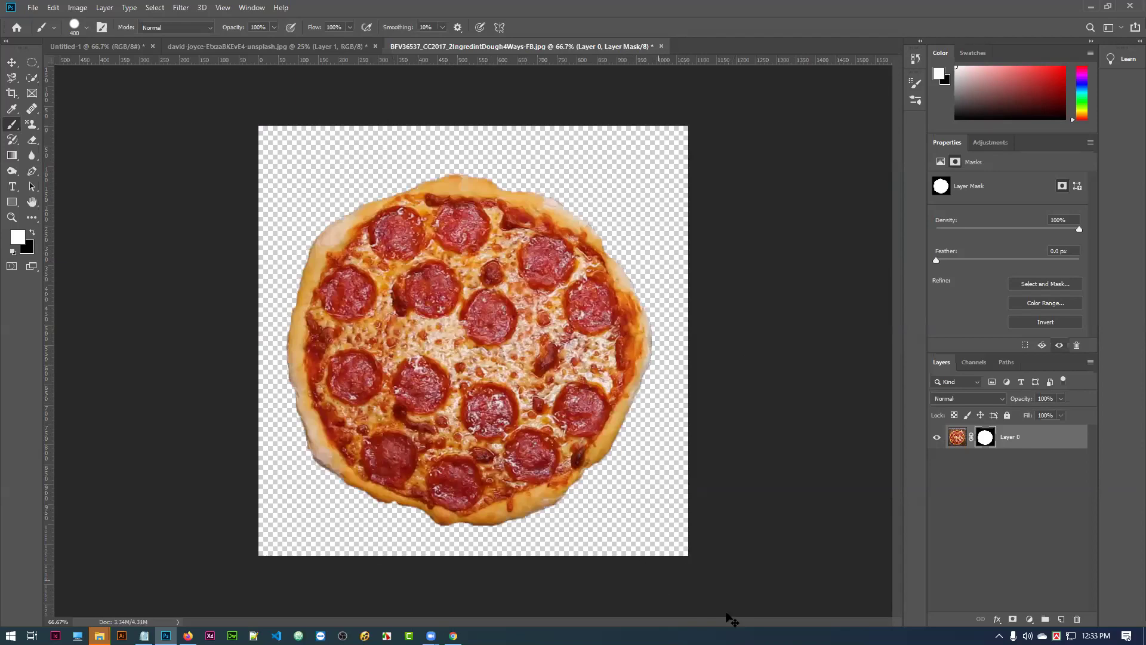
# Trim the leftover fringe along the pizza's outer crust by painting black on the layer mask with a 45 px Brush
pyautogui.click(33, 233)
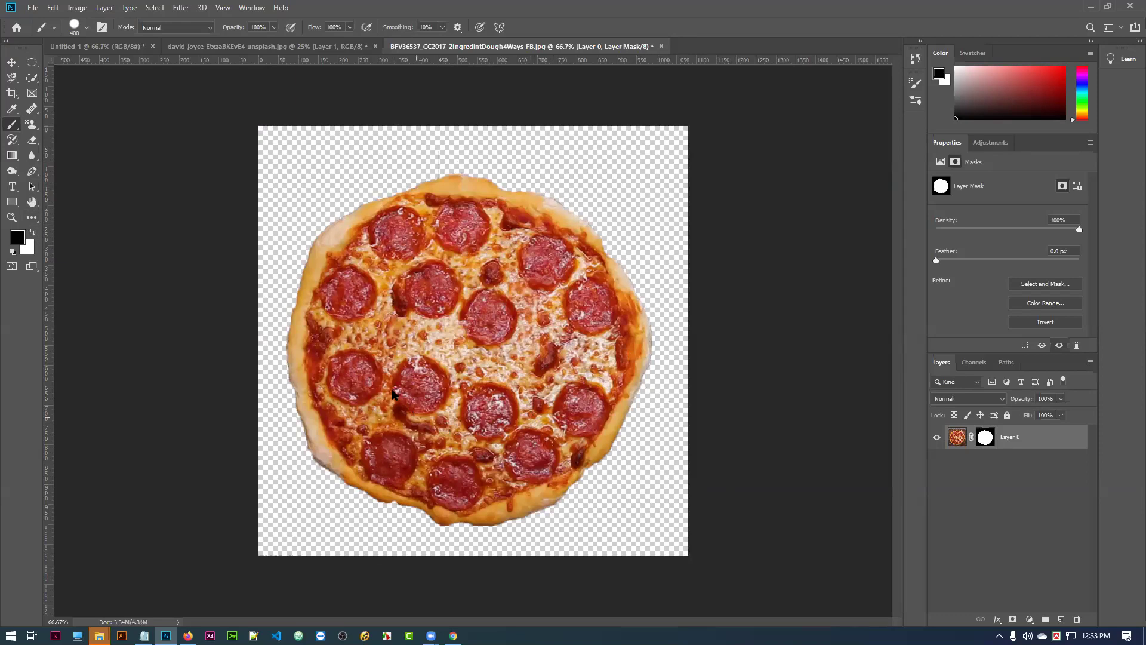
pyautogui.hotkey('ctrl', '+')
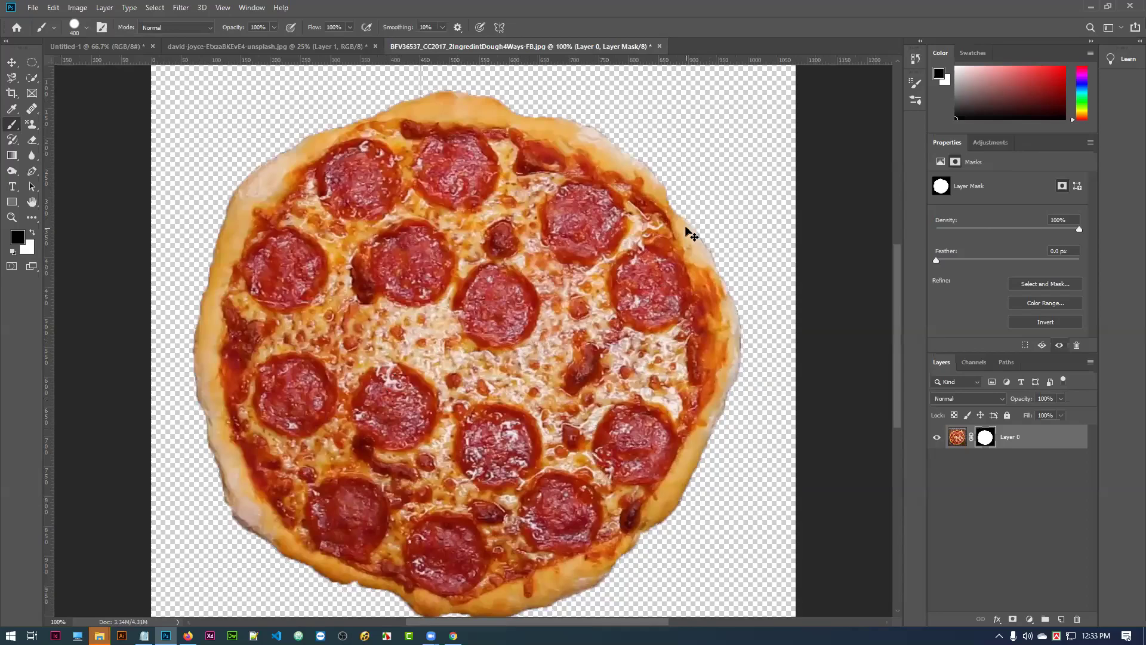
pyautogui.press('[')
pyautogui.press('[')
pyautogui.press('[')
pyautogui.press('[')
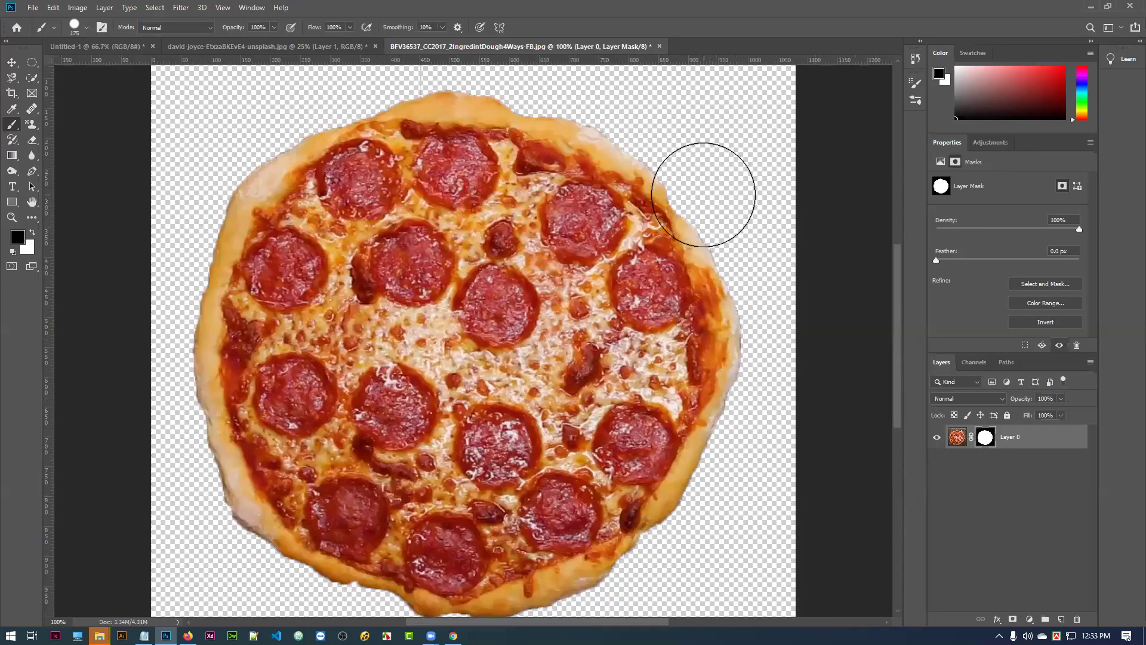
pyautogui.press('[')
pyautogui.press('[')
pyautogui.press('[')
pyautogui.press('[')
pyautogui.press('[')
pyautogui.press('[')
pyautogui.press('[')
pyautogui.press('[')
pyautogui.press('[')
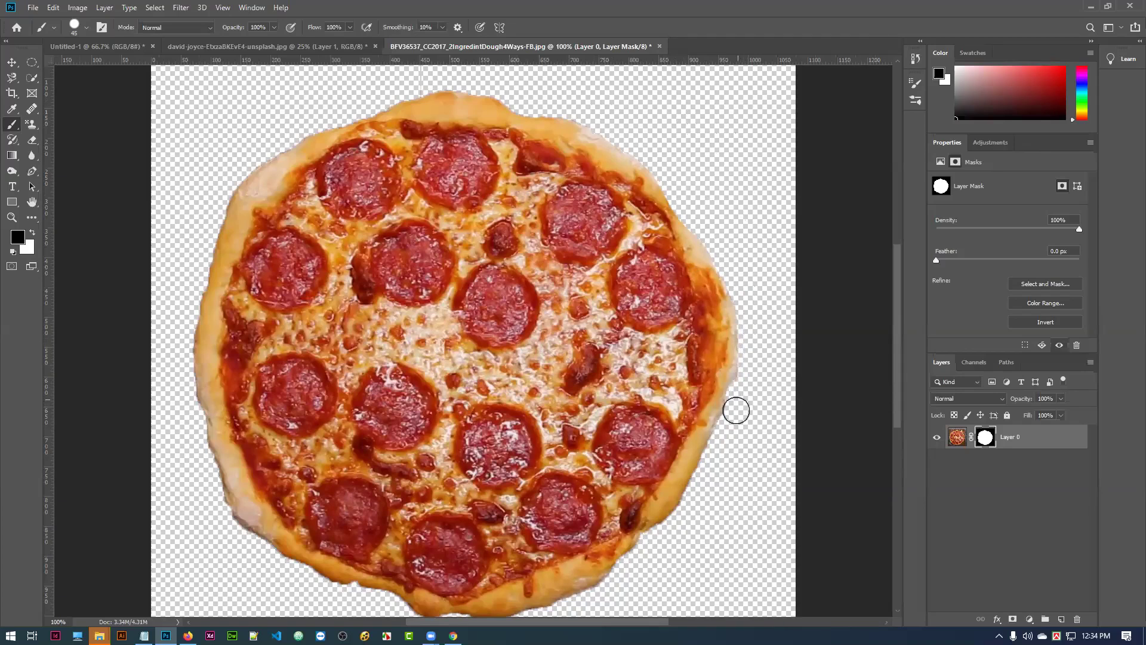
pyautogui.moveTo(674, 485)
pyautogui.mouseDown()
pyautogui.moveTo(671, 391)
pyautogui.moveTo(704, 432)
pyautogui.moveTo(687, 453)
pyautogui.moveTo(709, 473)
pyautogui.moveTo(657, 428)
pyautogui.moveTo(719, 458)
pyautogui.moveTo(689, 374)
pyautogui.moveTo(686, 418)
pyautogui.mouseUp()
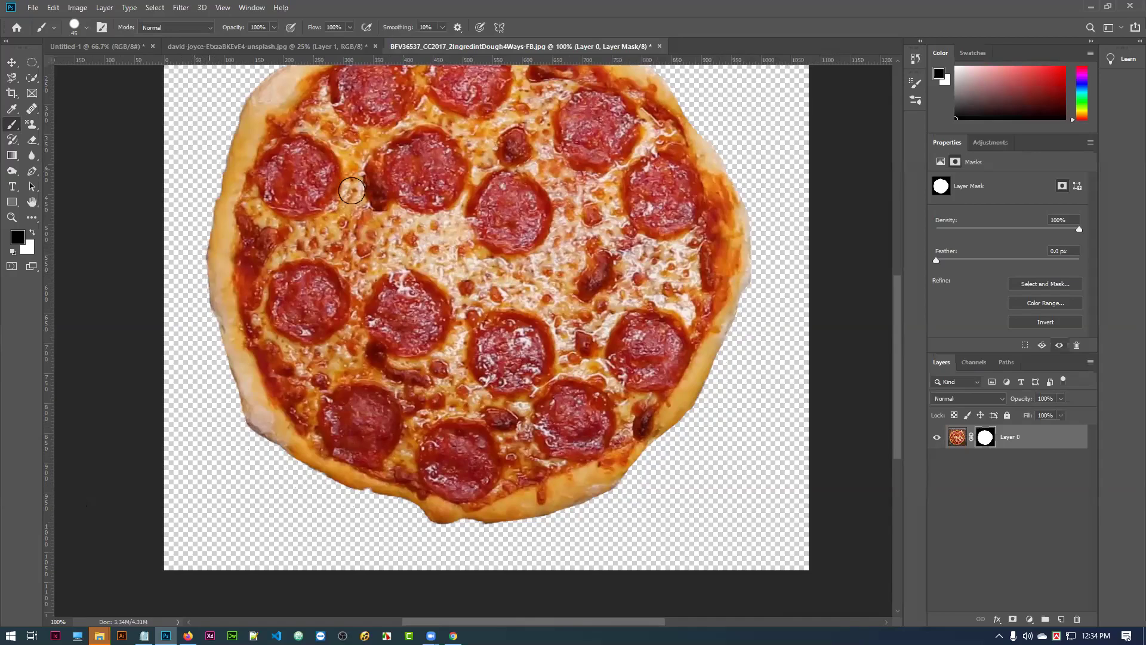
pyautogui.scroll(5, 358, 278)
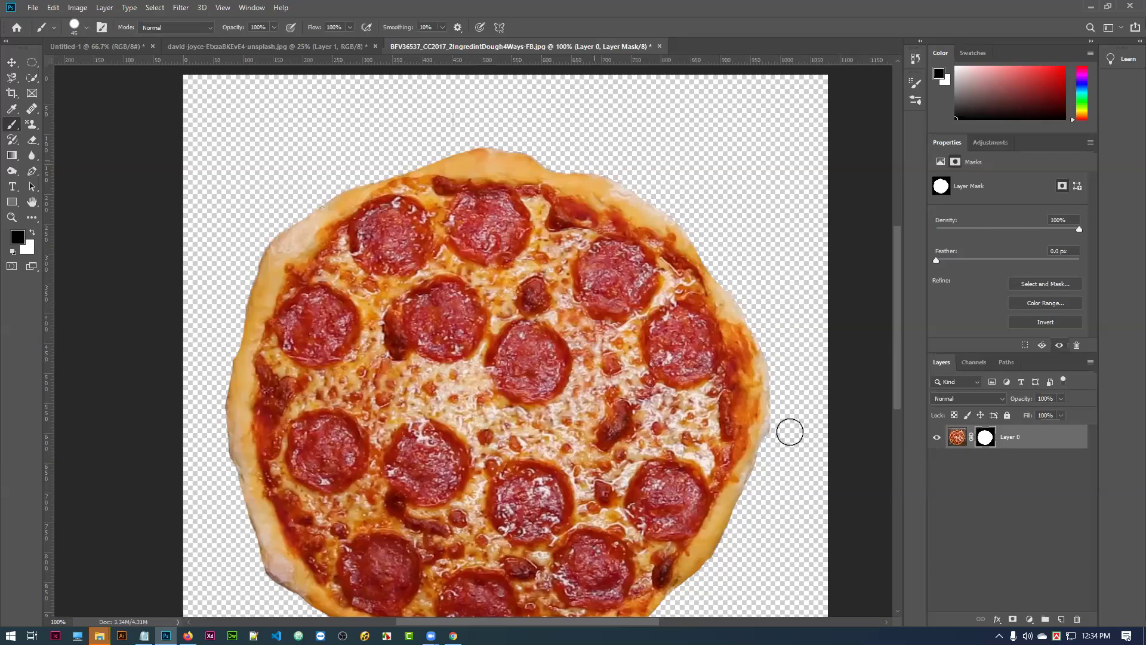
pyautogui.scroll(-2, 764, 429)
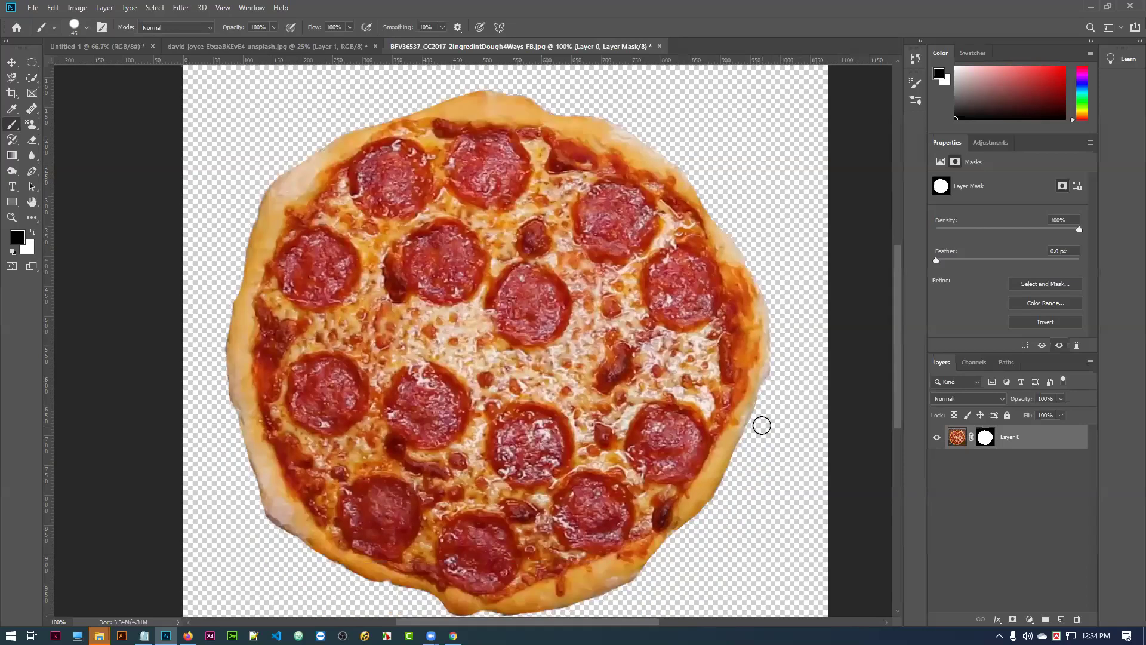
pyautogui.hotkey('ctrl', '-')
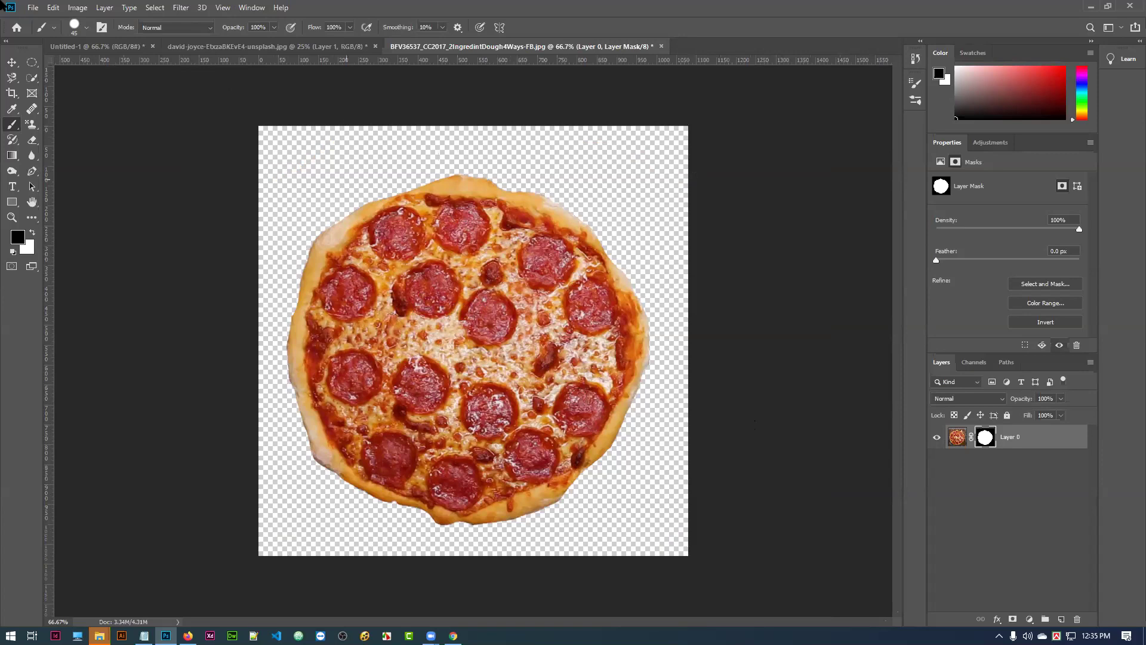
# Save the masked pizza document to the Desktop in Photoshop format as pizza-1, with Maximize Compatibility on
pyautogui.click(35, 8)
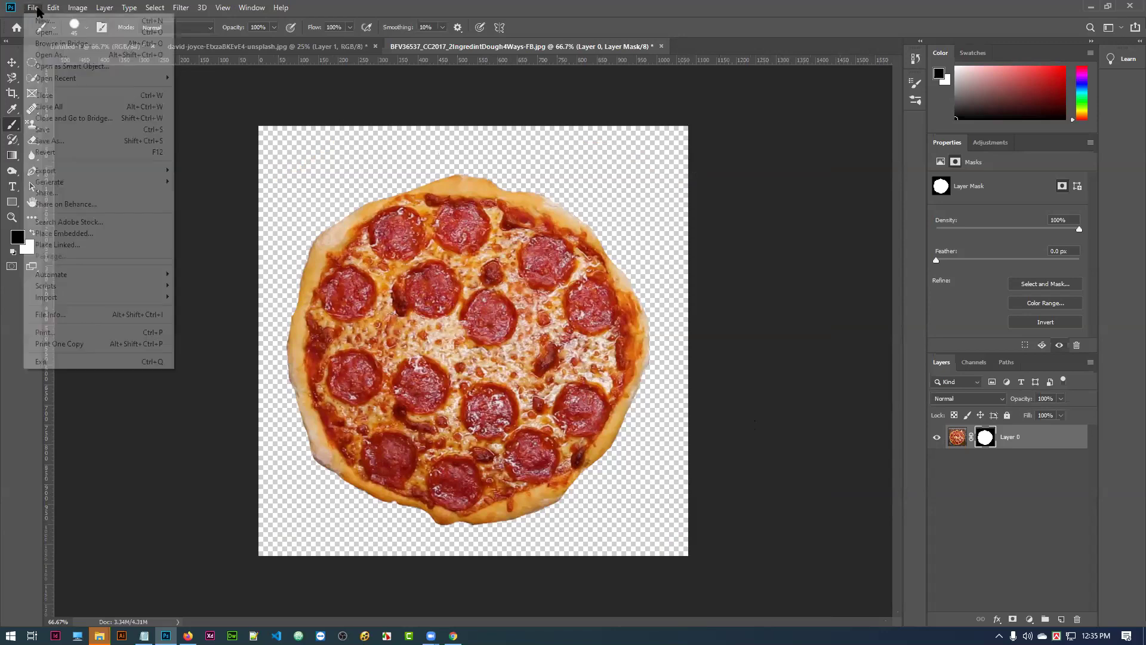
pyautogui.click(54, 129)
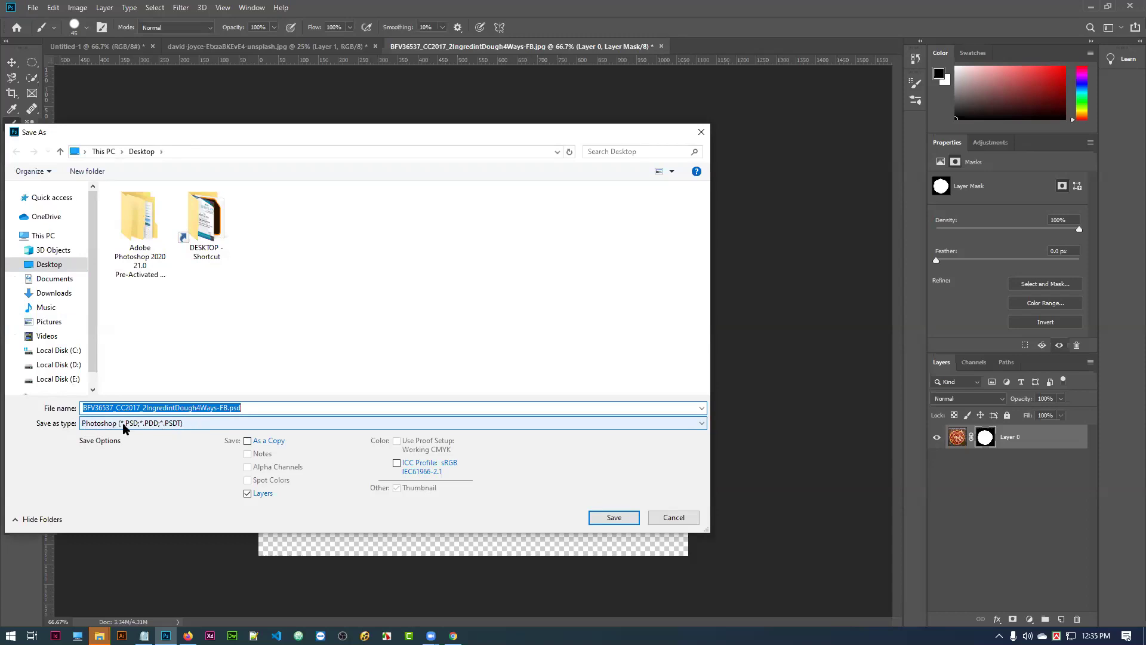
pyautogui.click(219, 423)
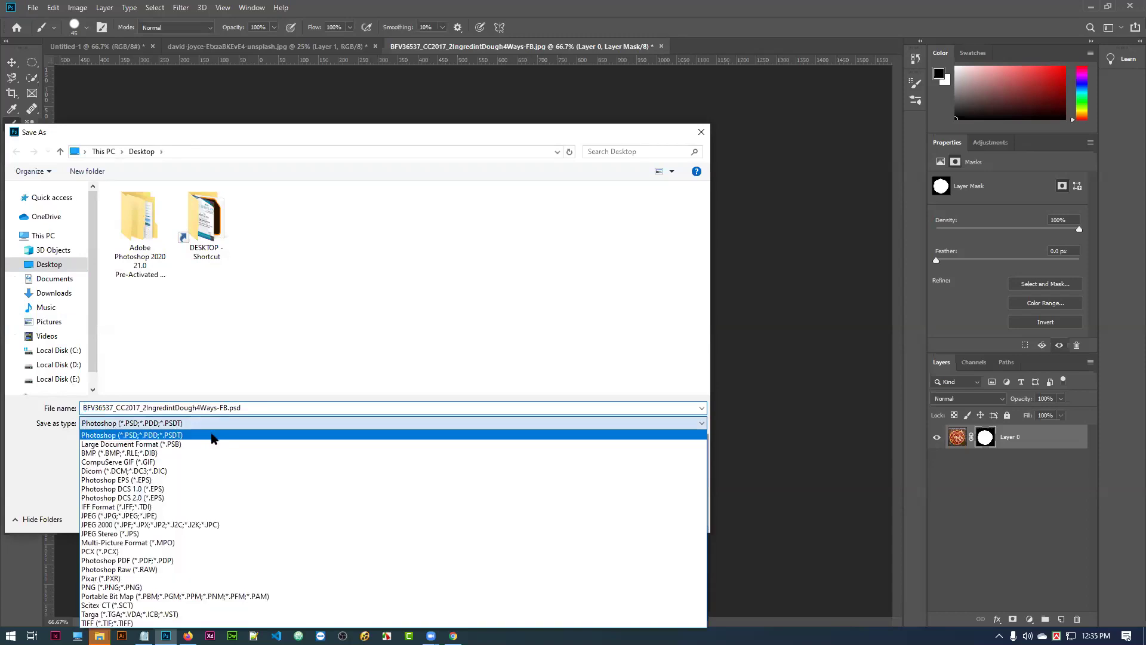
pyautogui.click(133, 434)
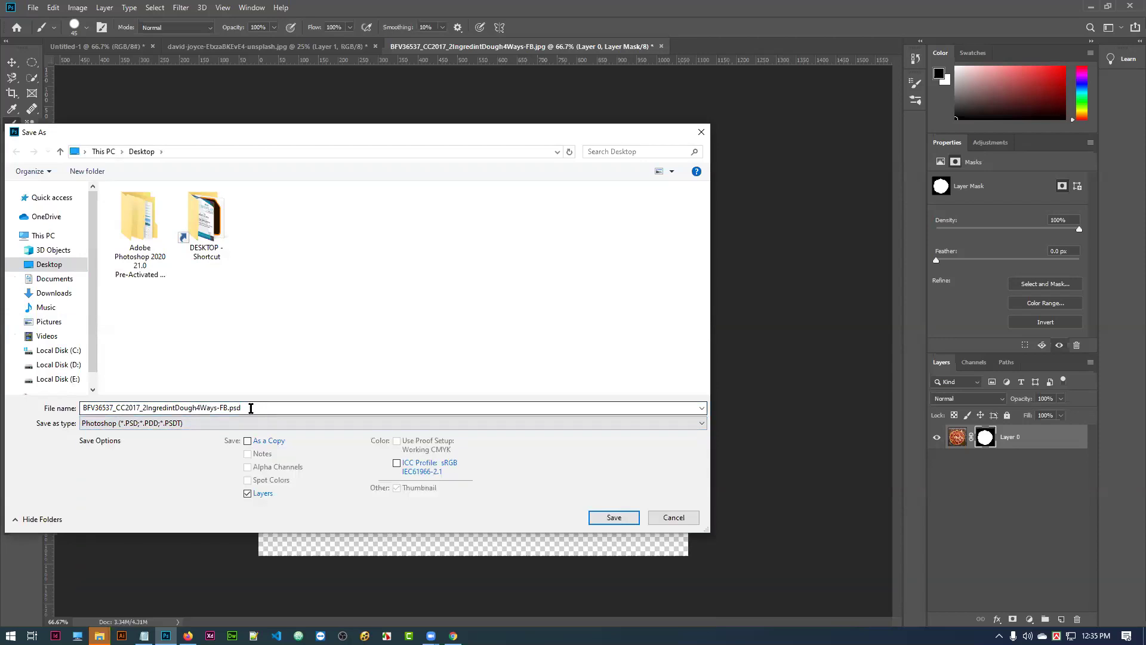
pyautogui.doubleClick(146, 408)
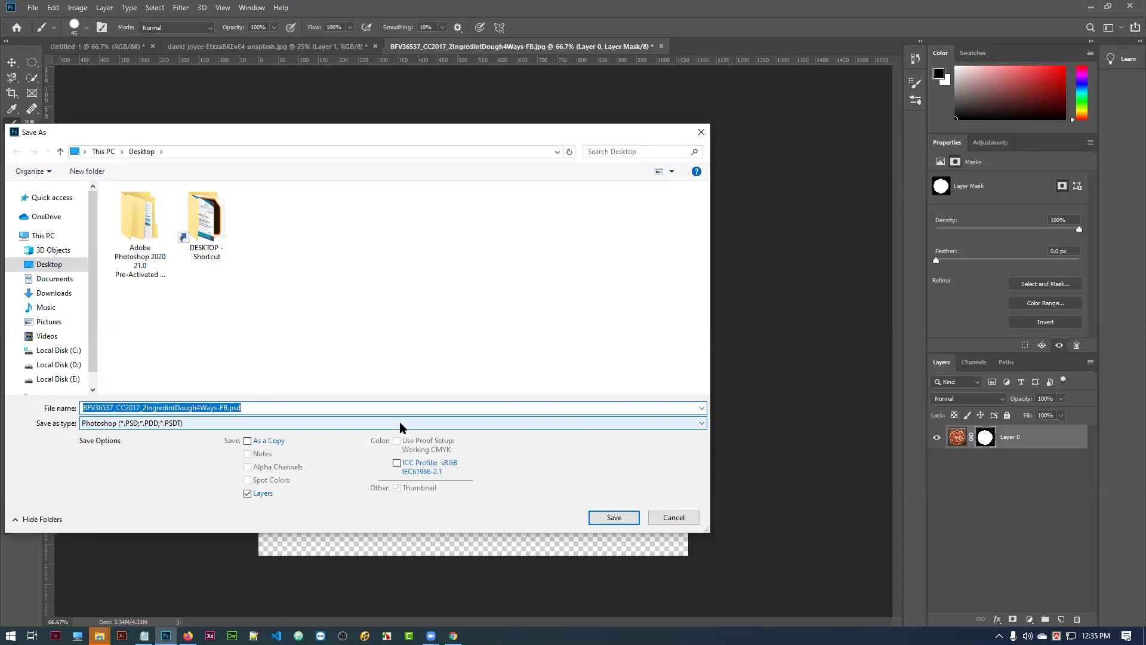
pyautogui.write('pizza-1')
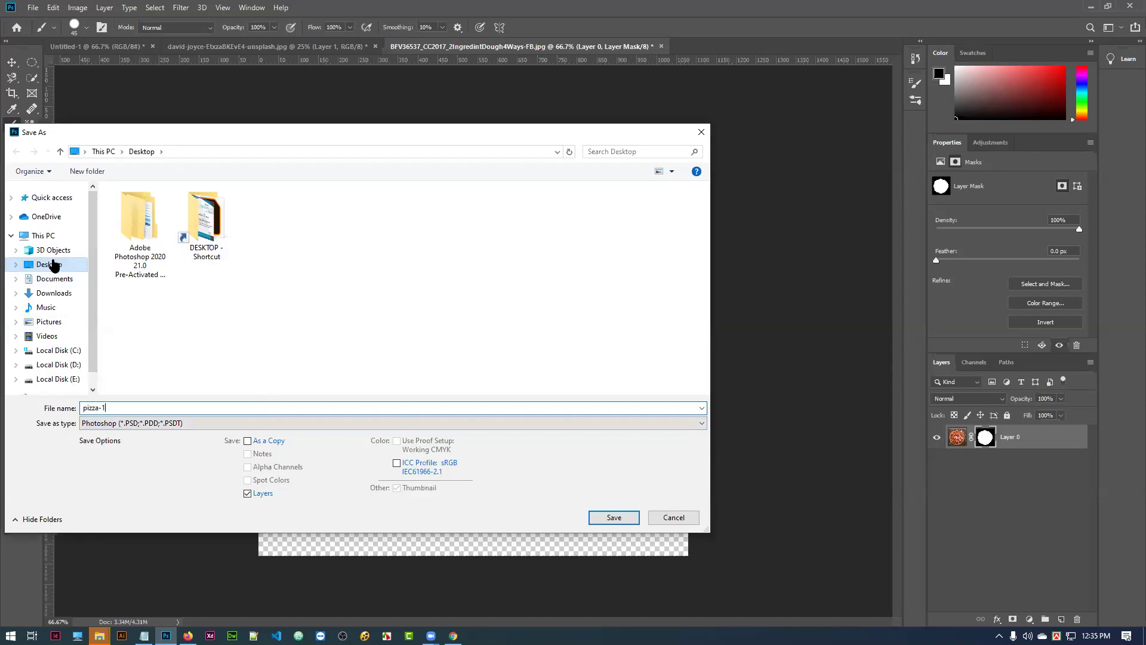
pyautogui.click(614, 518)
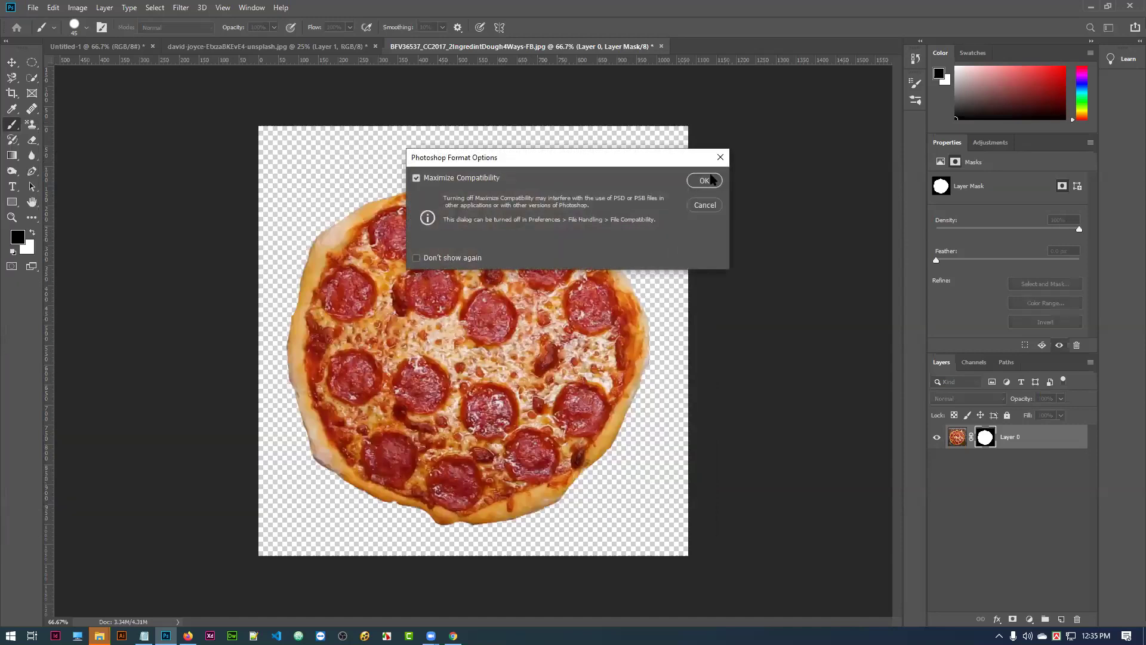
pyautogui.click(705, 180)
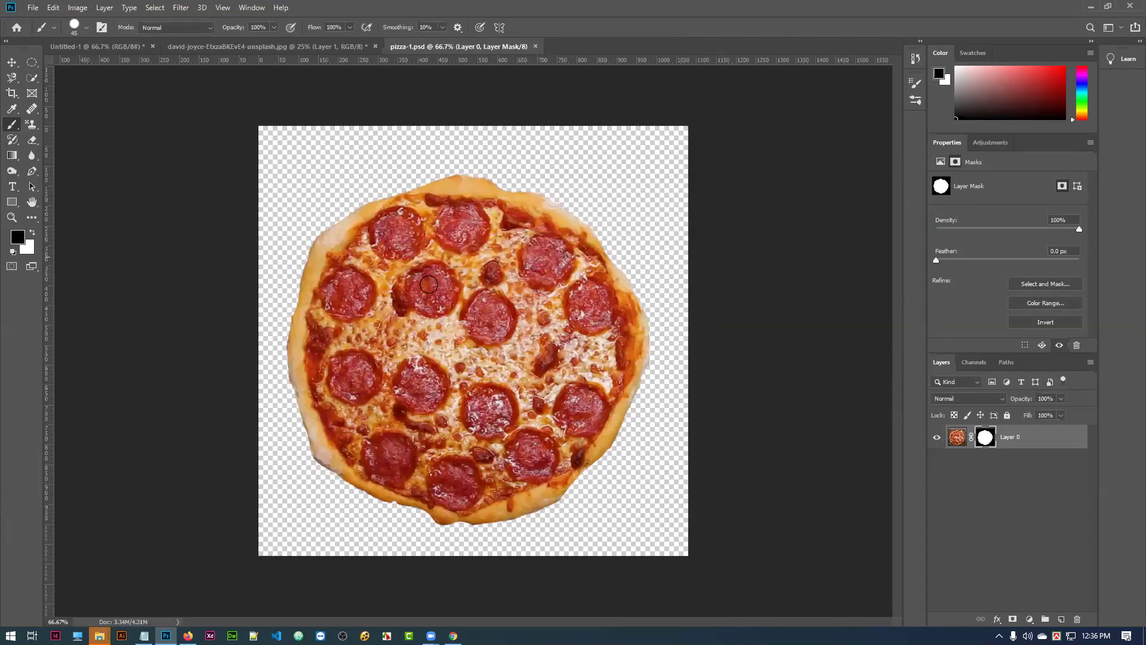
# Shift the cut-out pizza around the canvas with the Move tool, leaving it slightly higher on the transparent background
pyautogui.click(13, 63)
pyautogui.moveTo(468, 320)
pyautogui.mouseDown()
pyautogui.moveTo(483, 277)
pyautogui.moveTo(489, 312)
pyautogui.moveTo(473, 298)
pyautogui.moveTo(475, 310)
pyautogui.mouseUp()
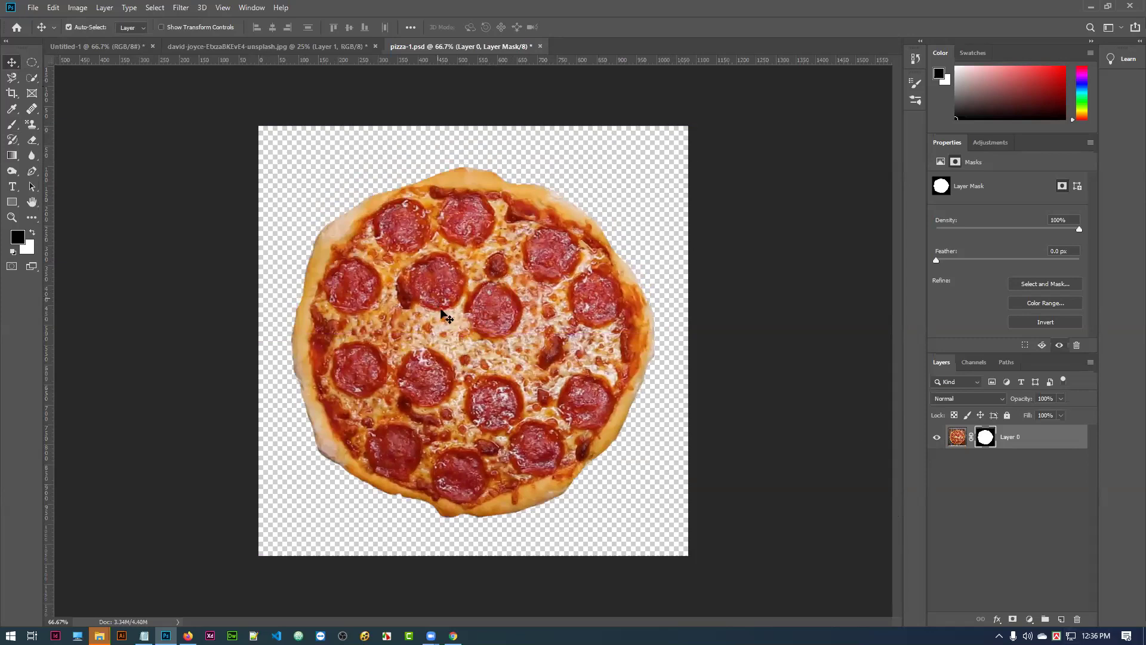
pyautogui.moveTo(498, 305)
pyautogui.mouseDown()
pyautogui.moveTo(448, 353)
pyautogui.moveTo(500, 296)
pyautogui.moveTo(512, 307)
pyautogui.mouseUp()
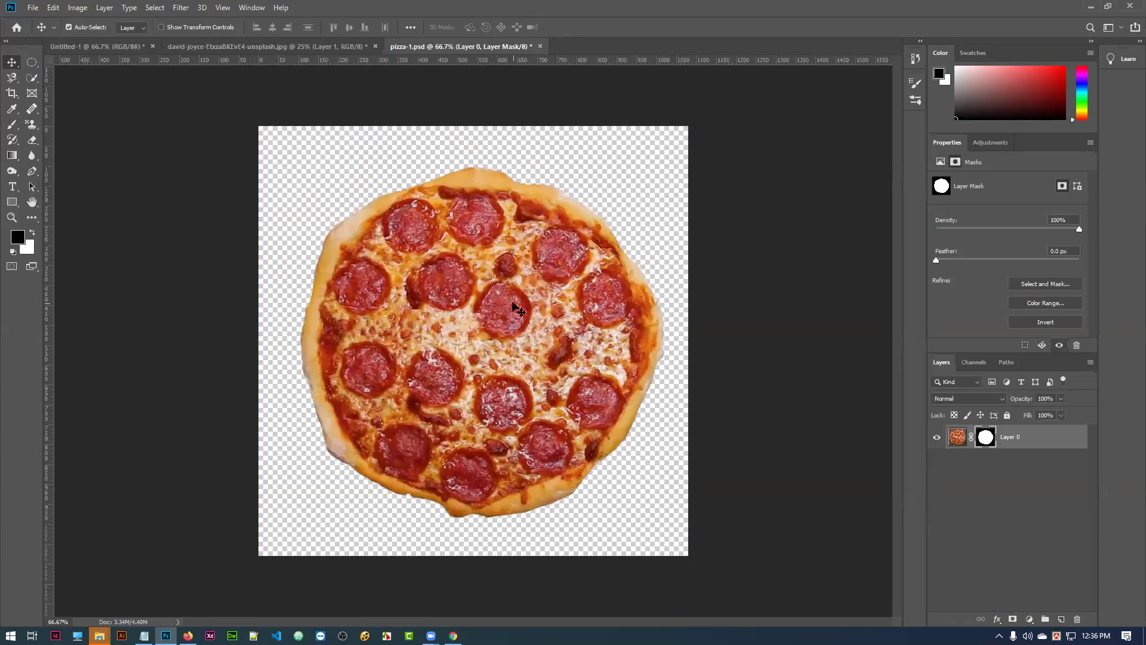
pyautogui.moveTo(517, 303)
pyautogui.mouseDown()
pyautogui.moveTo(505, 295)
pyautogui.moveTo(519, 302)
pyautogui.mouseUp()
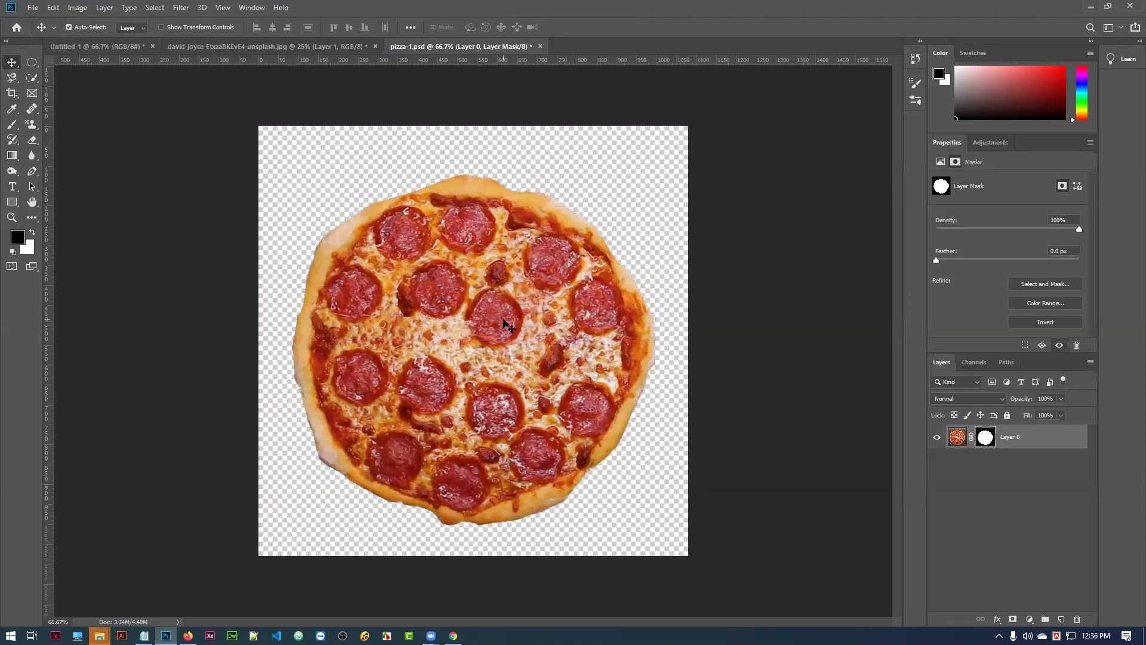
pyautogui.moveTo(503, 324); pyautogui.dragTo(485, 328)
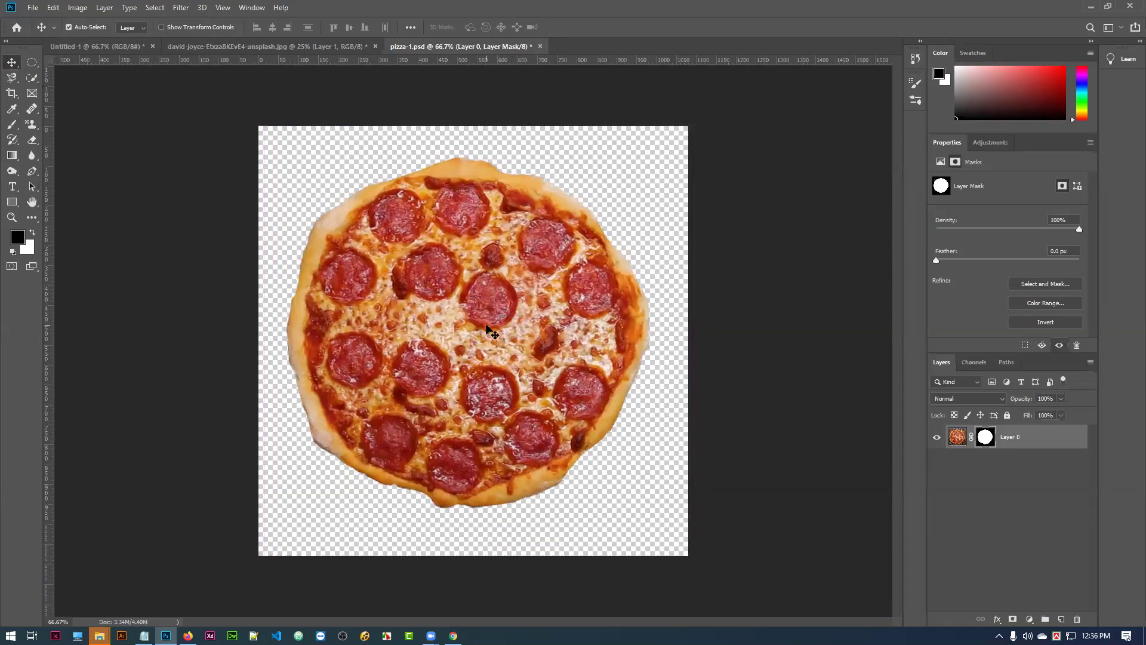
# Export the cut-out pizza as a transparent PNG at 1080 x 1080 px to the Desktop as pizza-1.png
pyautogui.click(32, 9)
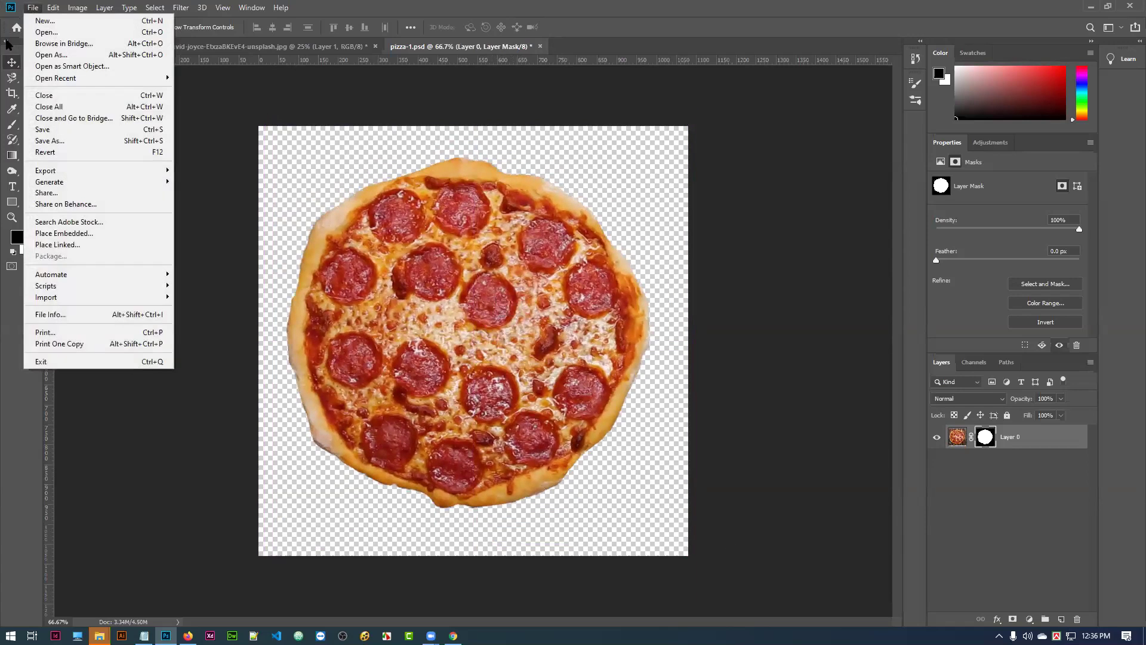
pyautogui.moveTo(134, 172)
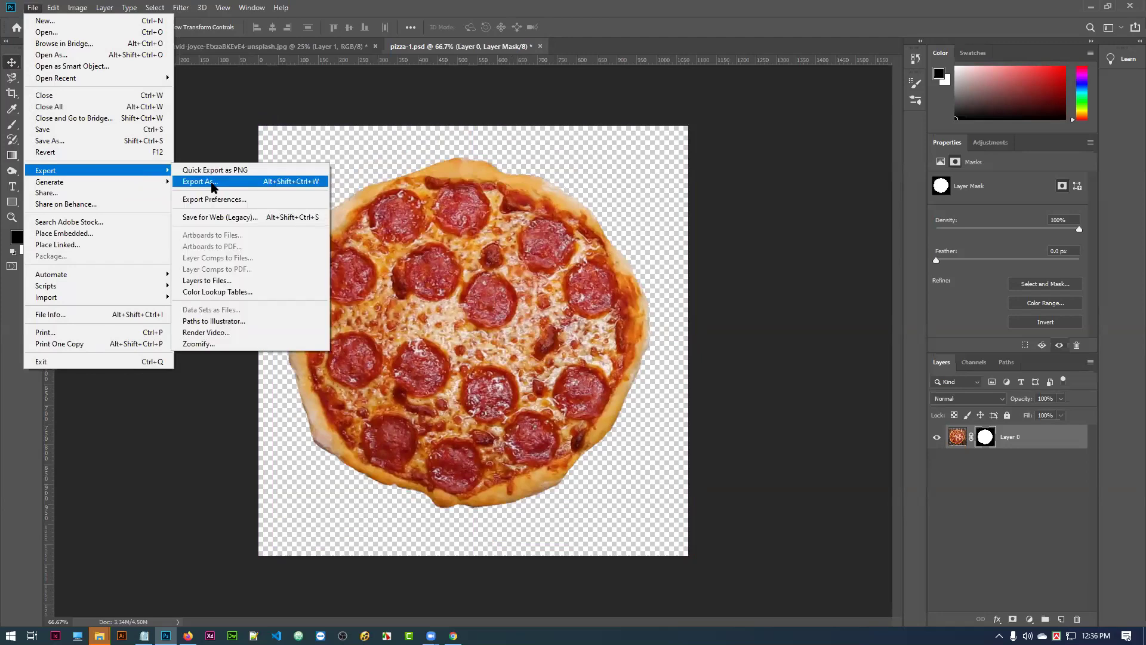
pyautogui.click(208, 183)
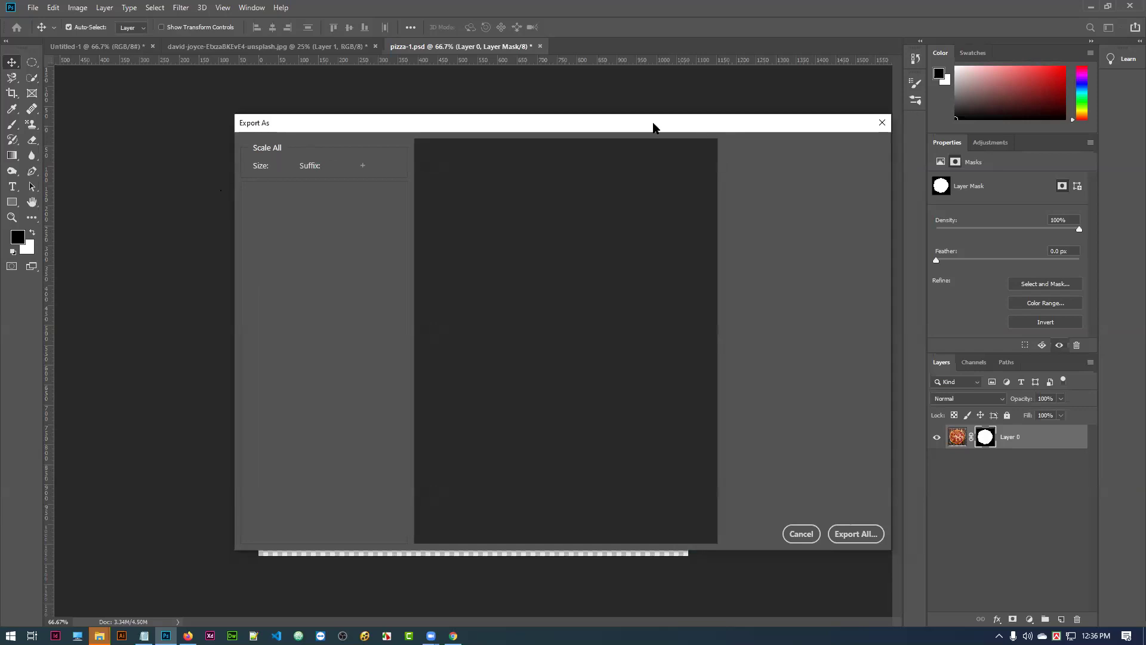
pyautogui.moveTo(653, 124); pyautogui.dragTo(590, 122)
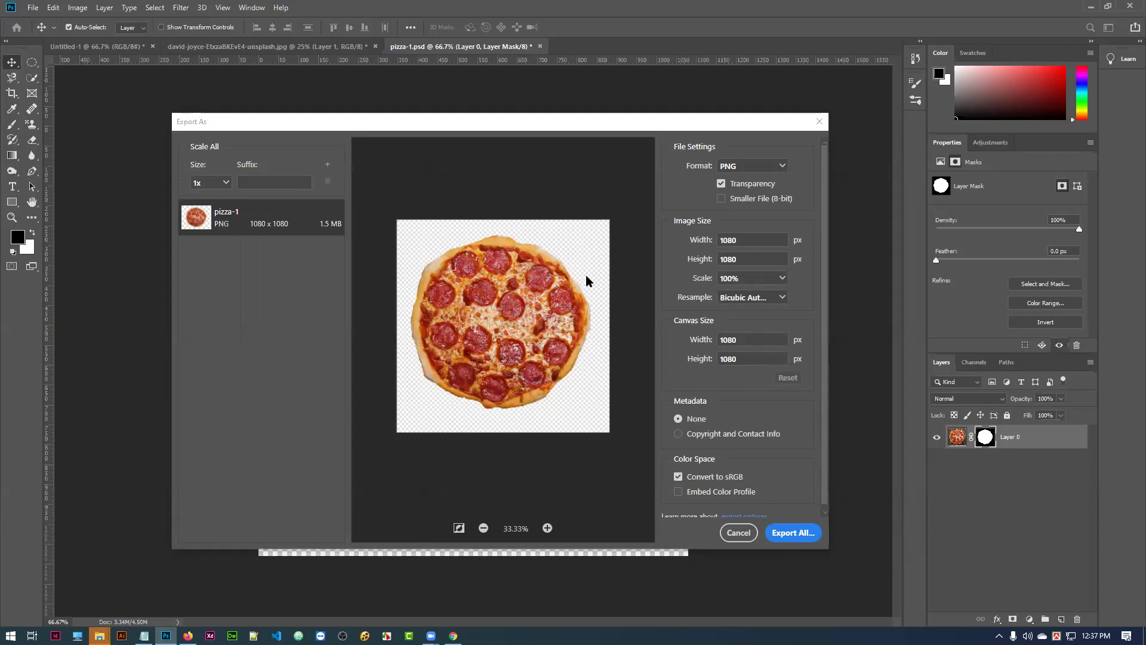
pyautogui.click(782, 168)
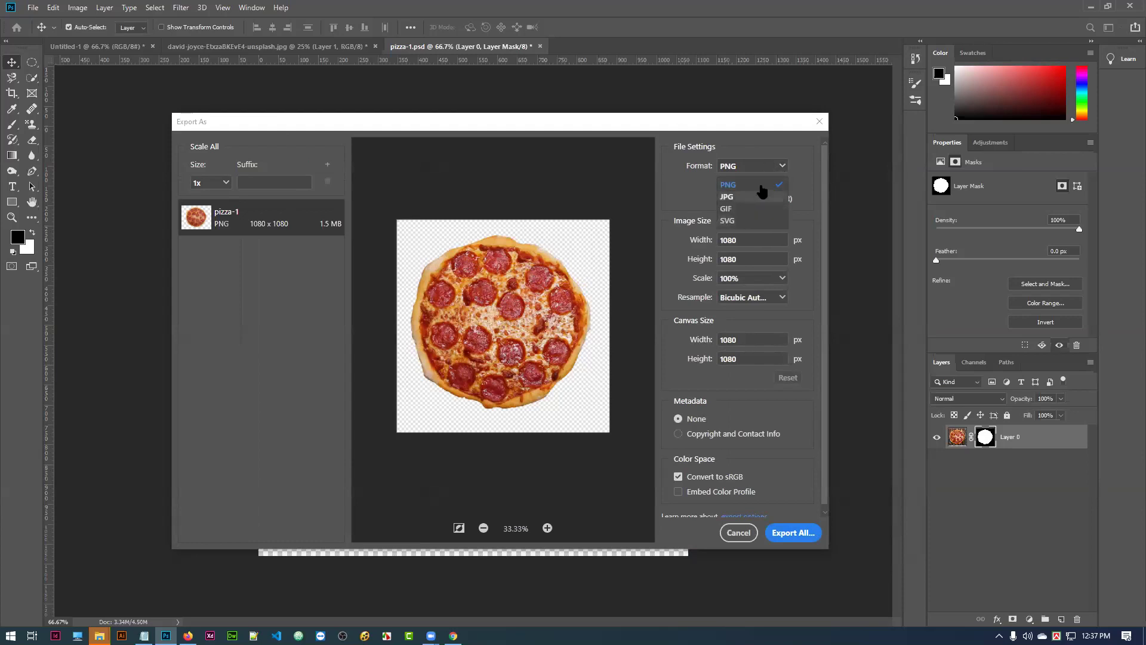
pyautogui.click(743, 180)
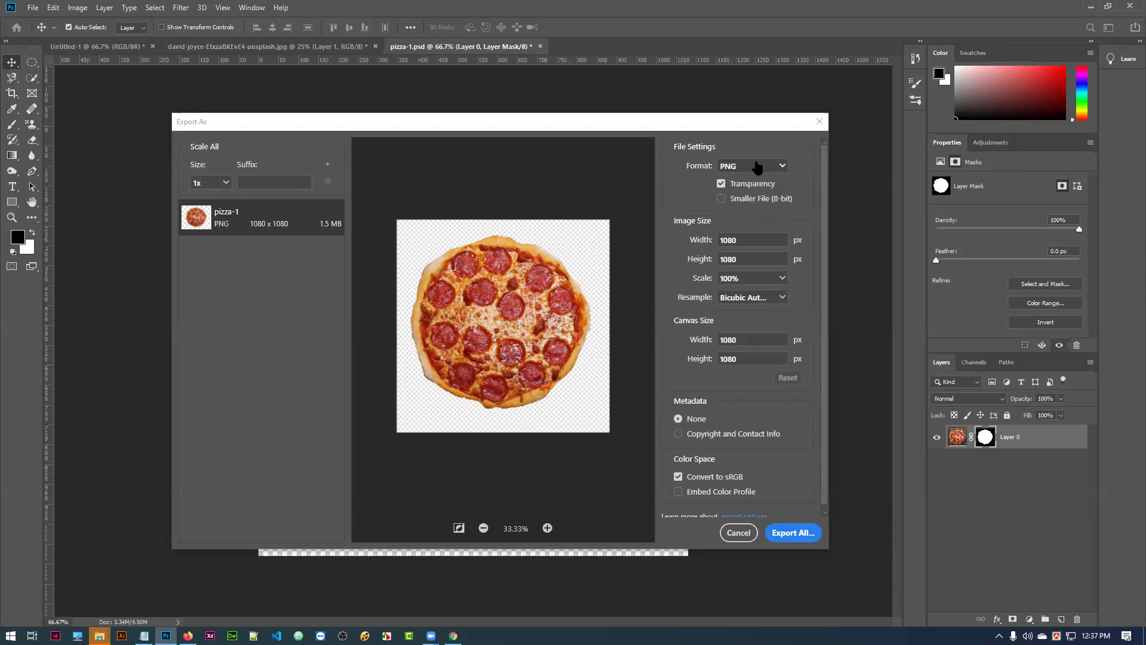
pyautogui.click(790, 539)
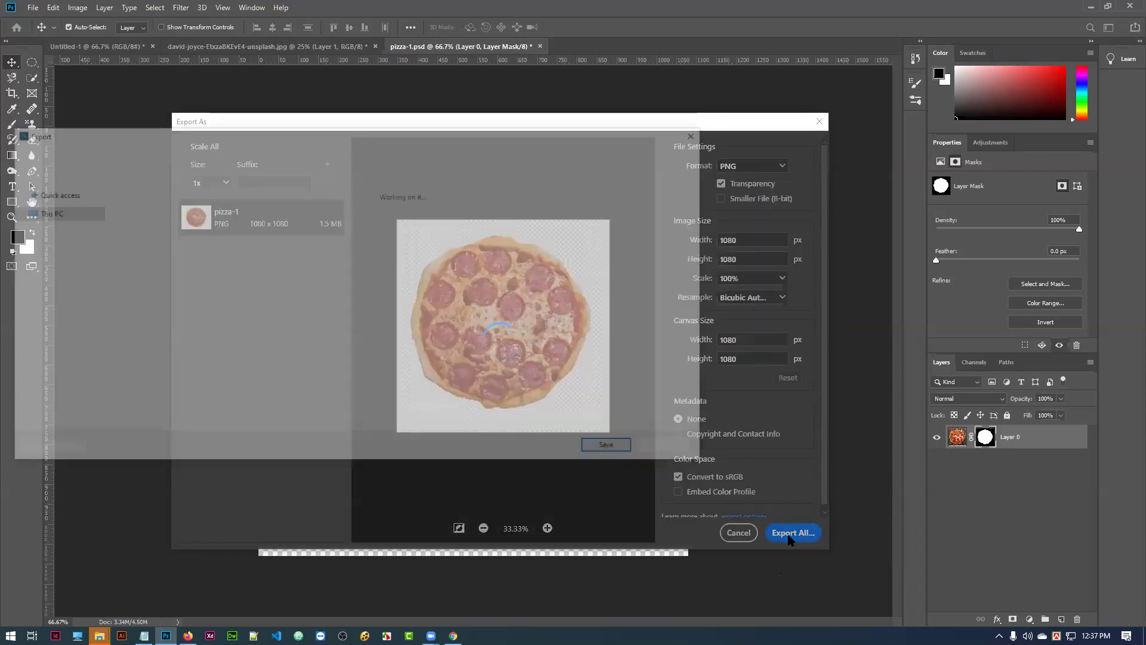
pyautogui.click(53, 265)
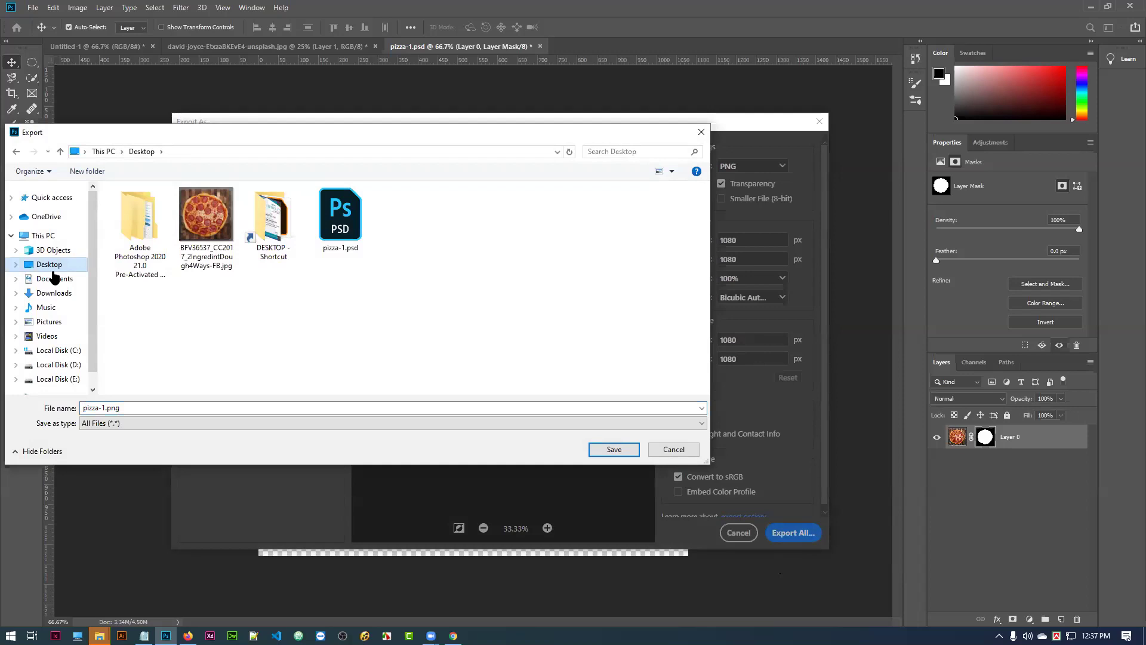
pyautogui.click(615, 449)
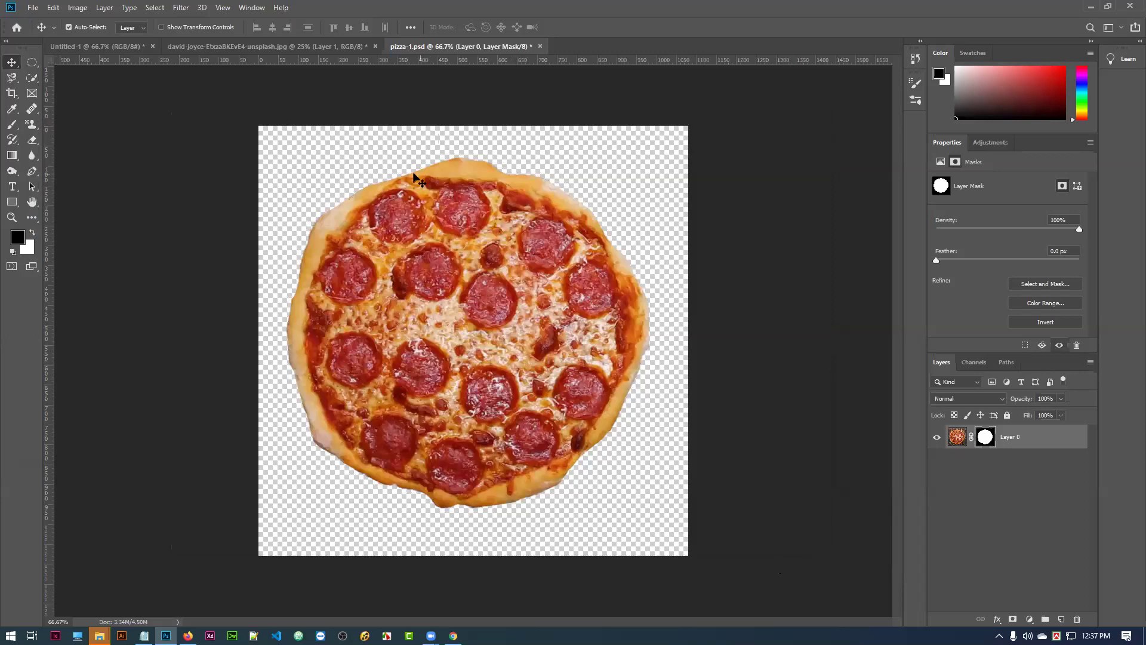
# Add a new layer beneath the pizza layer and fill it with yellow
pyautogui.click(1061, 619)
pyautogui.moveTo(1052, 439); pyautogui.dragTo(1053, 464)
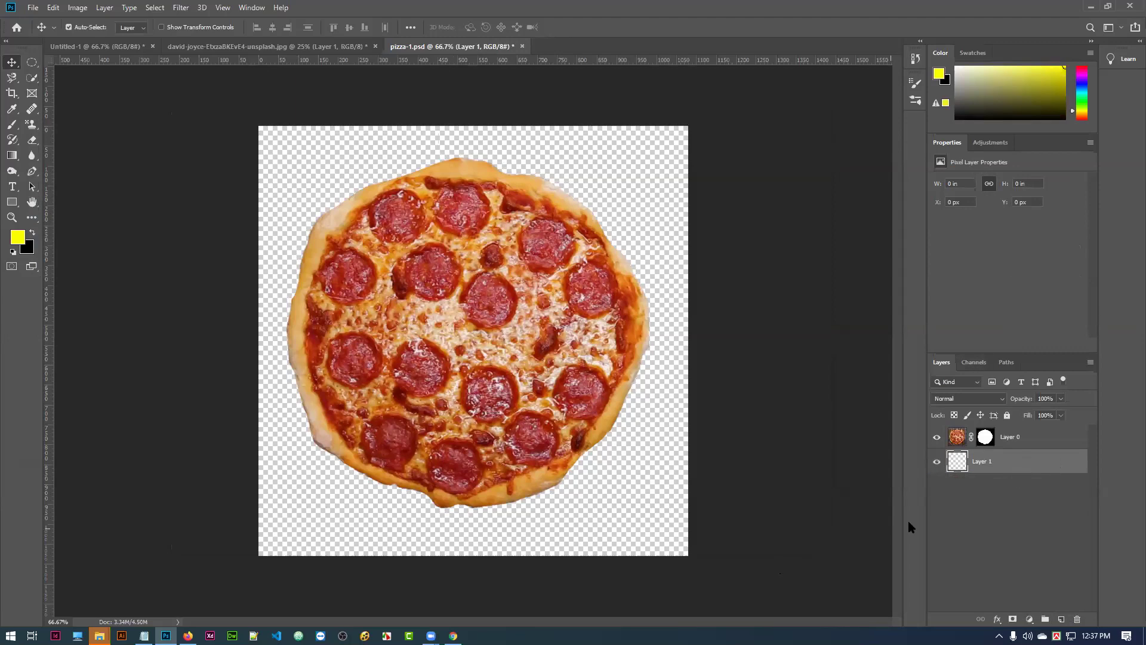
pyautogui.hotkey('alt', 'BackSpace')
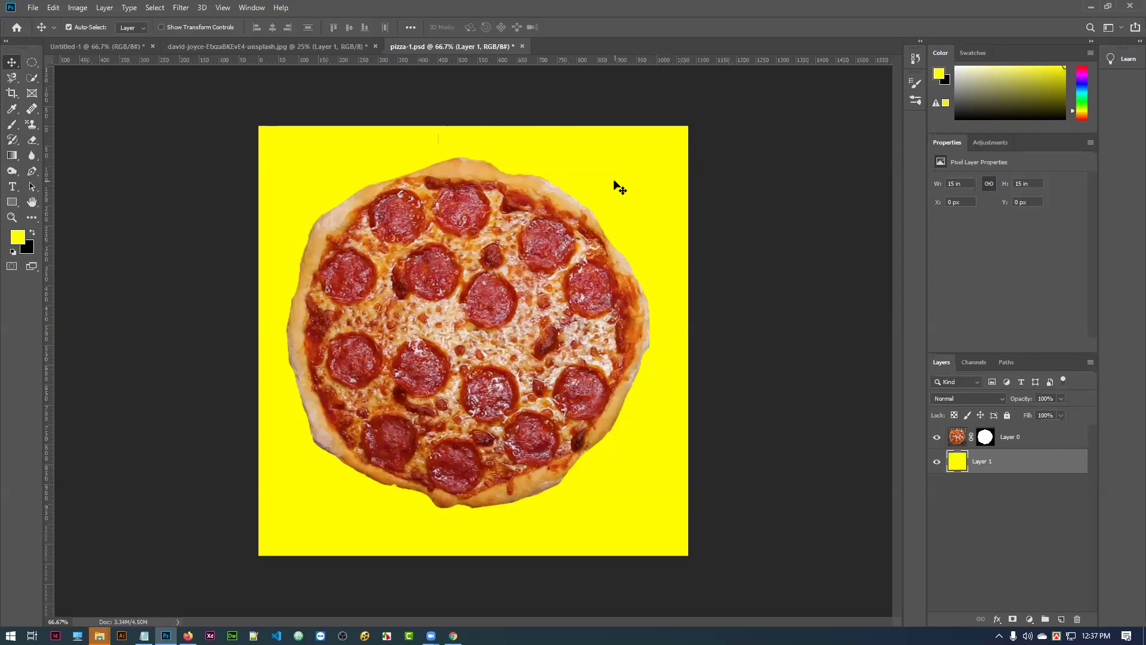
# Bring the sunset photo from the unsplash document in behind the pizza, hide the yellow layer and shift the photo upward
pyautogui.click(253, 48)
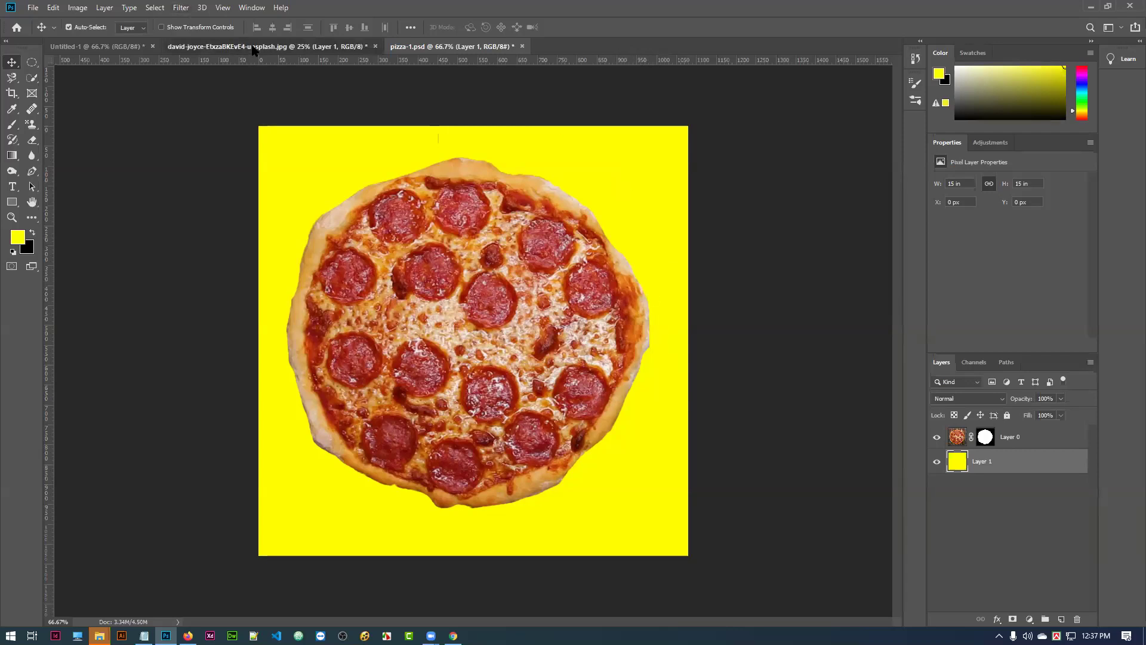
pyautogui.moveTo(242, 113); pyautogui.dragTo(402, 278)
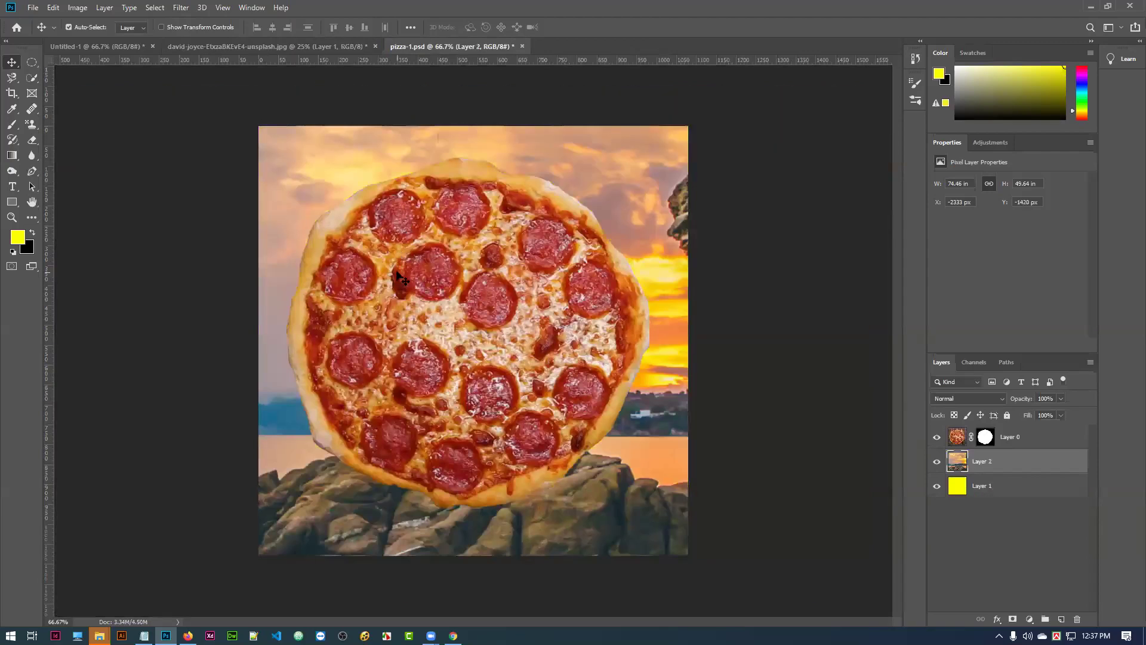
pyautogui.click(937, 485)
pyautogui.moveTo(642, 517); pyautogui.dragTo(629, 457)
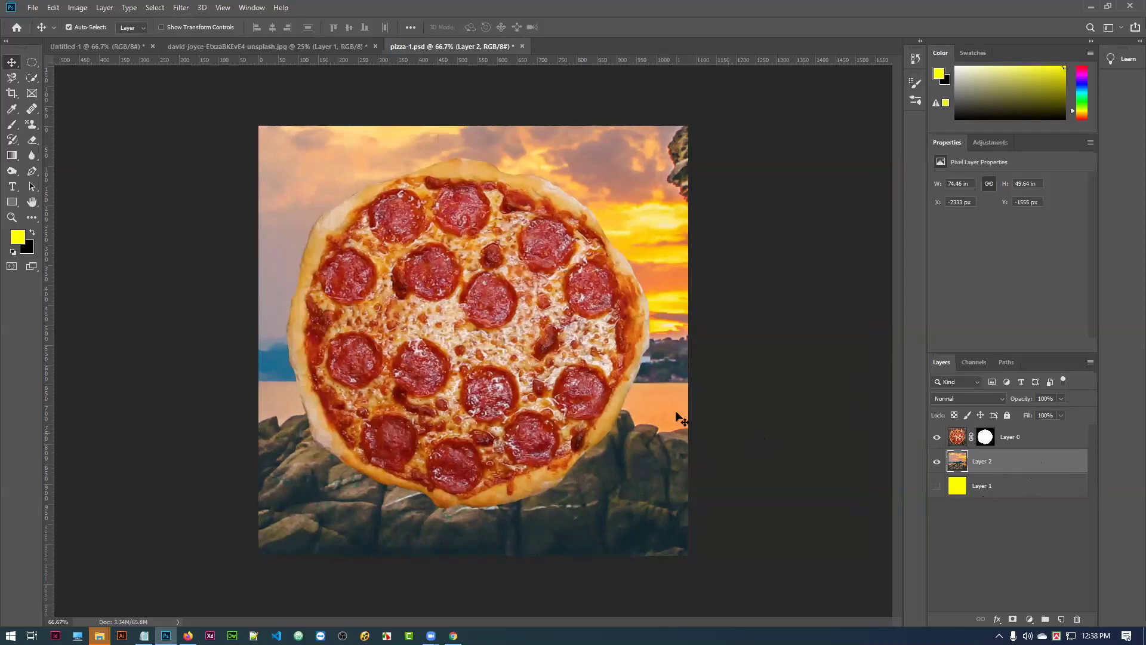
# Hide the sunset layer, show the yellow layer again and move the pizza slightly down on it
pyautogui.click(937, 462)
pyautogui.click(937, 486)
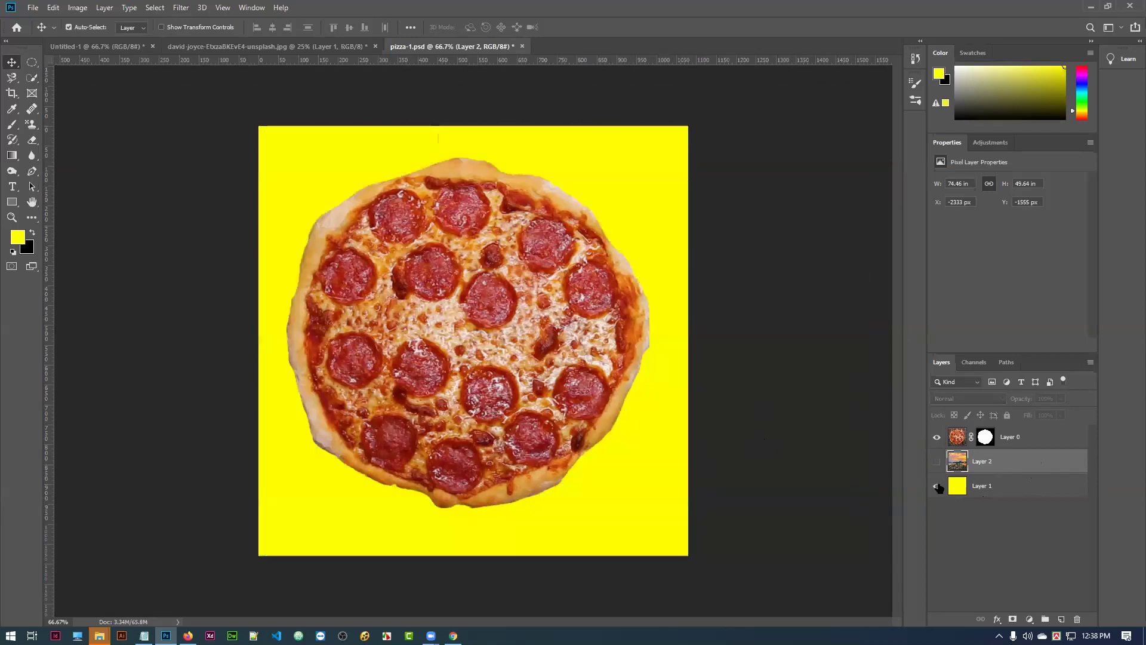
pyautogui.moveTo(536, 301)
pyautogui.mouseDown()
pyautogui.moveTo(548, 327)
pyautogui.moveTo(536, 312)
pyautogui.mouseUp()
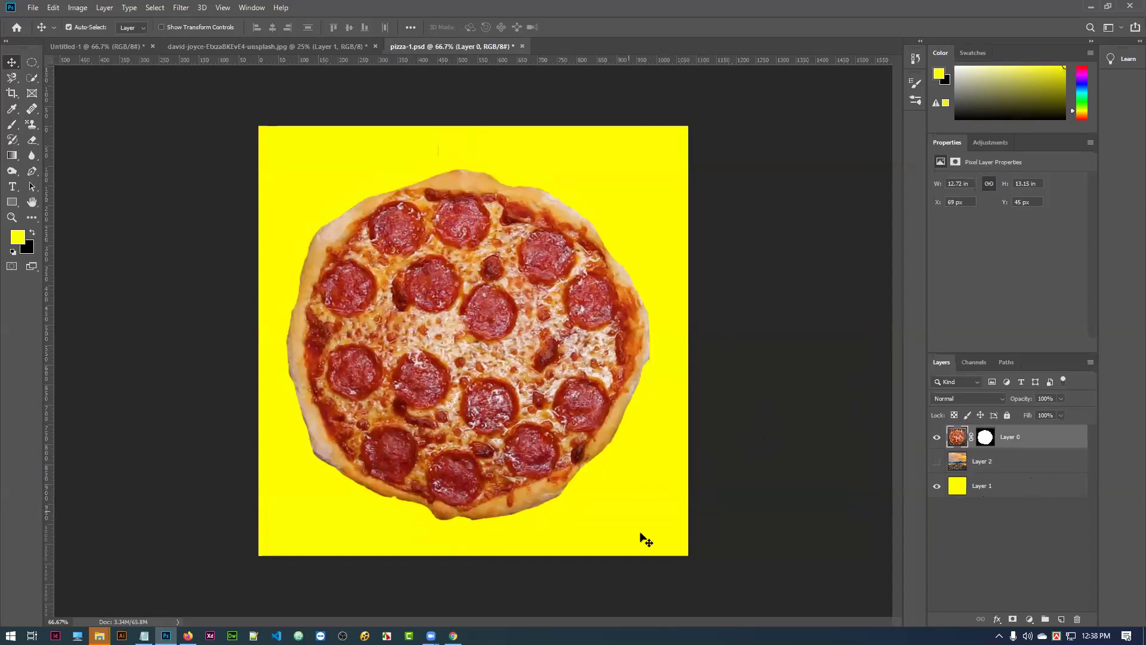
# Save a JPEG copy of the pizza on the yellow background to the Desktop as pizza-1.jpg
pyautogui.click(33, 7)
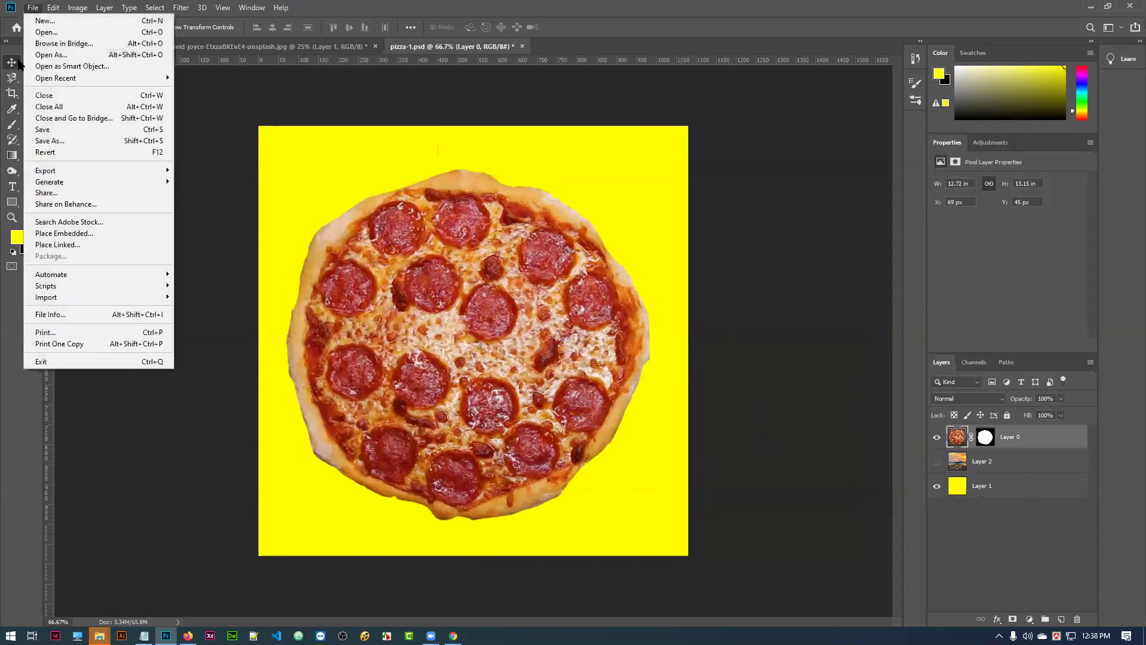
pyautogui.click(53, 141)
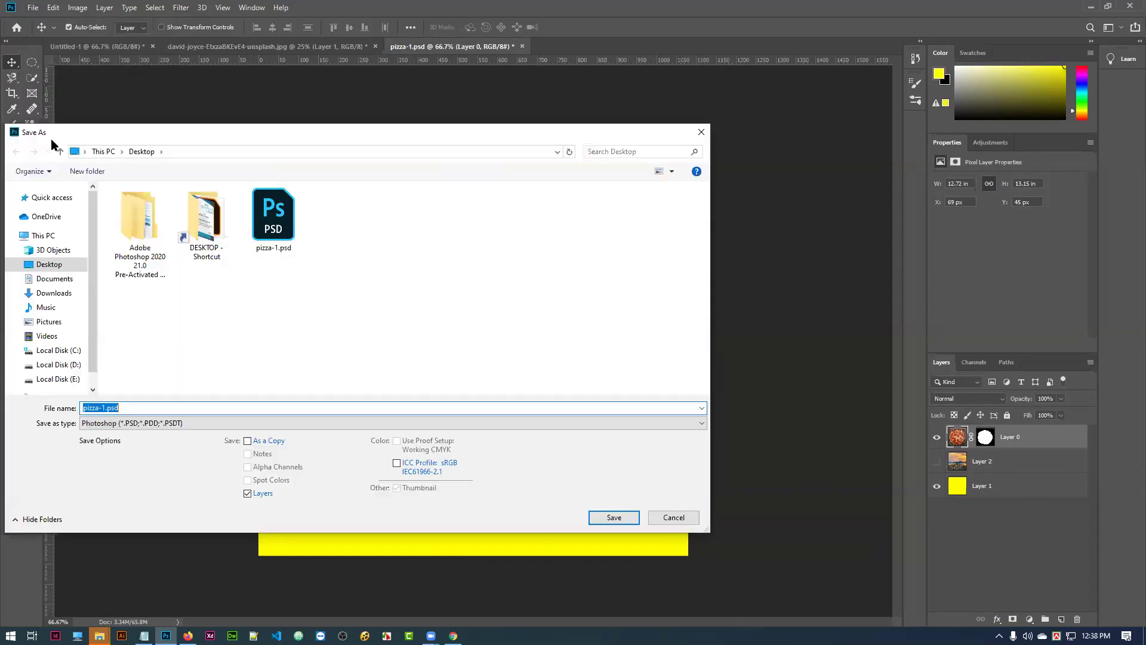
pyautogui.click(149, 423)
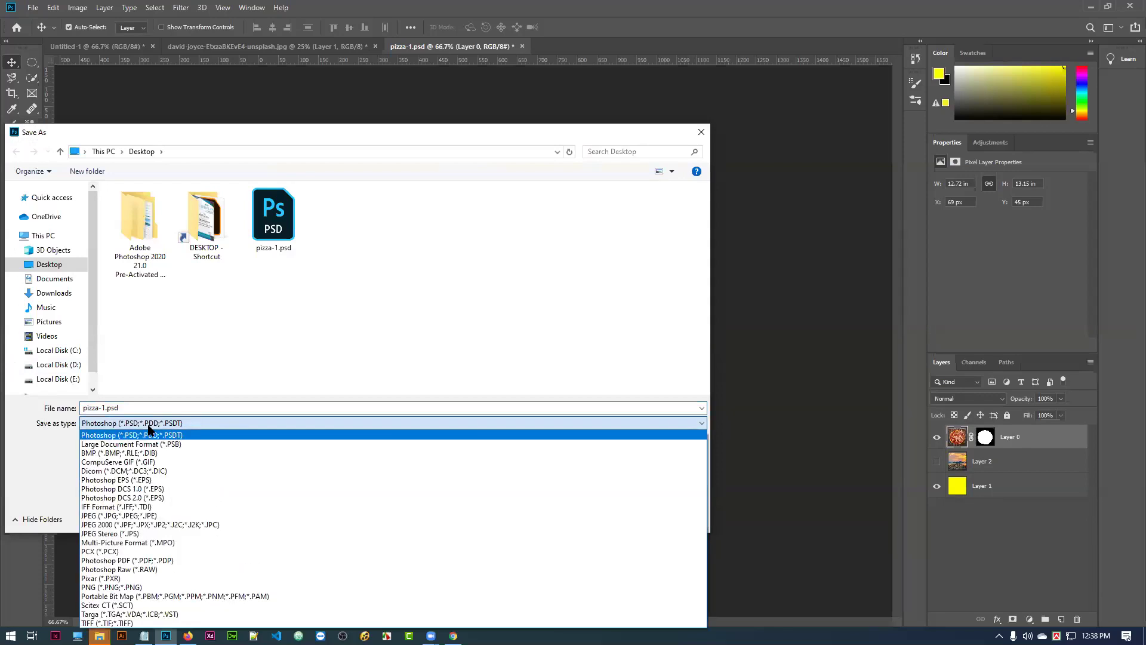
pyautogui.click(127, 516)
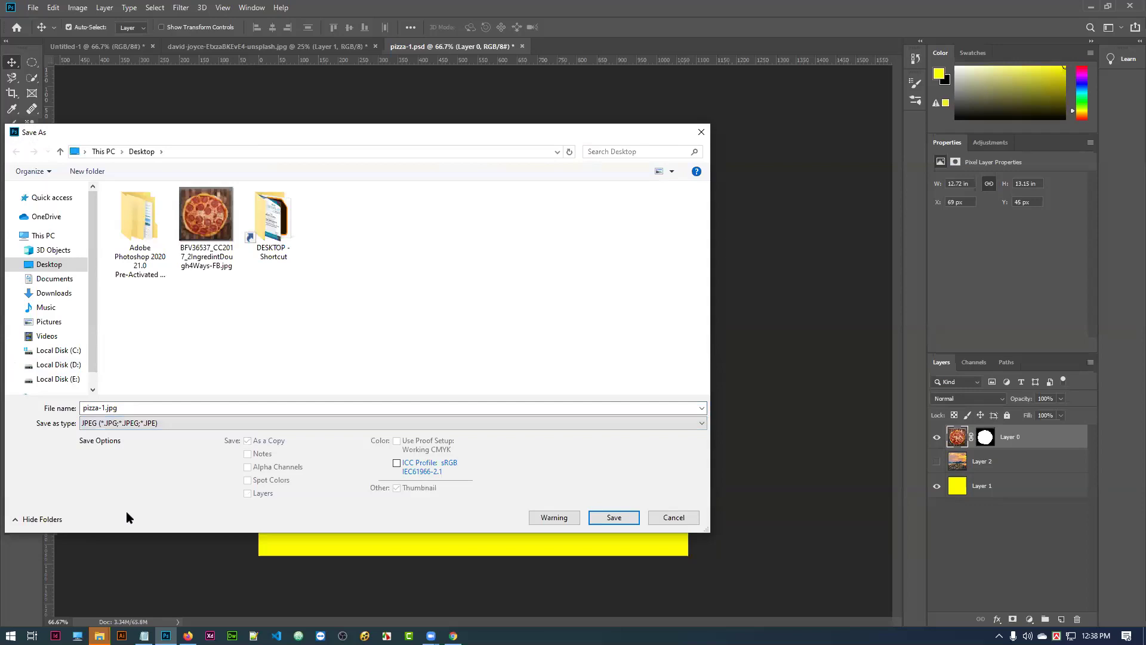
pyautogui.click(126, 407)
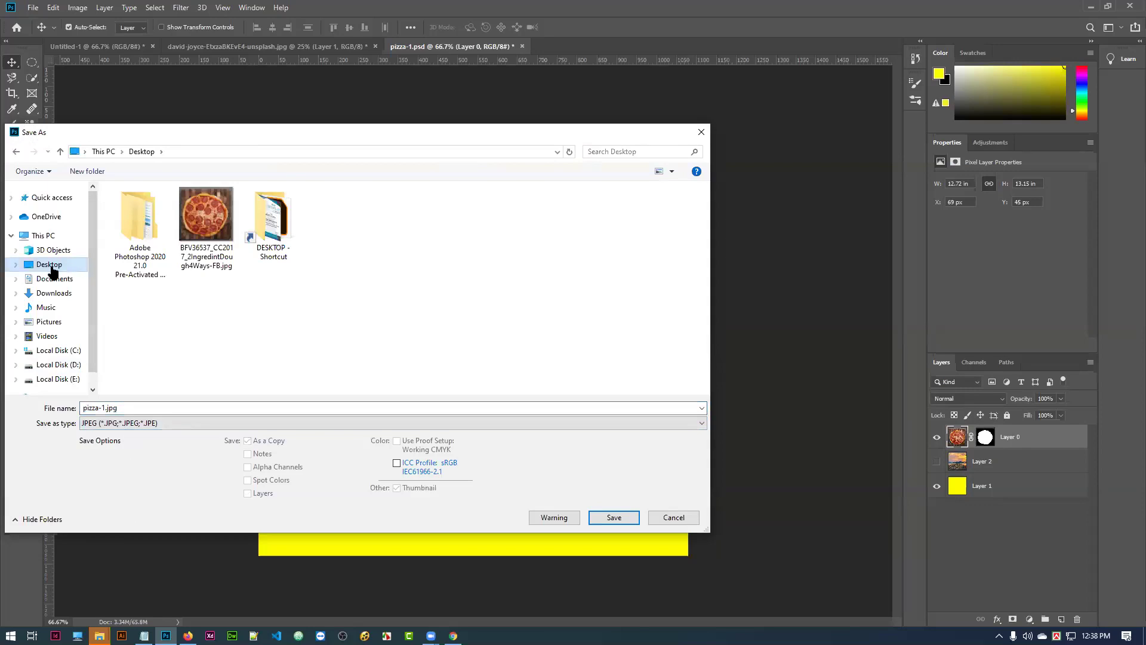
pyautogui.click(614, 518)
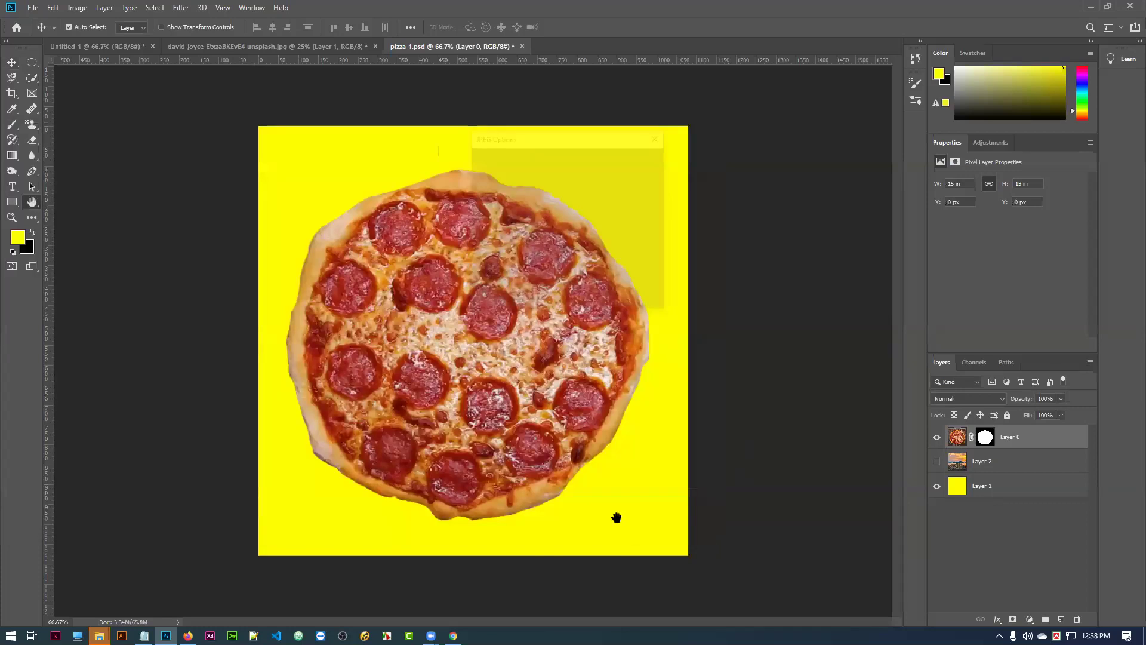
pyautogui.click(637, 160)
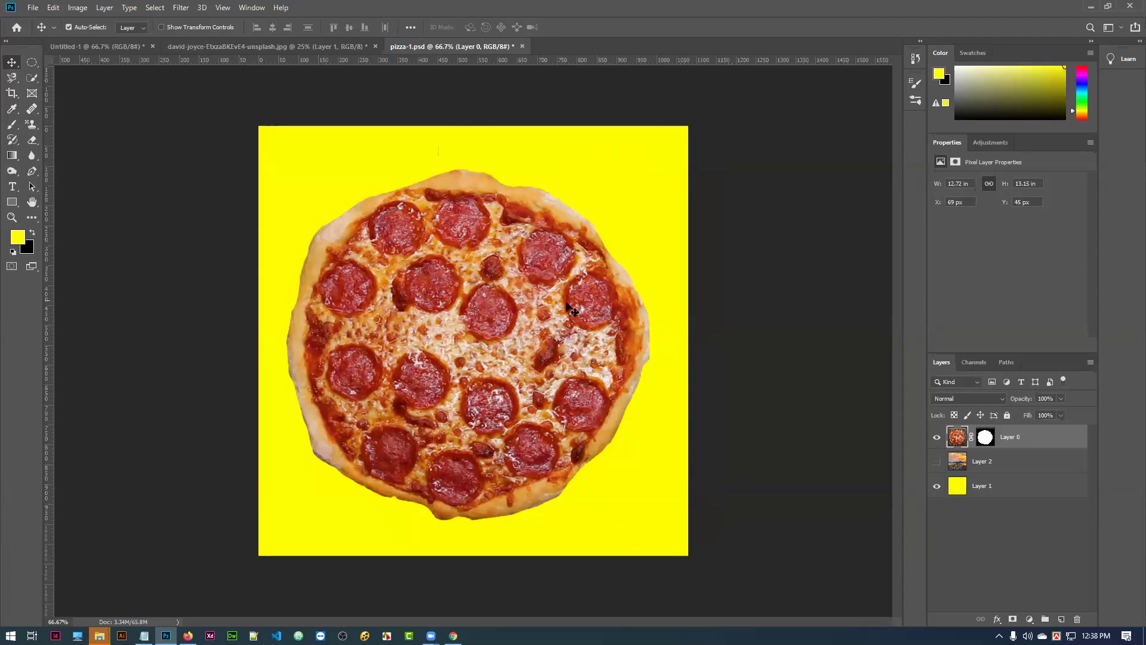
# Minimize the open windows and check the saved pizza PSD, PNG and JPEG files on the desktop
pyautogui.click(1090, 7)
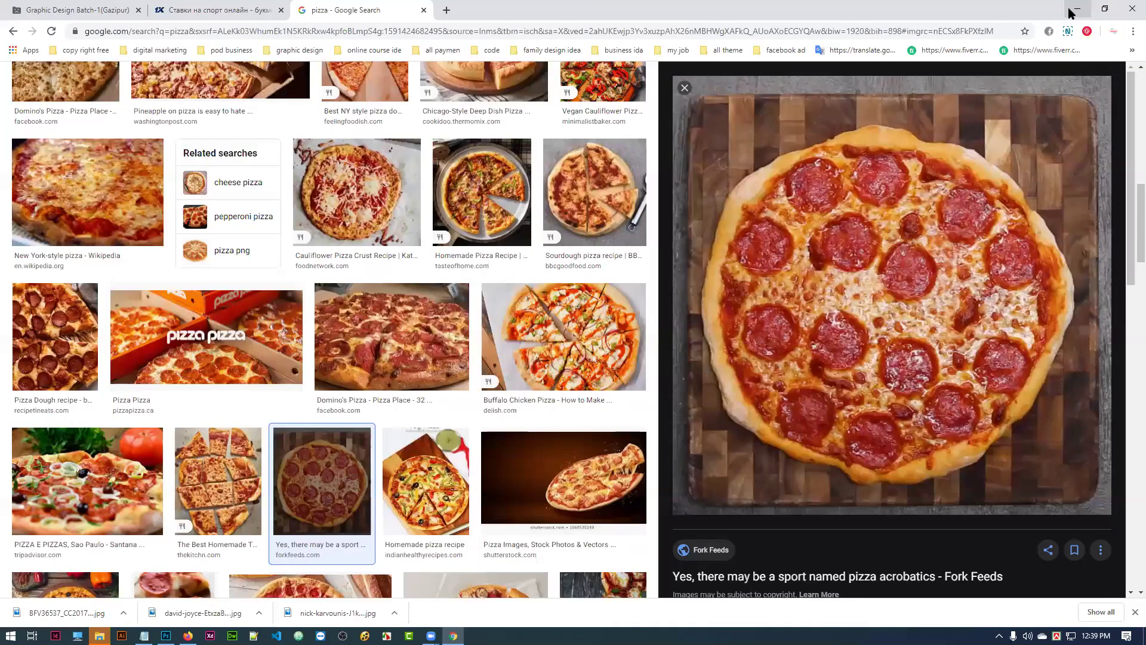
pyautogui.click(1075, 12)
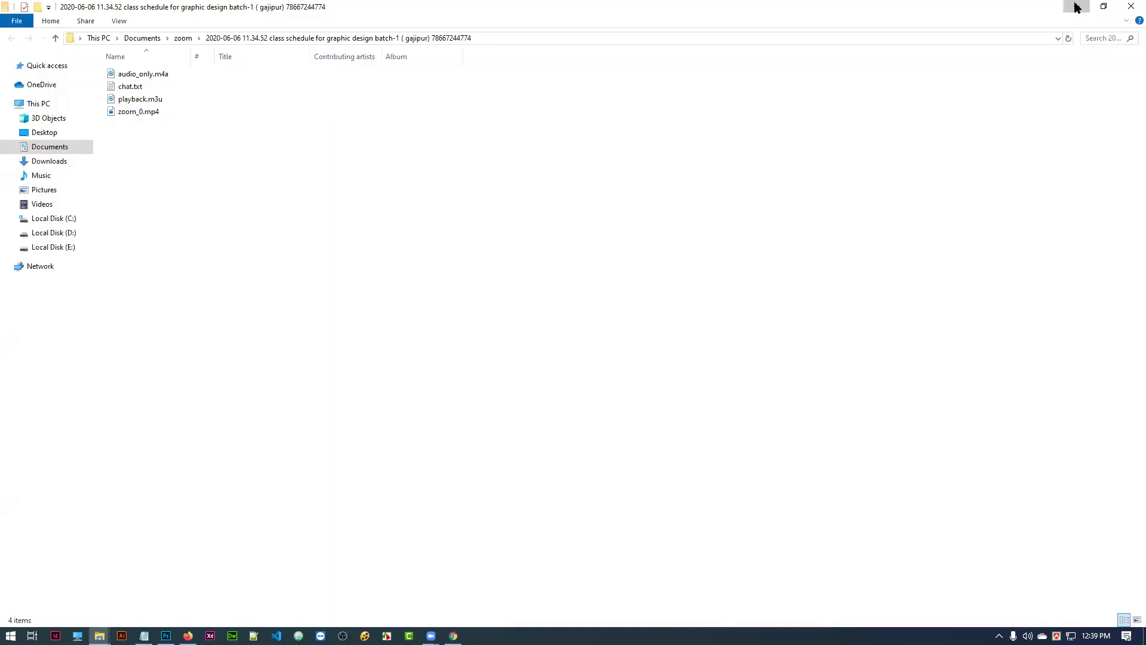
pyautogui.click(1075, 7)
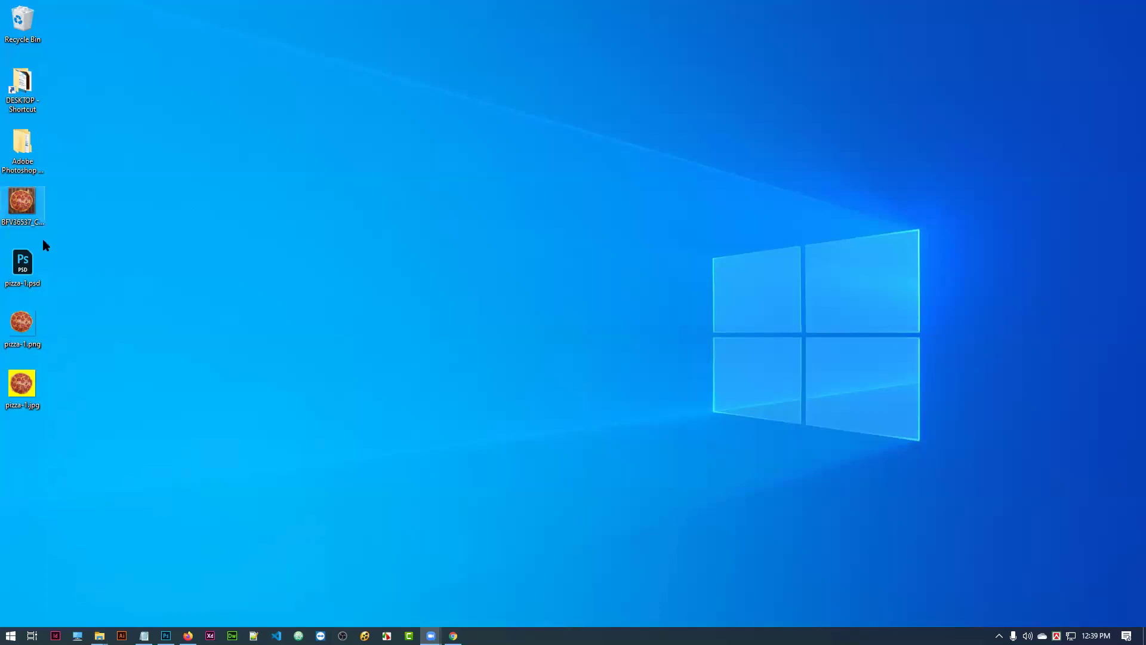
pyautogui.moveTo(24, 321)
pyautogui.mouseDown()
pyautogui.moveTo(102, 312)
pyautogui.moveTo(25, 323)
pyautogui.mouseUp()
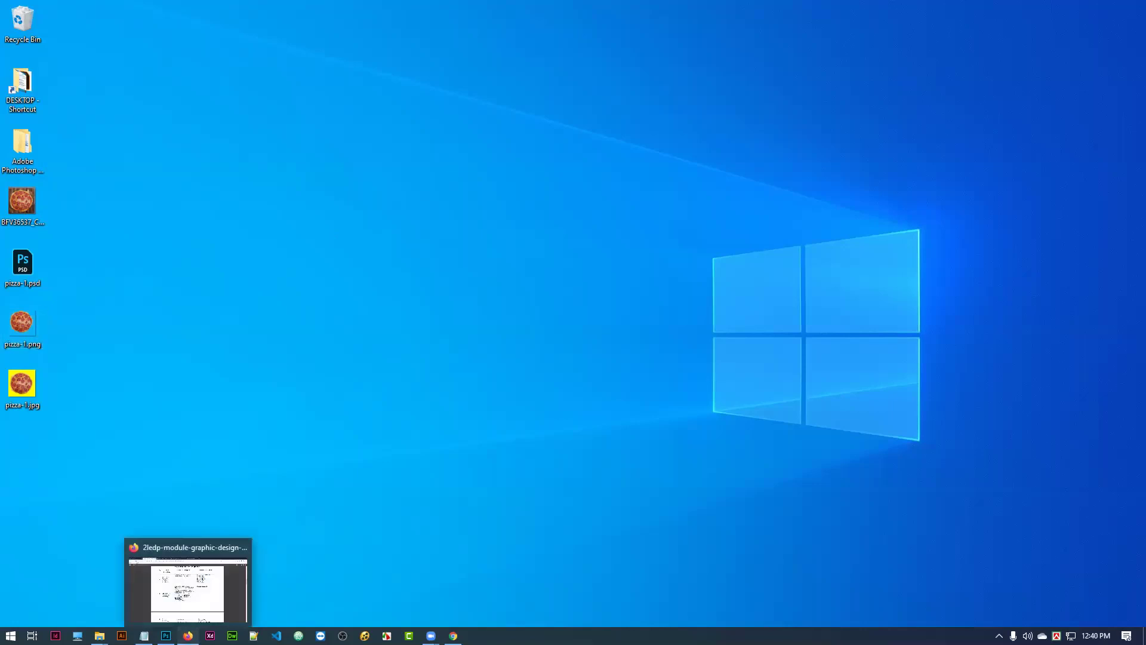
# Review the day 2 layer and mask topics in the course PDF in Firefox, and return to Photoshop
pyautogui.click(188, 635)
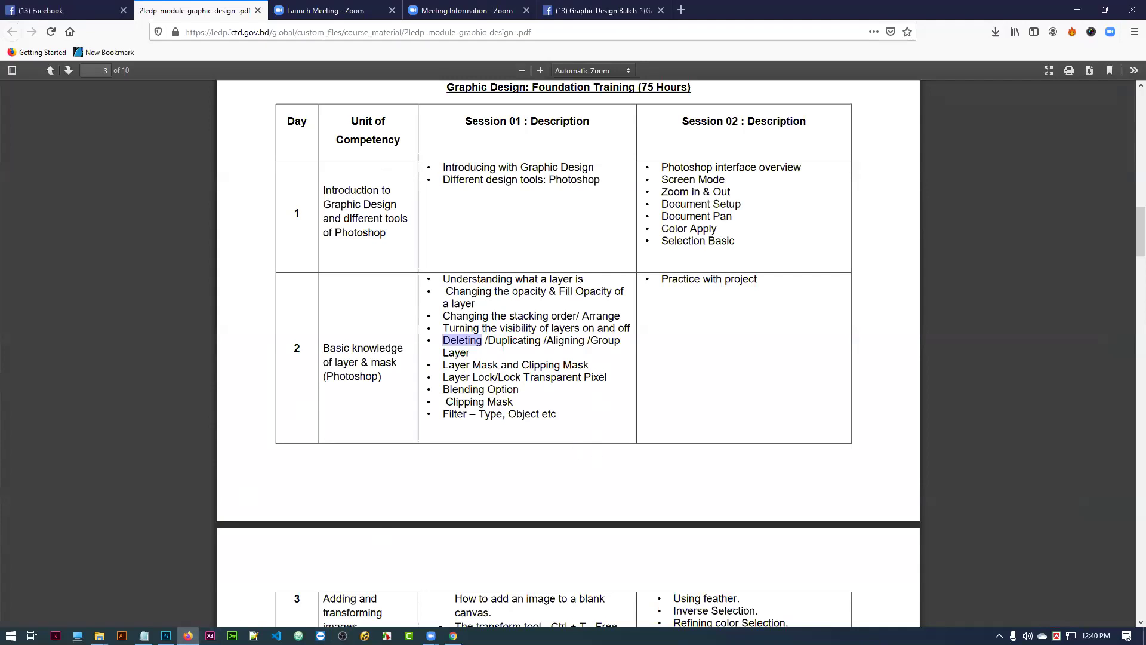
pyautogui.moveTo(166, 635)
pyautogui.click(167, 574)
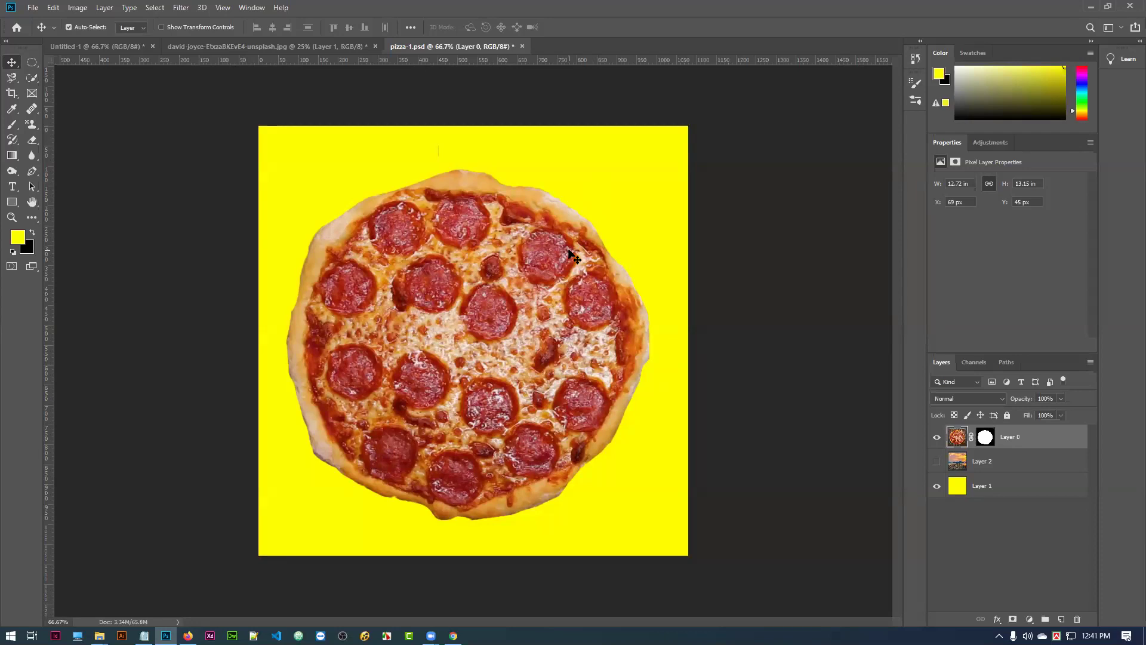
# Close the pizza-1.psd document
pyautogui.click(521, 49)
pyautogui.click(569, 237)
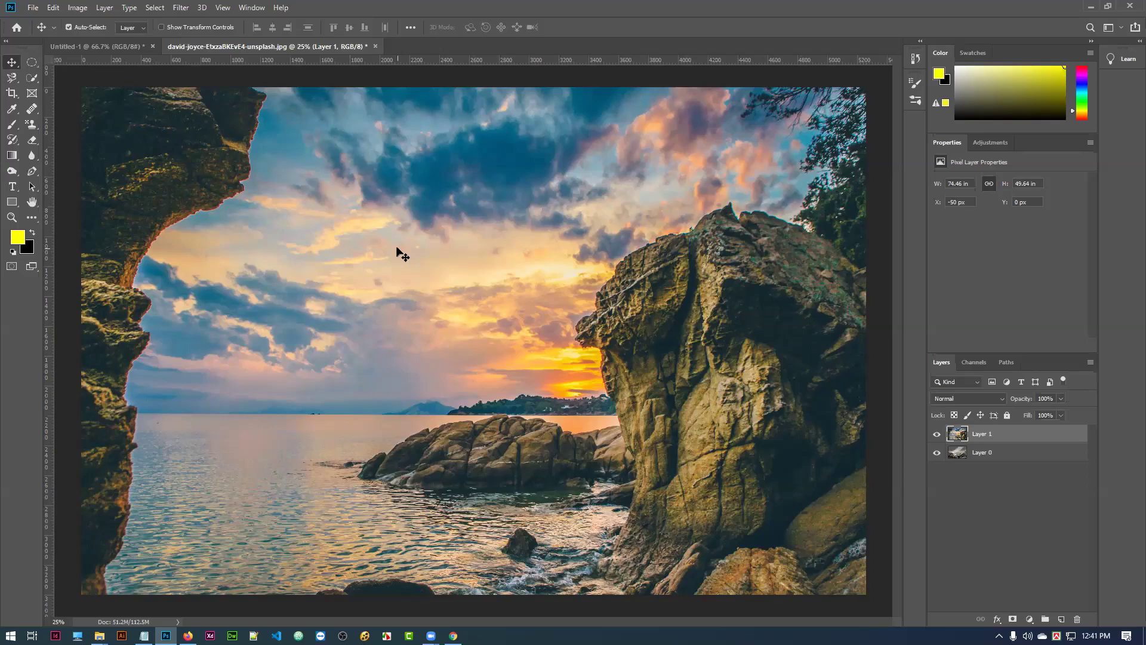
# Align the sunset photo with the canvas at X 0 px and hide both photo layers
pyautogui.moveTo(803, 366); pyautogui.dragTo(761, 342)
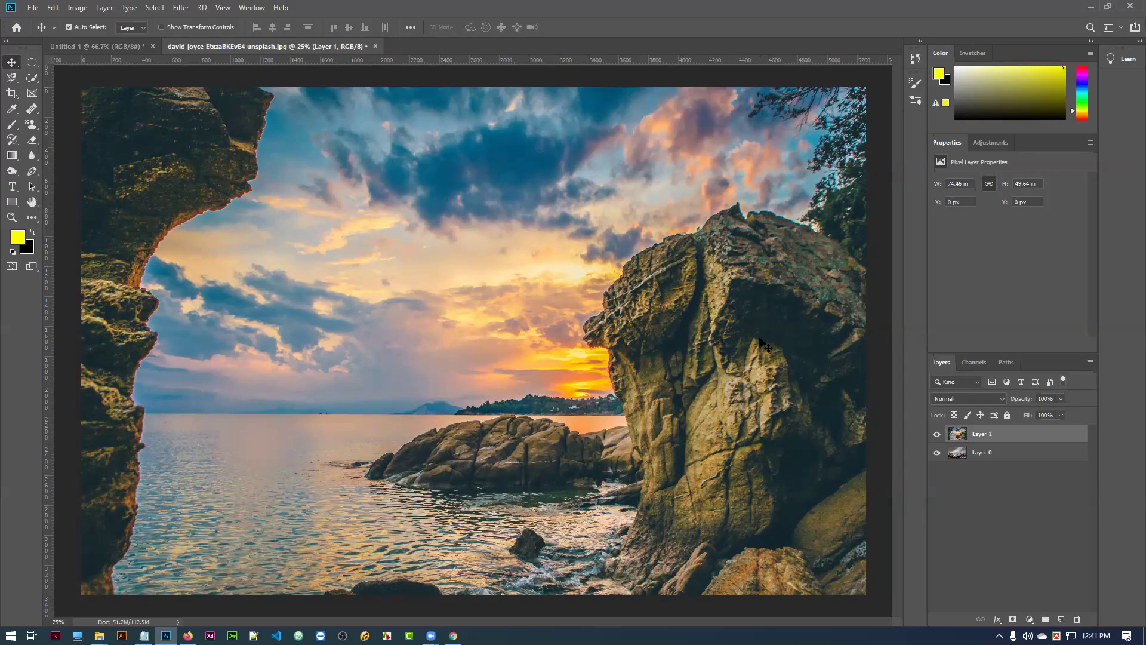
pyautogui.click(938, 434)
pyautogui.click(938, 453)
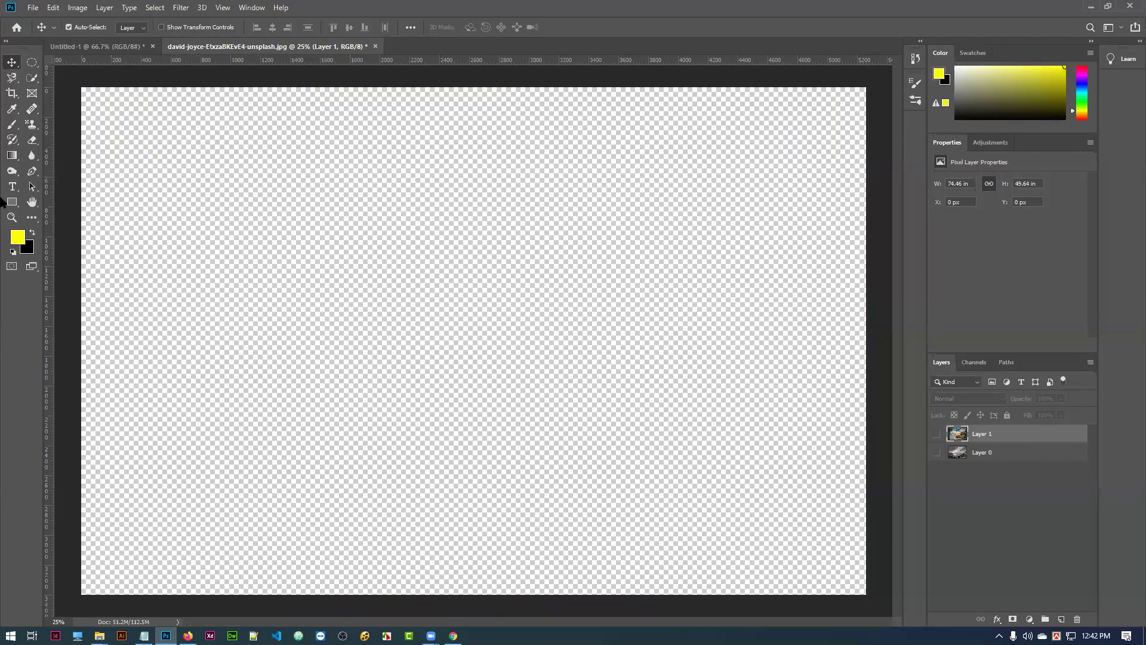
# Draw a black circle about 1272 px wide with the Ellipse Tool and move it to about X 1424, Y 680 px
pyautogui.click(11, 203)
pyautogui.click(12, 204)
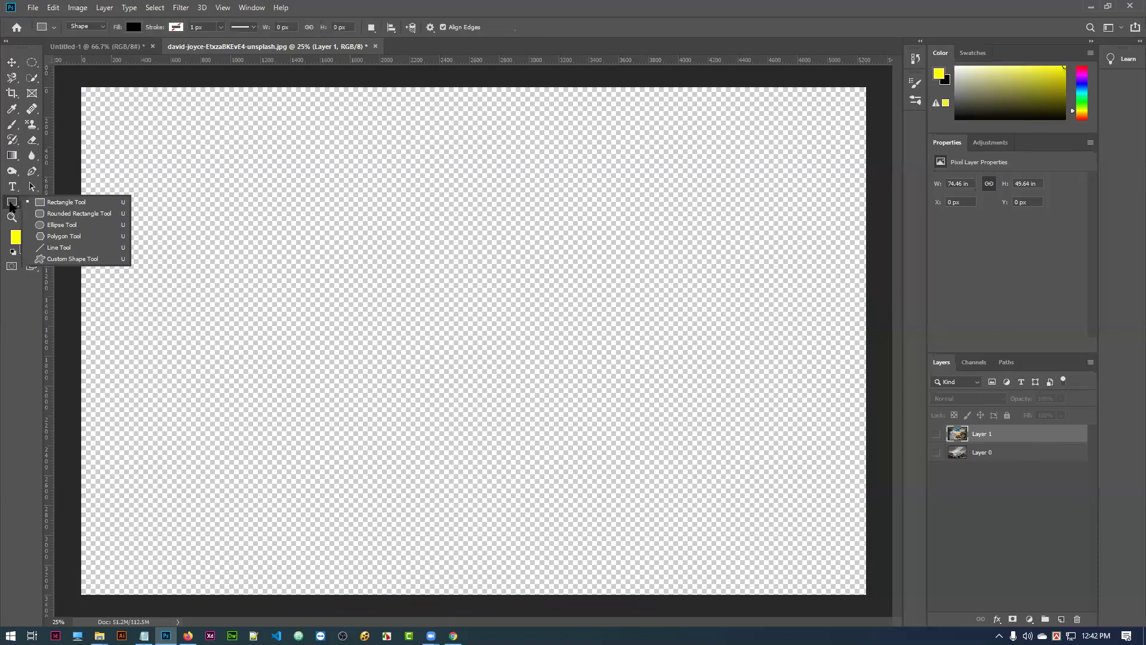
pyautogui.click(49, 227)
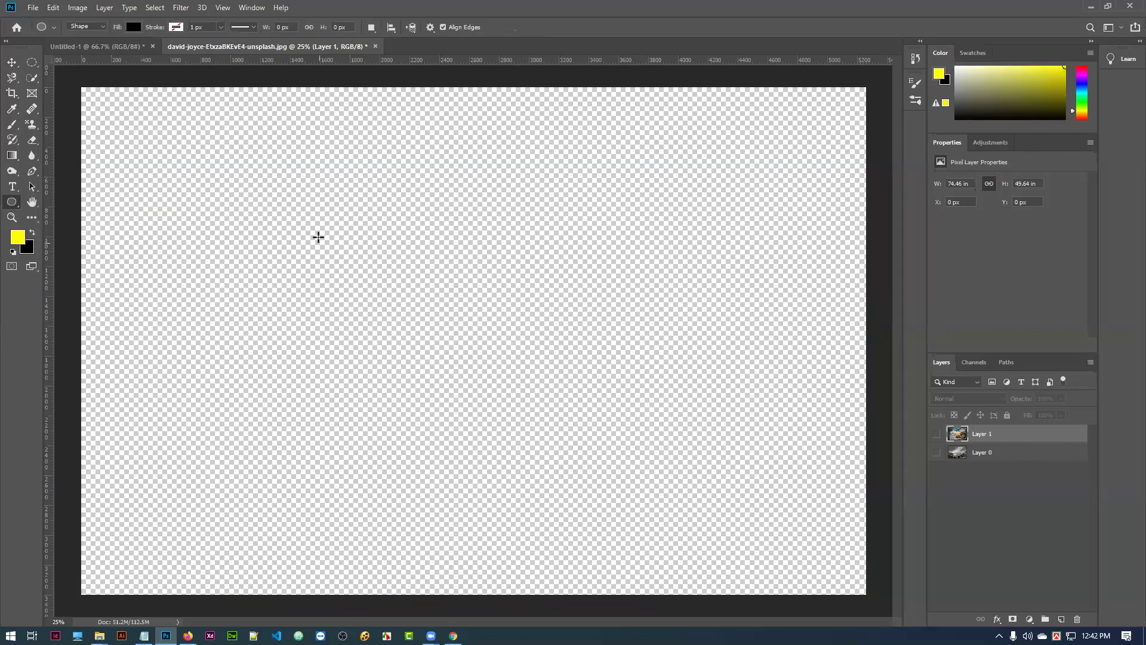
pyautogui.moveTo(321, 226); pyautogui.dragTo(421, 337)
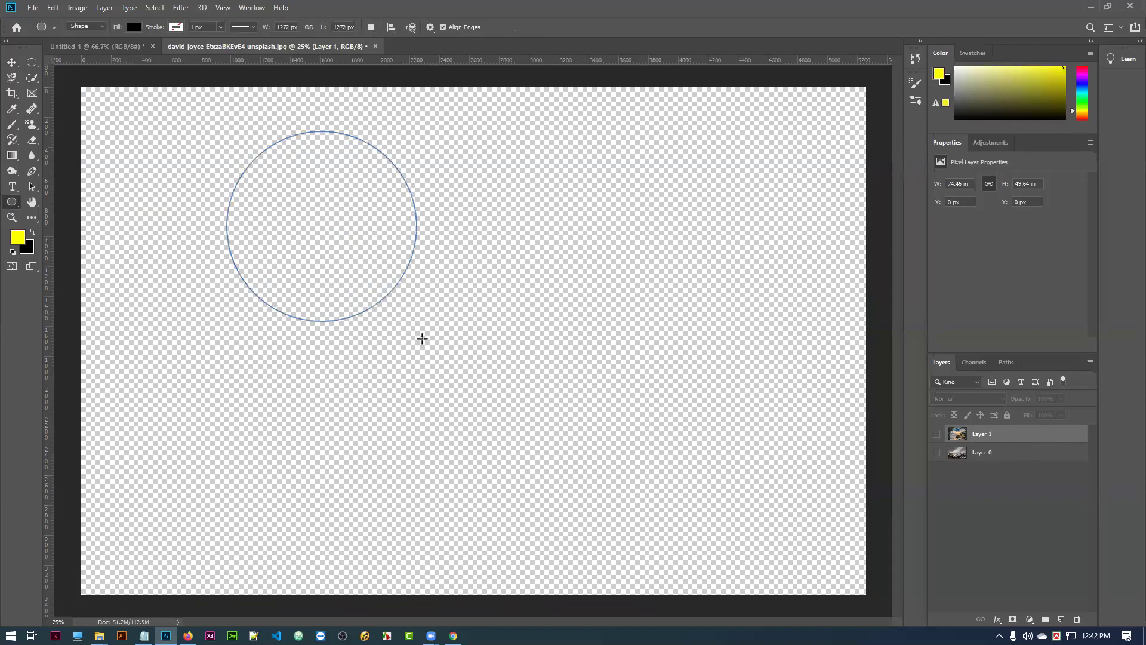
pyautogui.click(12, 62)
pyautogui.moveTo(341, 173); pyautogui.dragTo(409, 230)
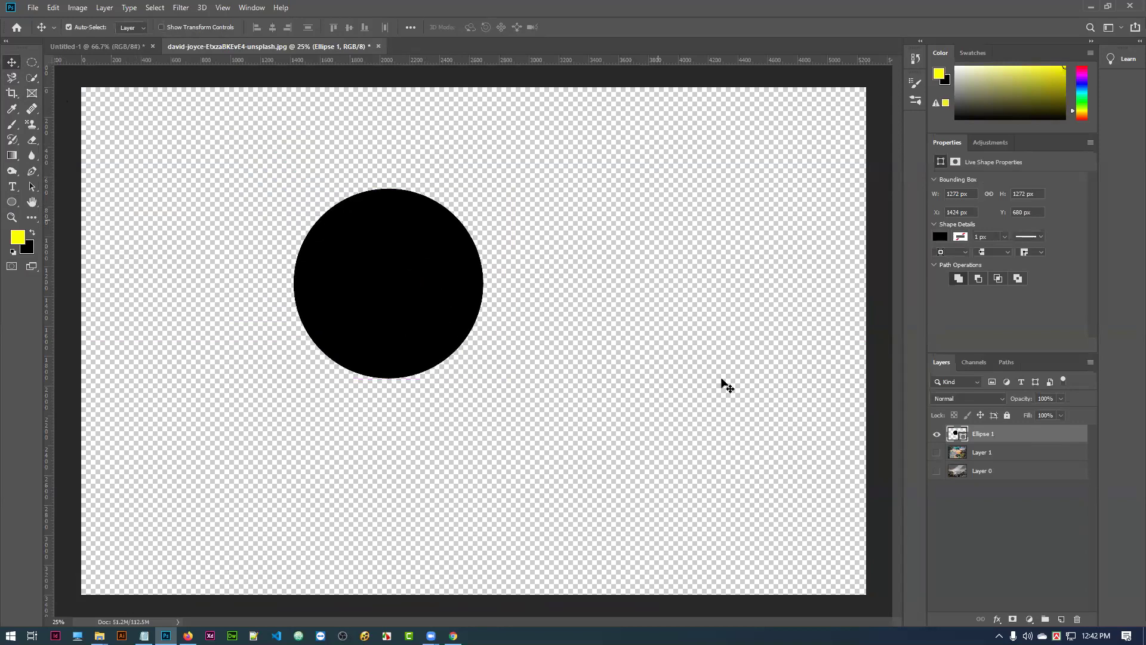
# Show the sunset layer, move the circle to about X 1620, Y 944 px and shift the photo slightly up and left
pyautogui.click(938, 455)
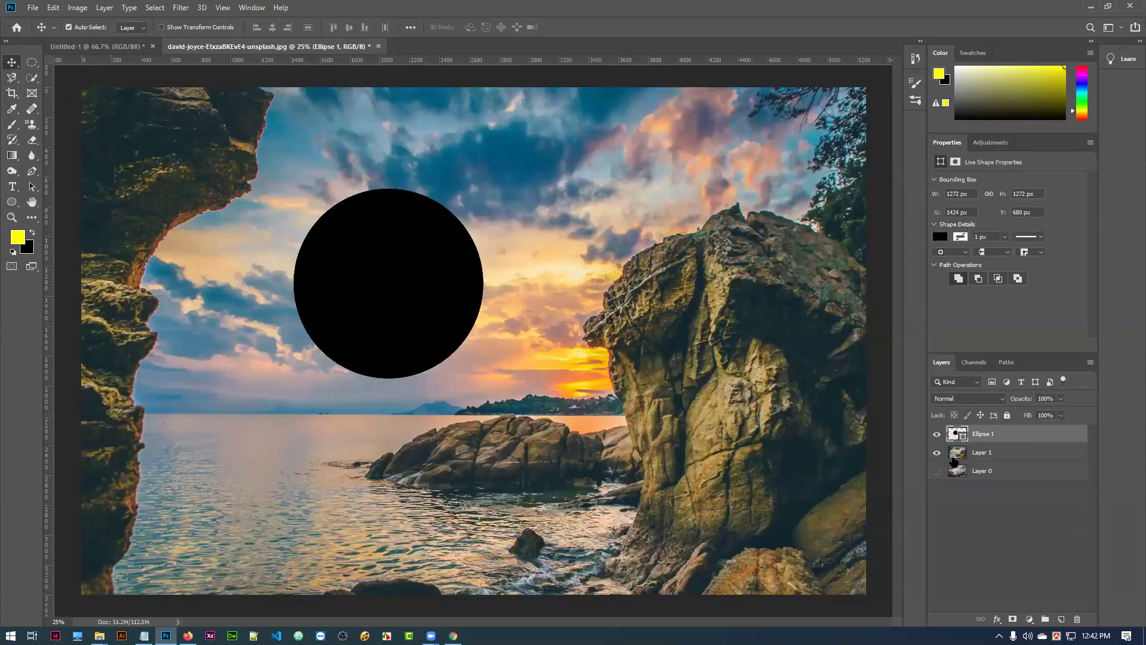
pyautogui.moveTo(376, 250); pyautogui.dragTo(376, 280)
pyautogui.moveTo(717, 337); pyautogui.dragTo(481, 309)
pyautogui.moveTo(671, 338); pyautogui.dragTo(716, 350)
pyautogui.hotkey('alt', ']')
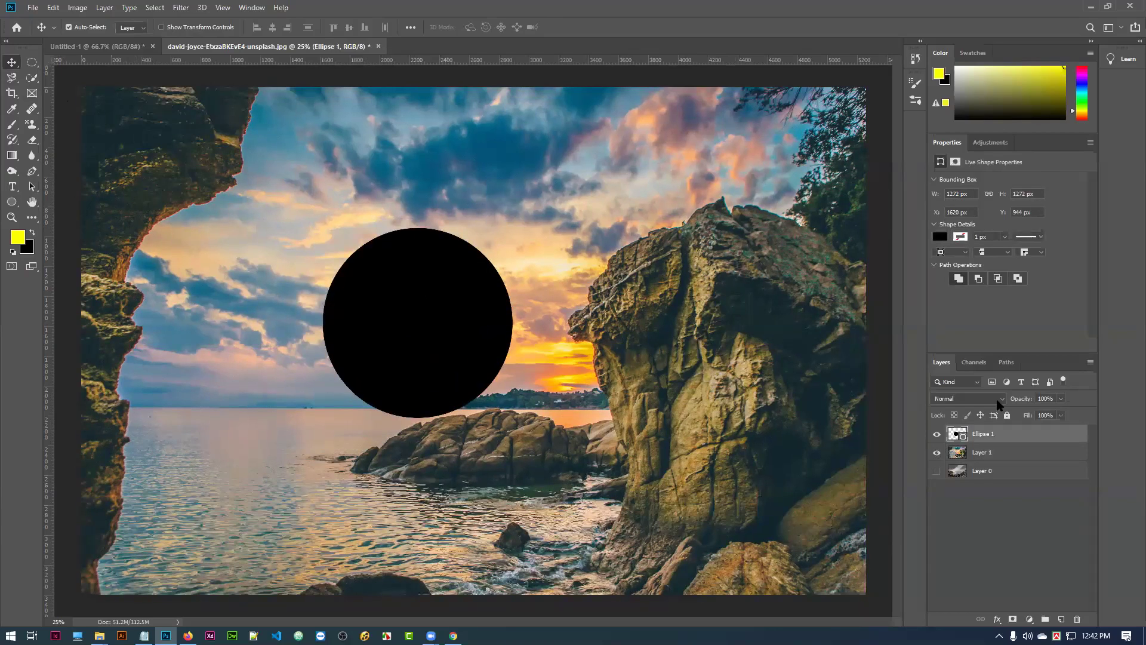
# Stack the sunset layer above the circle layer, compare them by toggling visibility, and shift the photo up to about Y -120 px
pyautogui.click(1015, 456)
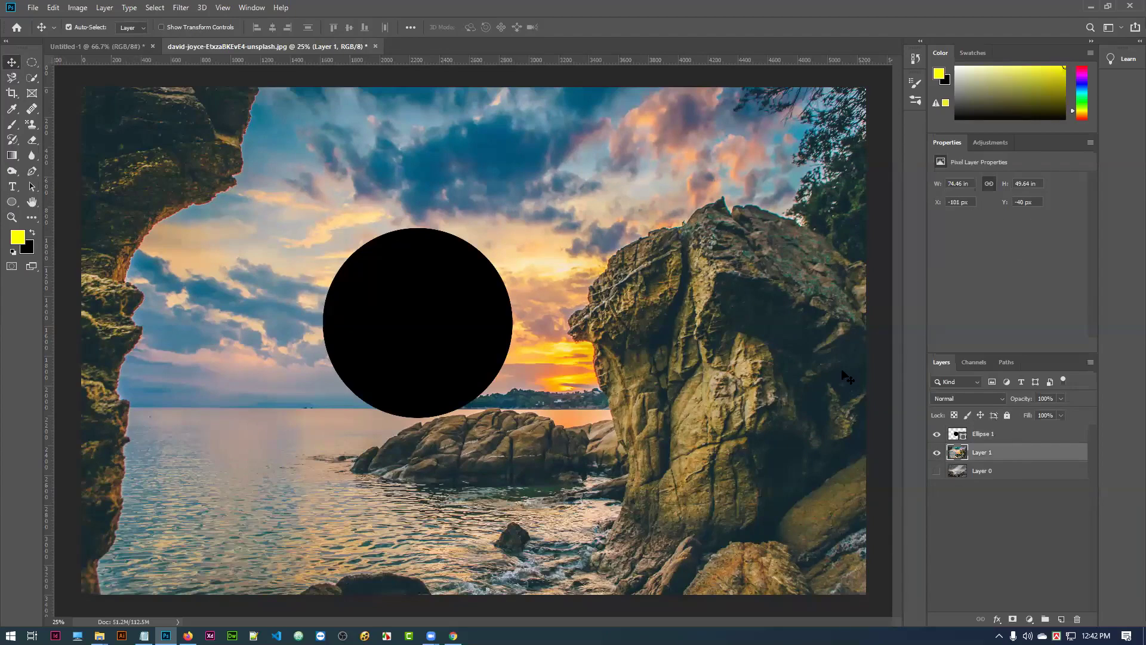
pyautogui.moveTo(1019, 458); pyautogui.dragTo(1013, 435)
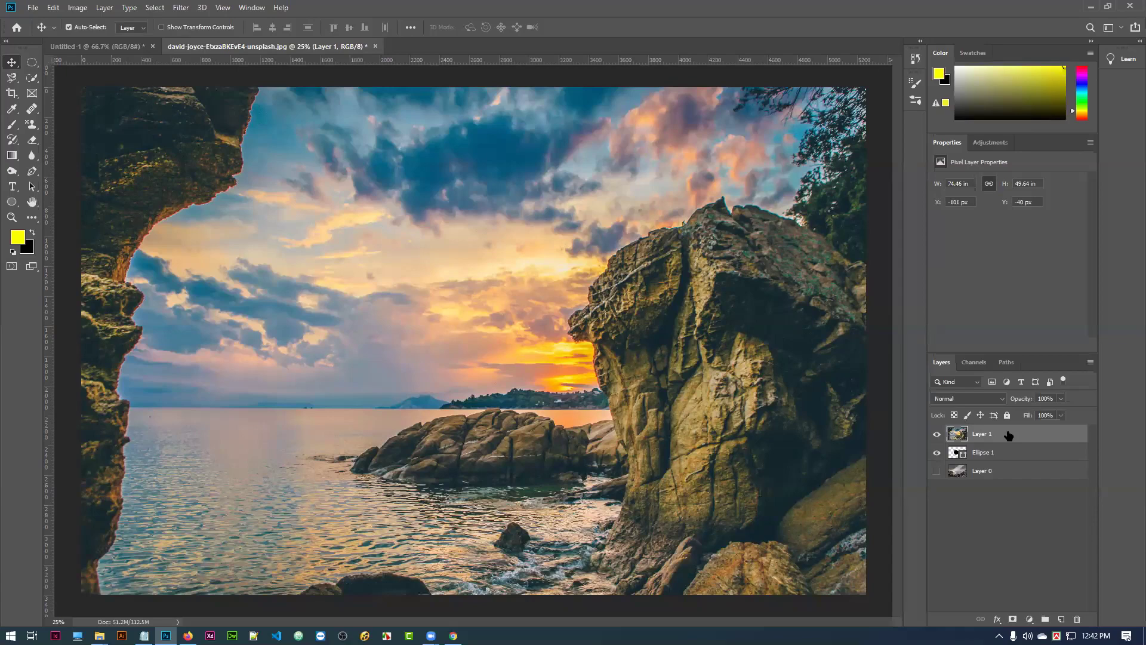
pyautogui.click(937, 454)
pyautogui.click(937, 434)
pyautogui.click(937, 452)
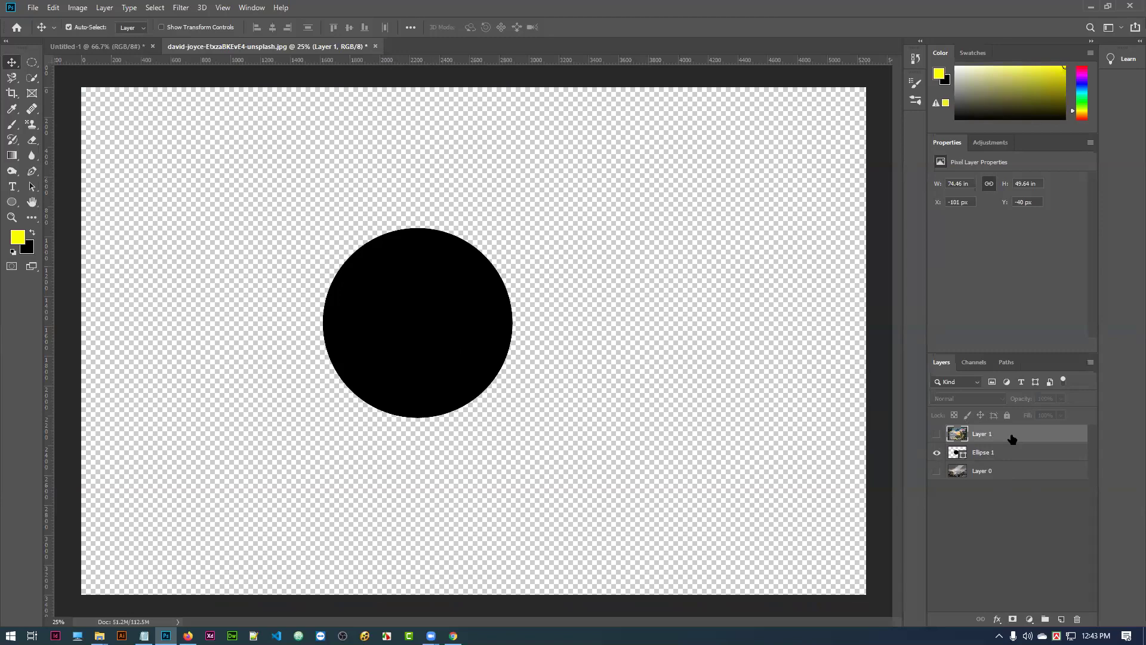
pyautogui.moveTo(1012, 439)
pyautogui.mouseDown()
pyautogui.moveTo(1042, 432)
pyautogui.moveTo(1040, 459)
pyautogui.moveTo(1024, 434)
pyautogui.mouseUp()
pyautogui.click(937, 434)
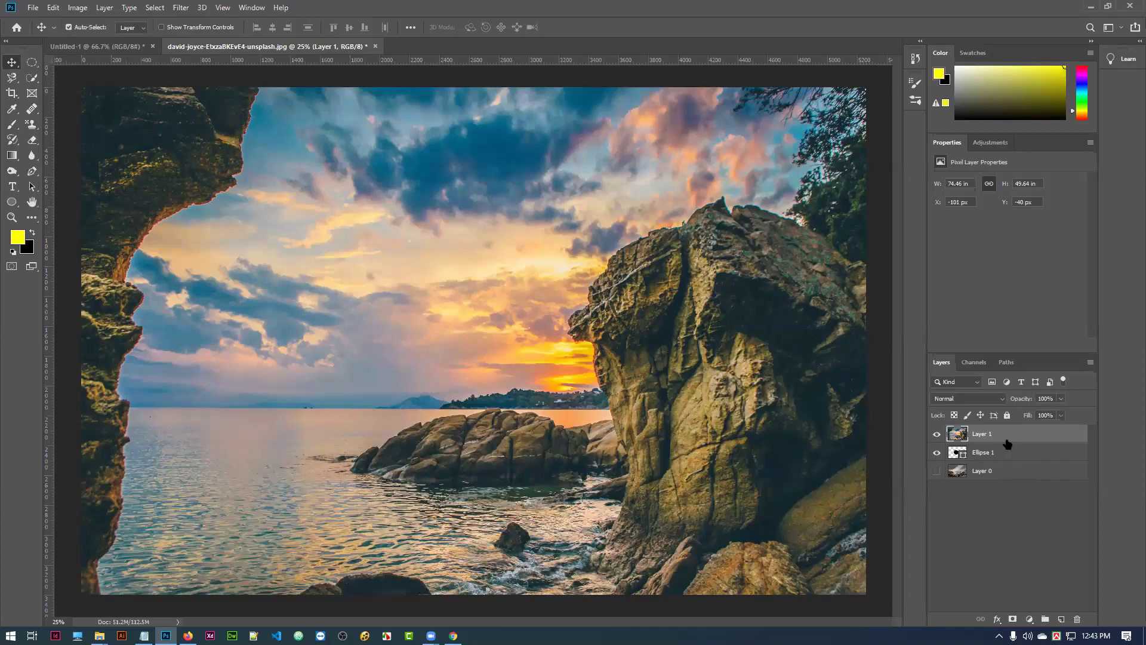
pyautogui.moveTo(593, 320)
pyautogui.mouseDown()
pyautogui.moveTo(615, 281)
pyautogui.moveTo(585, 309)
pyautogui.mouseUp()
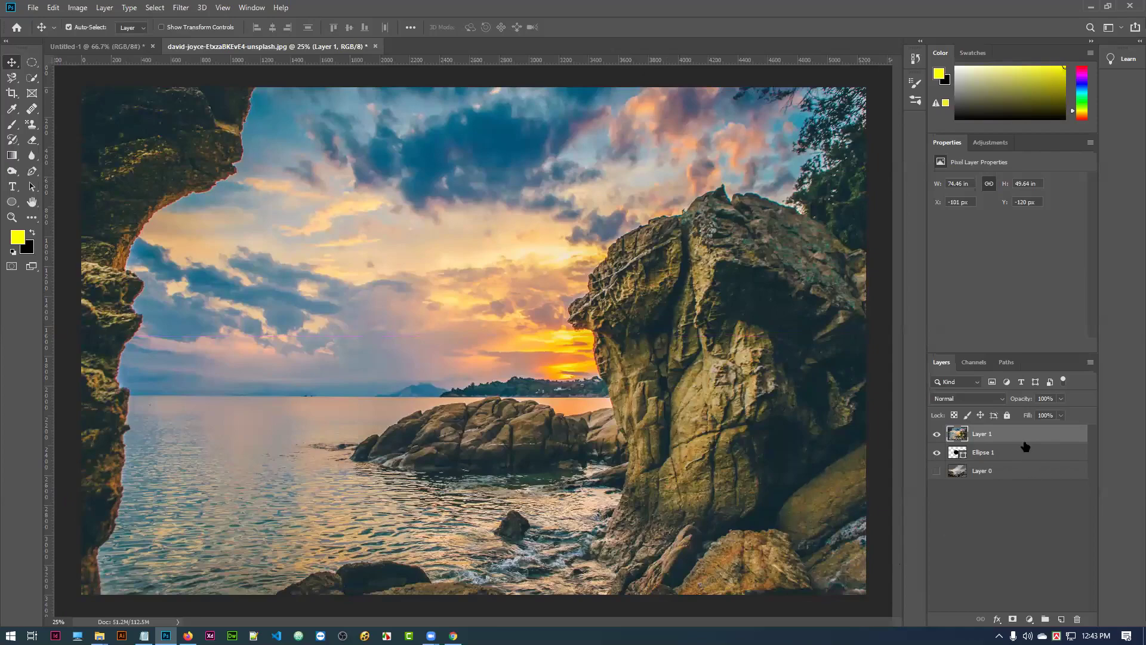
# Try to create a clipping mask with both the sunset and circle layers selected, and undo it
pyautogui.click(1009, 451)
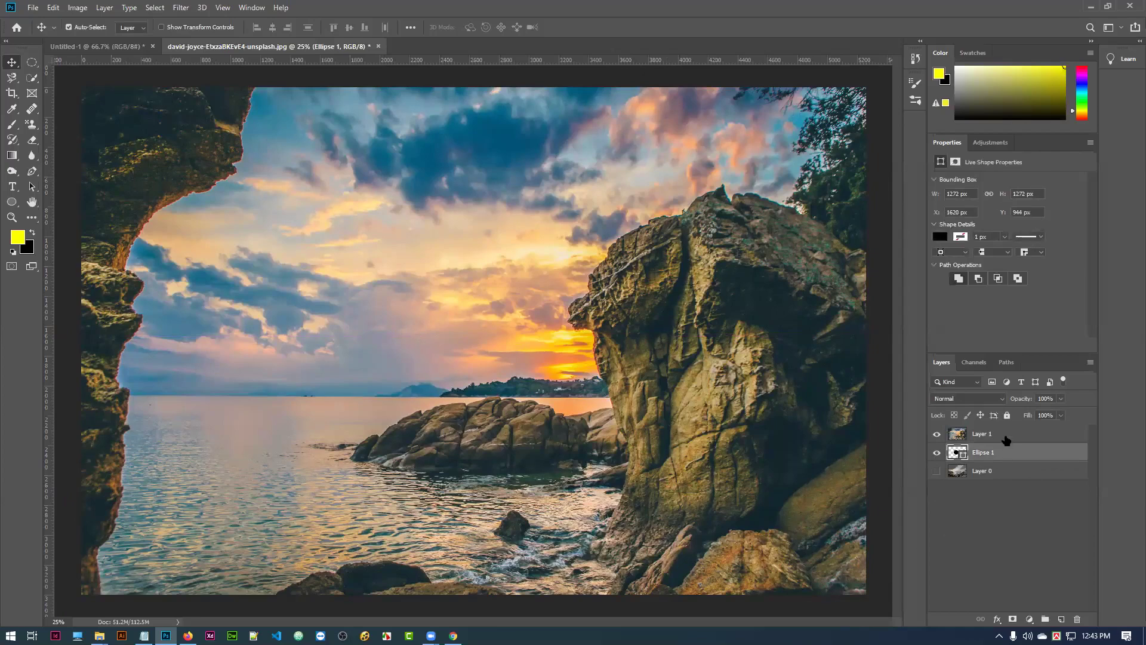
pyautogui.click(1006, 436)
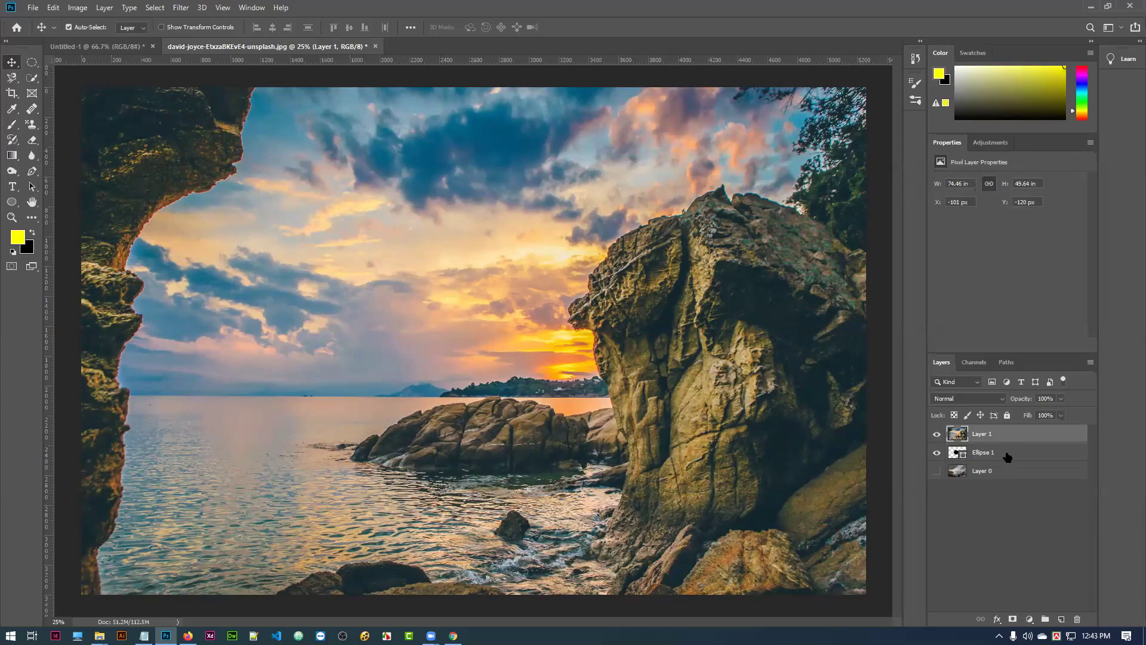
pyautogui.keyDown('shift'); pyautogui.click(1008, 455); pyautogui.keyUp('shift')
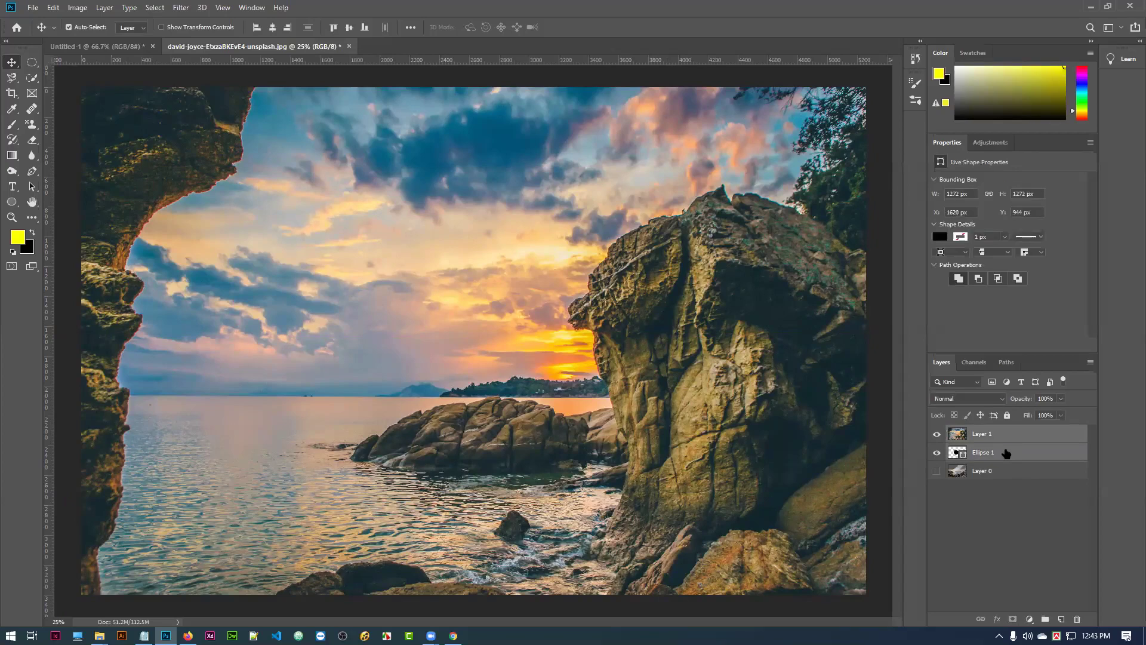
pyautogui.rightClick(1008, 453)
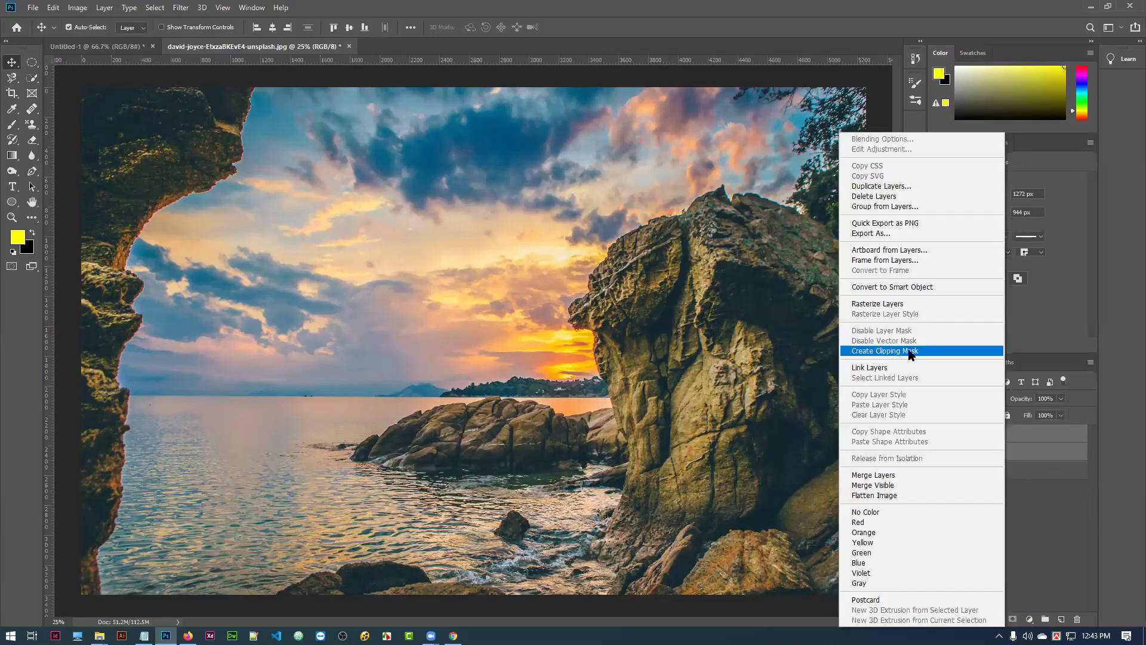
pyautogui.click(893, 354)
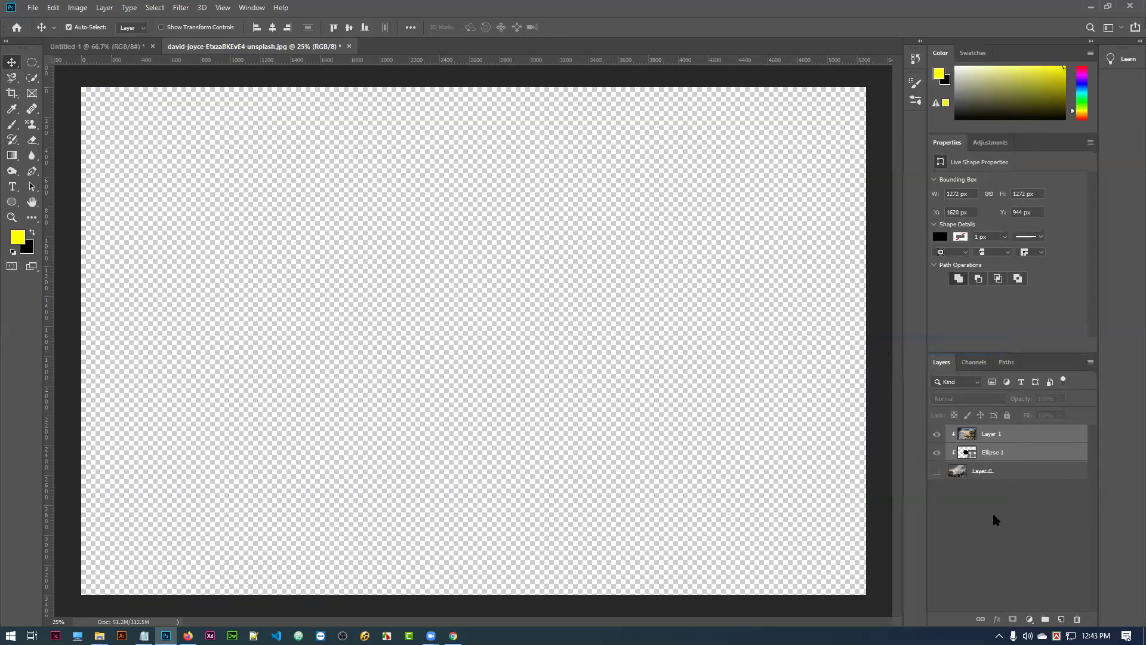
pyautogui.hotkey('ctrl', 'z')
pyautogui.click(987, 536)
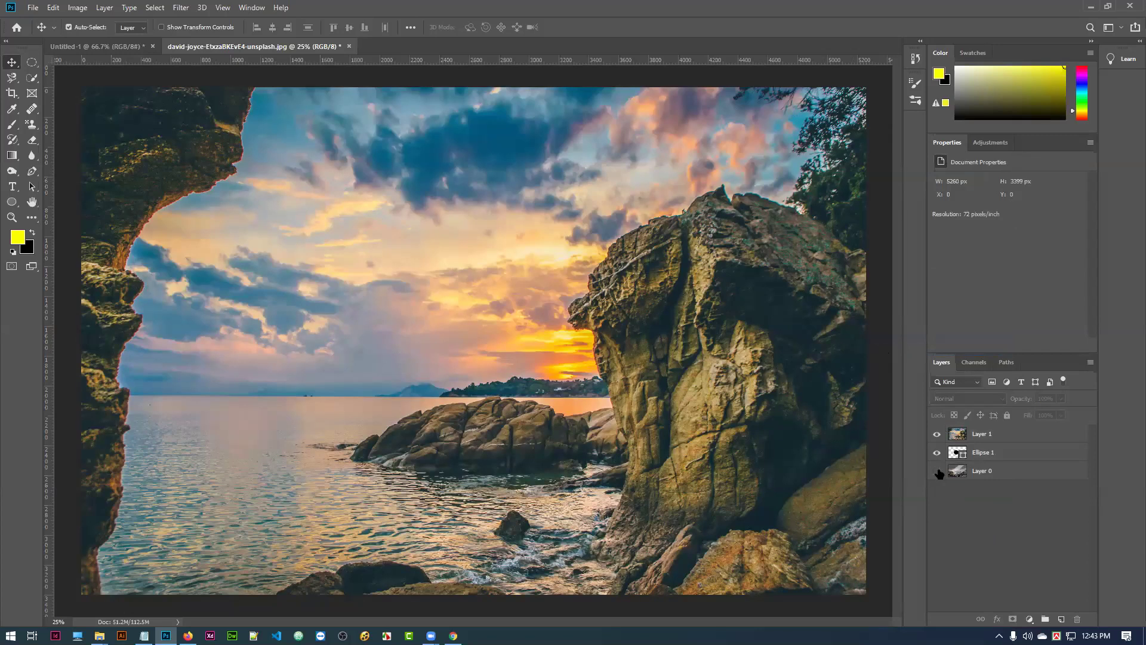
# Create a clipping mask from the sunset layer alone onto the circle layer, keeping the circle shown and Layer 0 hidden
pyautogui.click(937, 453)
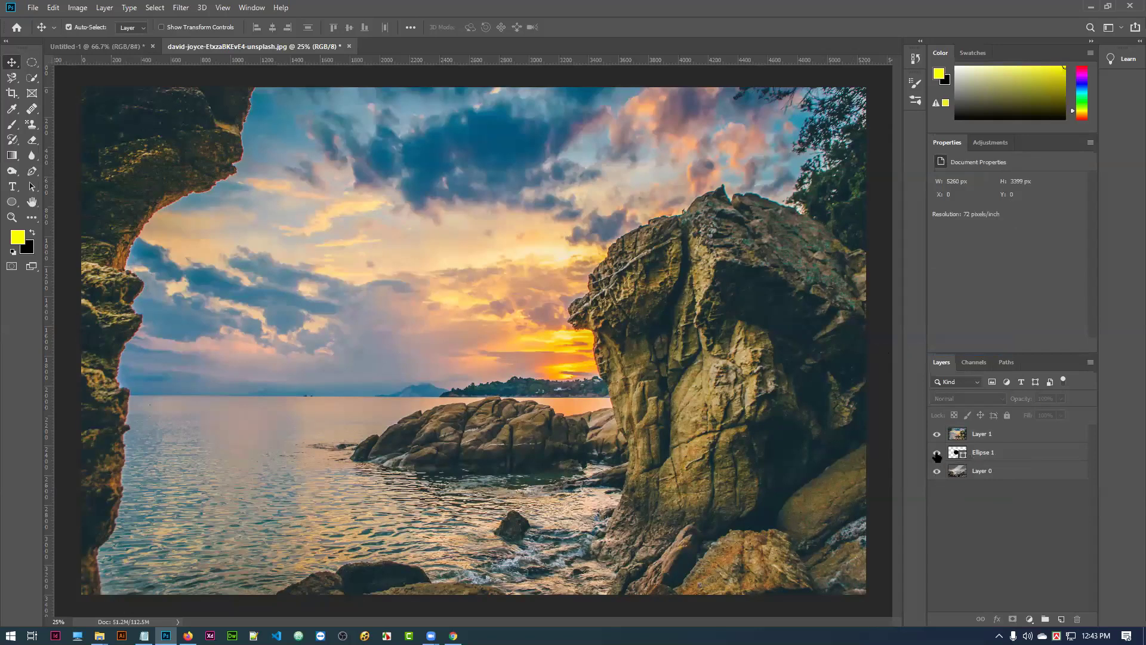
pyautogui.click(1014, 439)
pyautogui.rightClick(1009, 440)
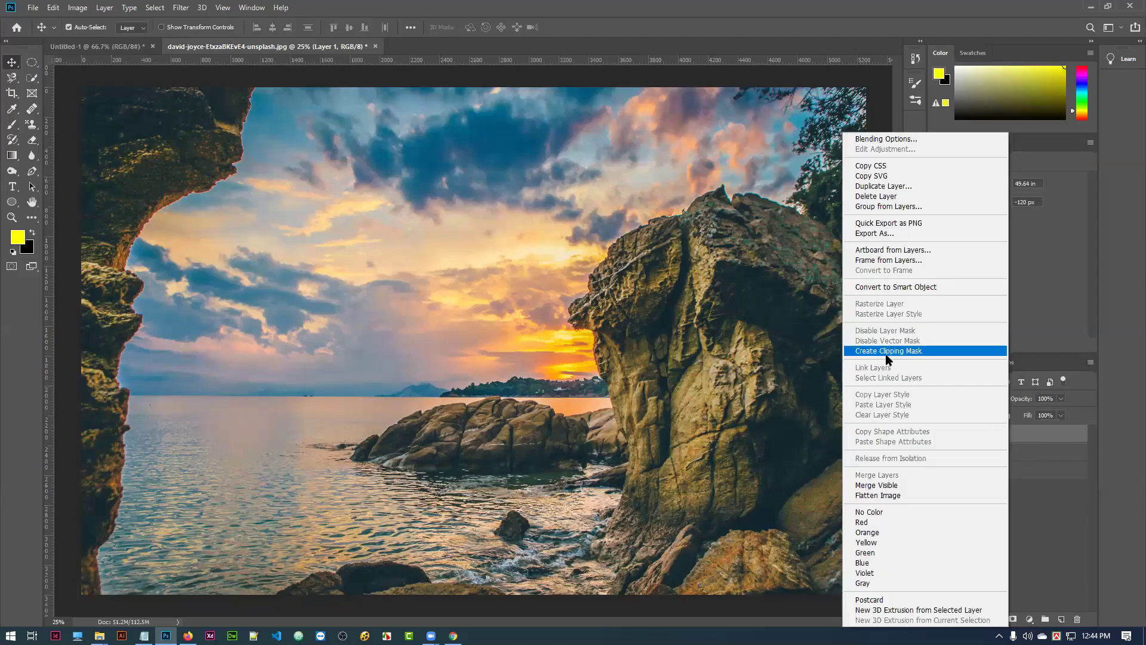
pyautogui.click(890, 352)
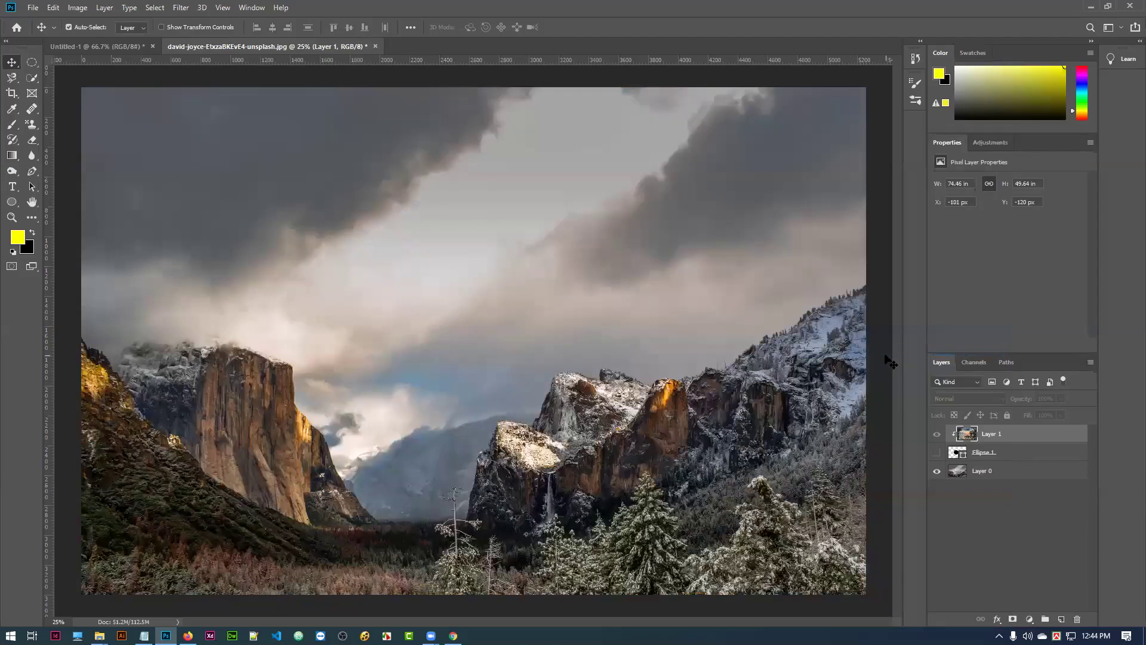
pyautogui.click(937, 471)
pyautogui.click(937, 453)
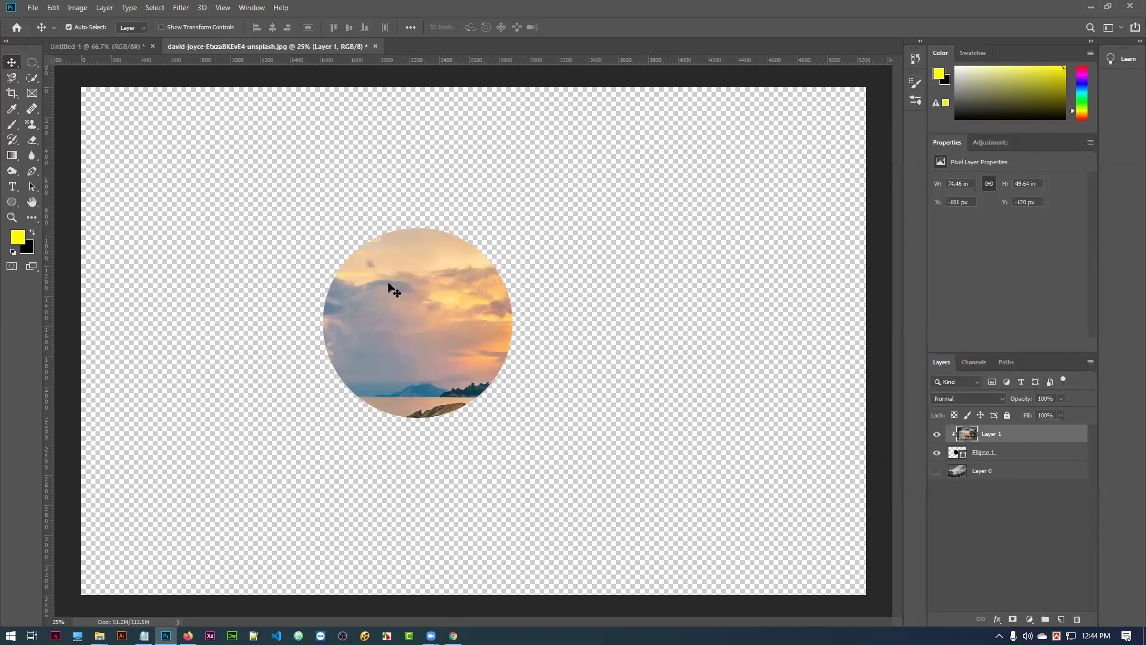
# Reposition the clipped sunset photo inside the circle to about X -361, Y -934 px
pyautogui.moveTo(412, 323); pyautogui.dragTo(446, 338)
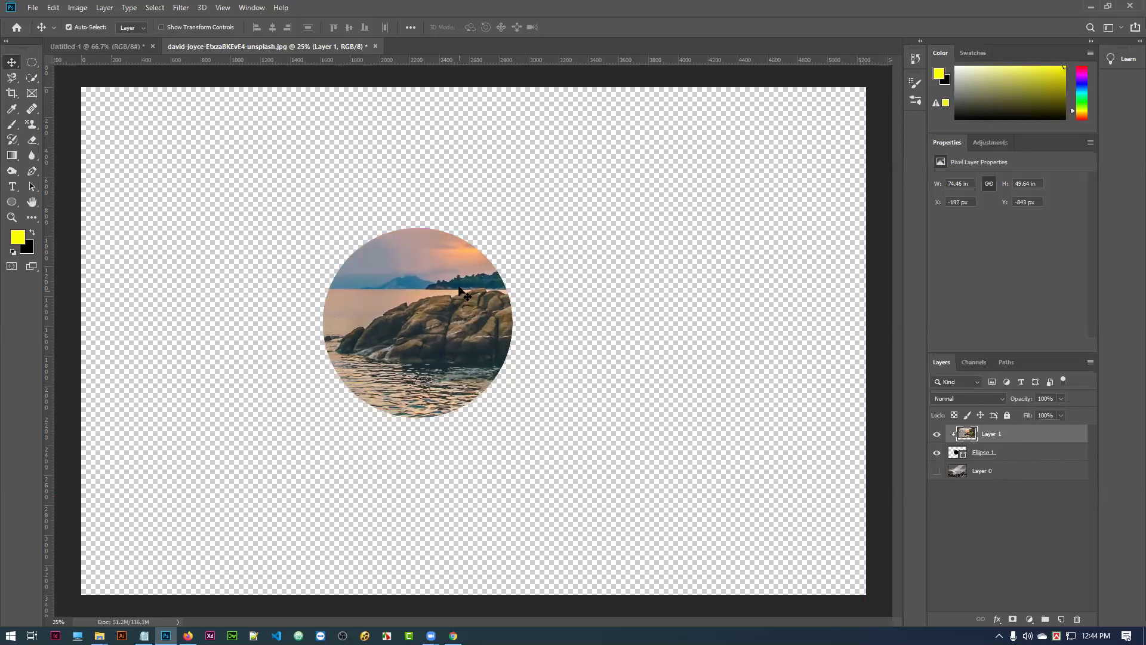
pyautogui.click(957, 454)
pyautogui.moveTo(431, 328); pyautogui.dragTo(392, 310)
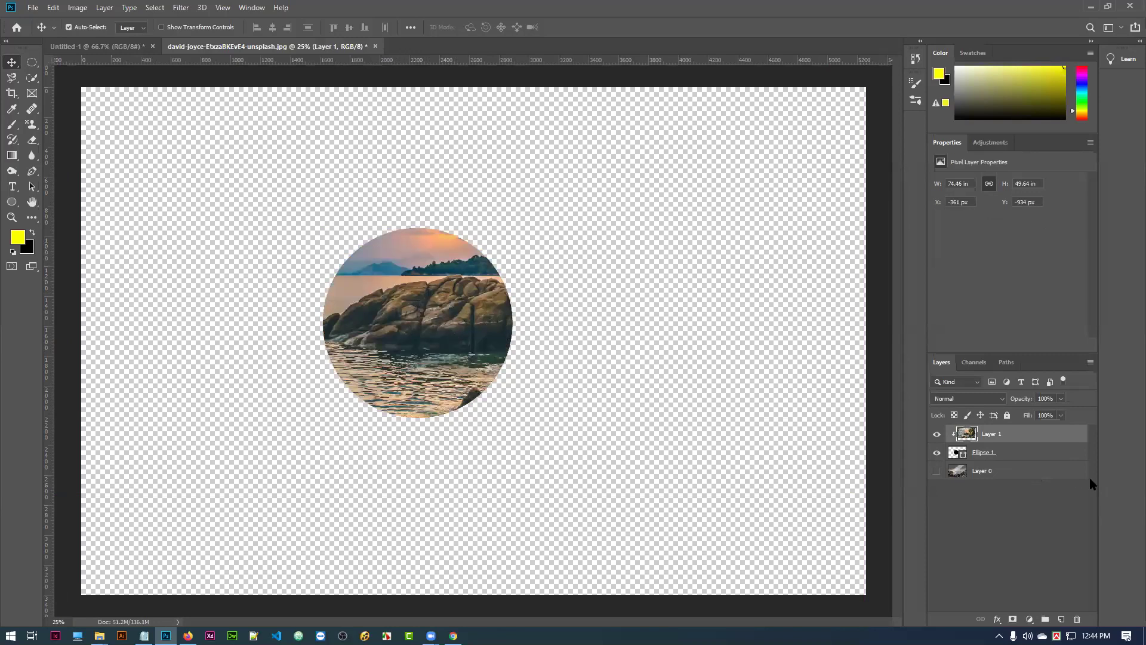
# With Auto-Select off, move the circle layer to about X 2152, Y 544 px, re-enable Auto-Select and reselect the circle layer
pyautogui.click(1042, 457)
pyautogui.click(69, 28)
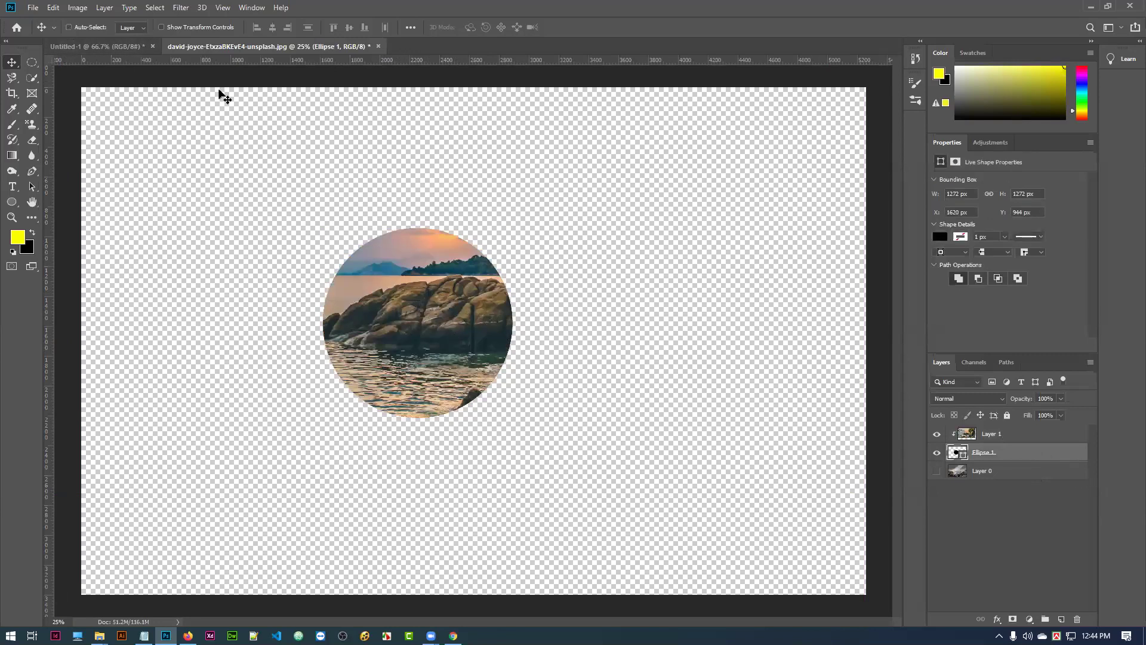
pyautogui.moveTo(502, 262); pyautogui.dragTo(572, 237)
pyautogui.click(68, 27)
pyautogui.click(1013, 523)
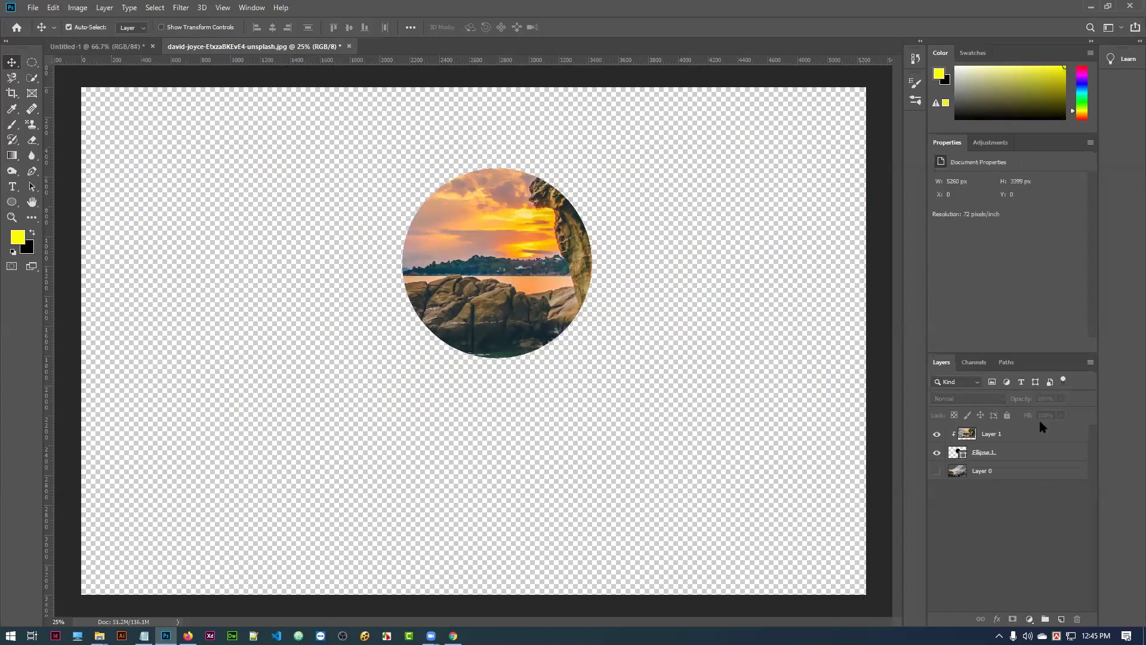
pyautogui.click(1022, 454)
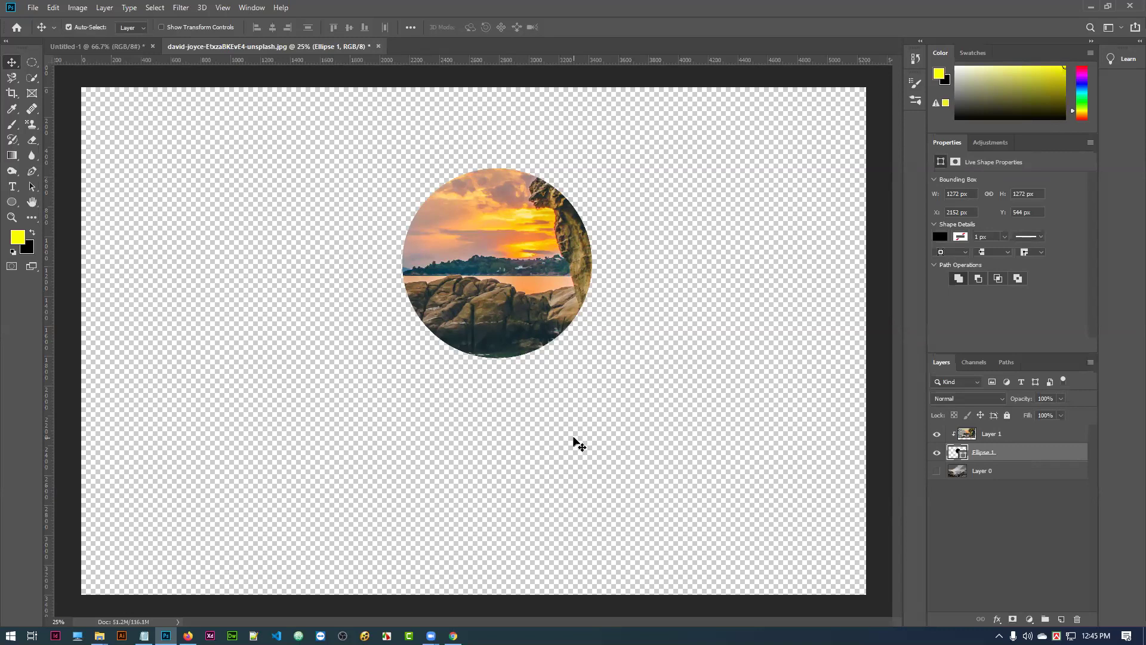
# Move the circle and its clipped sunset together to about X 3276, Y 287 px, and add a first name as 400 pt American Captain text
pyautogui.moveTo(335, 166); pyautogui.dragTo(763, 189)
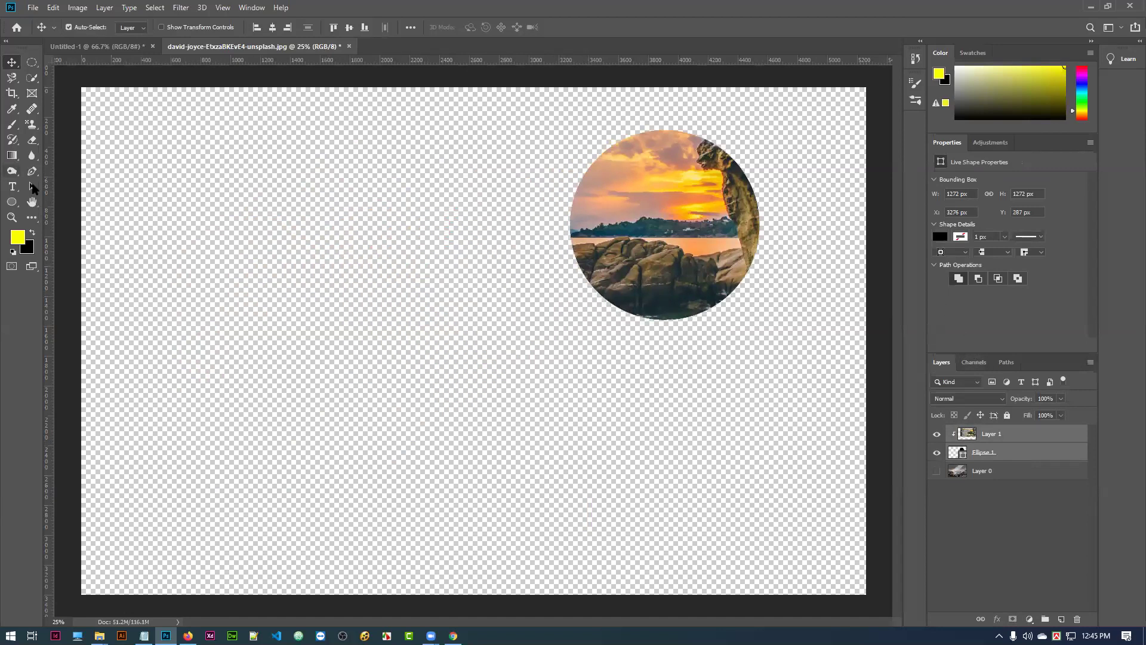
pyautogui.click(12, 187)
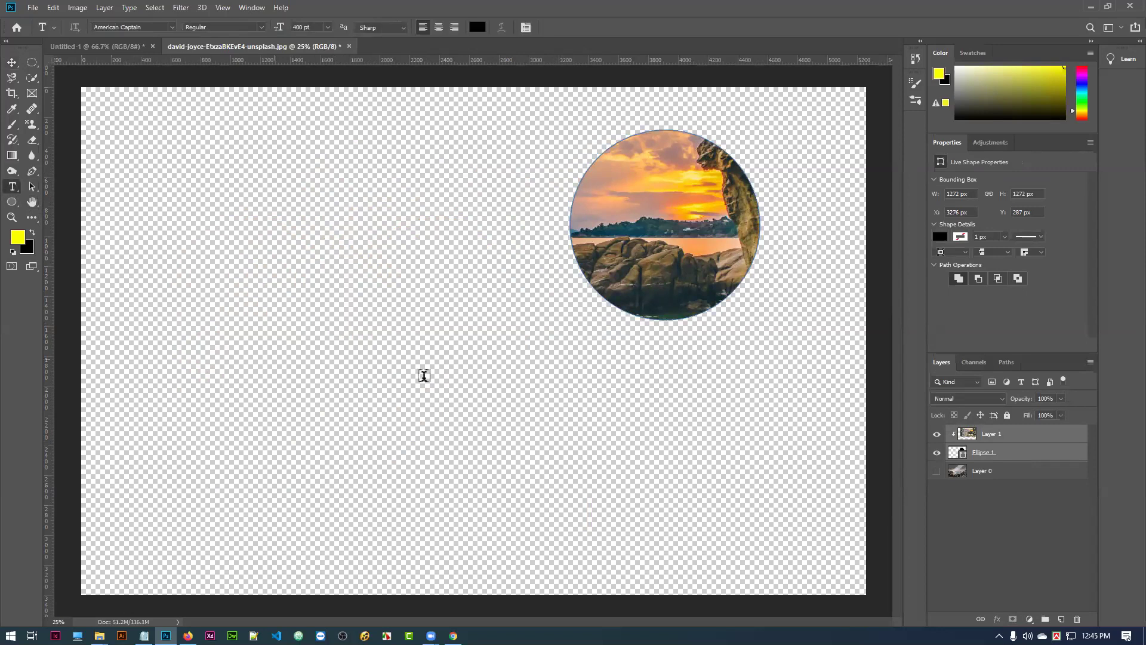
pyautogui.click(423, 375)
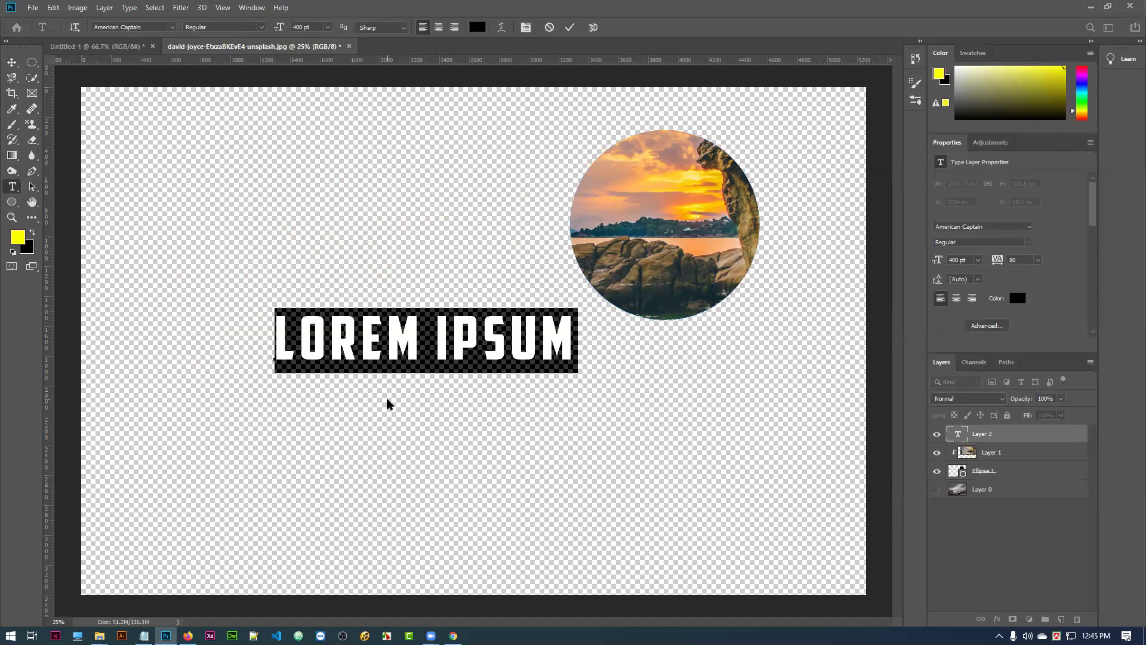
pyautogui.write('SUMON')
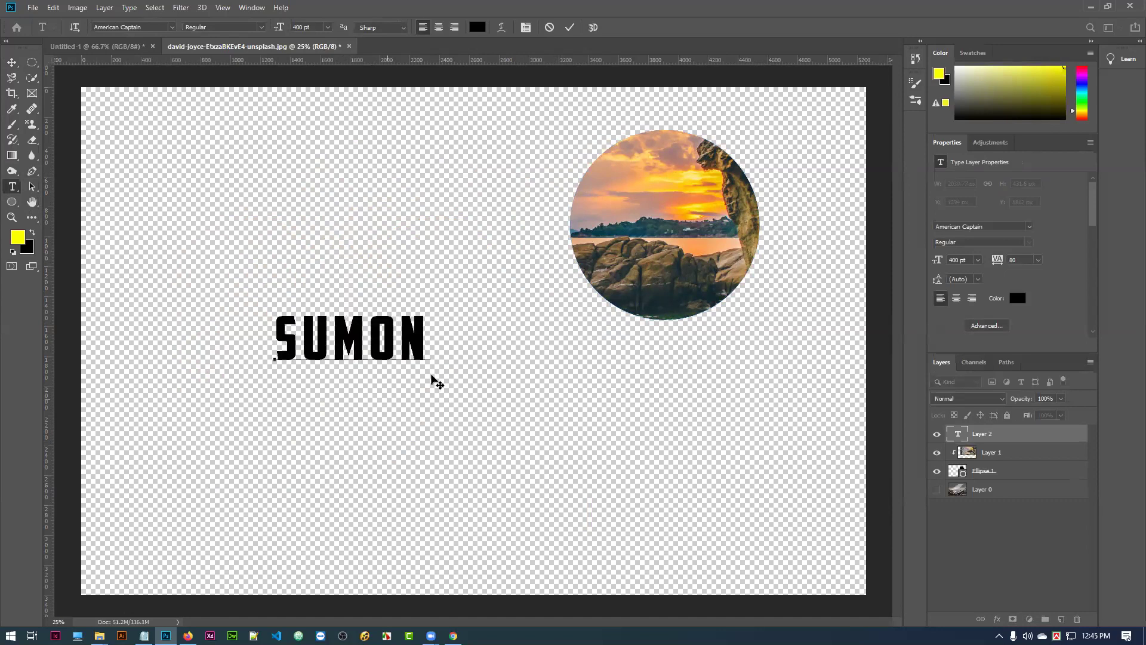
pyautogui.click(11, 65)
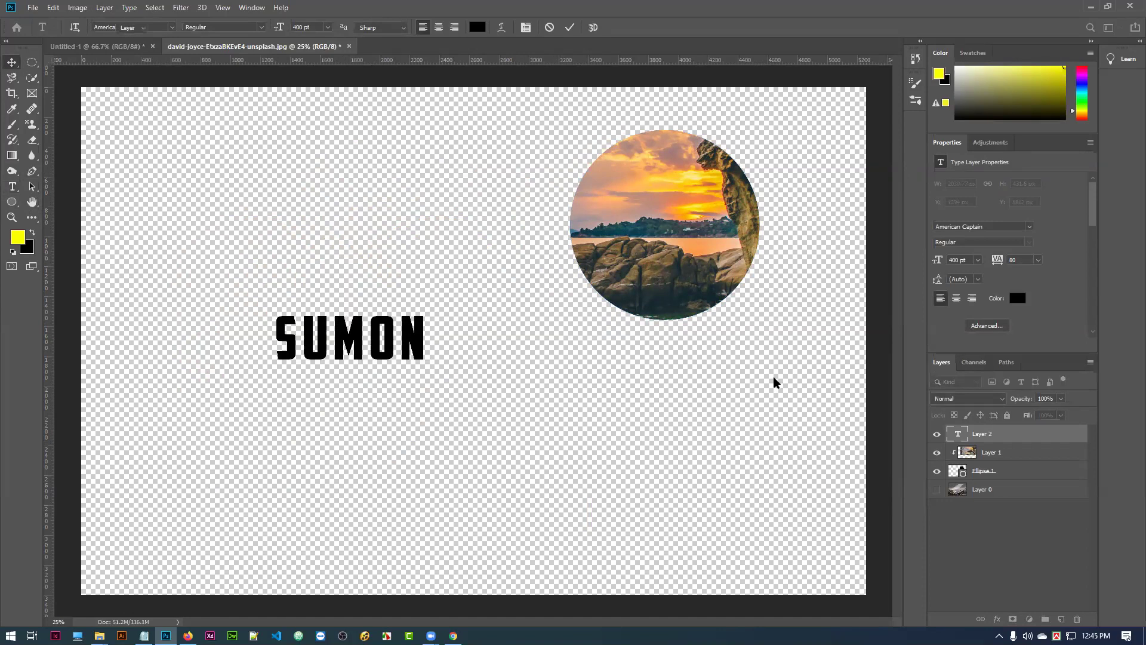
# Enlarge the name text to 872 pt and move it to about X 1104, Y 1273 px
pyautogui.doubleClick(958, 434)
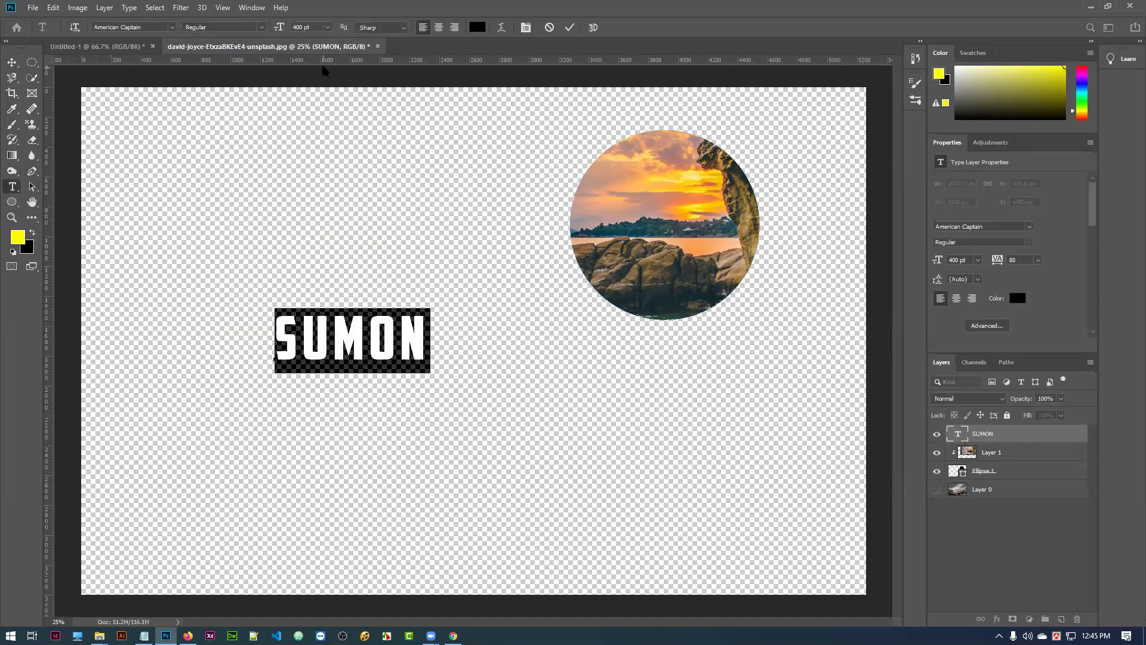
pyautogui.moveTo(286, 33); pyautogui.dragTo(492, 46)
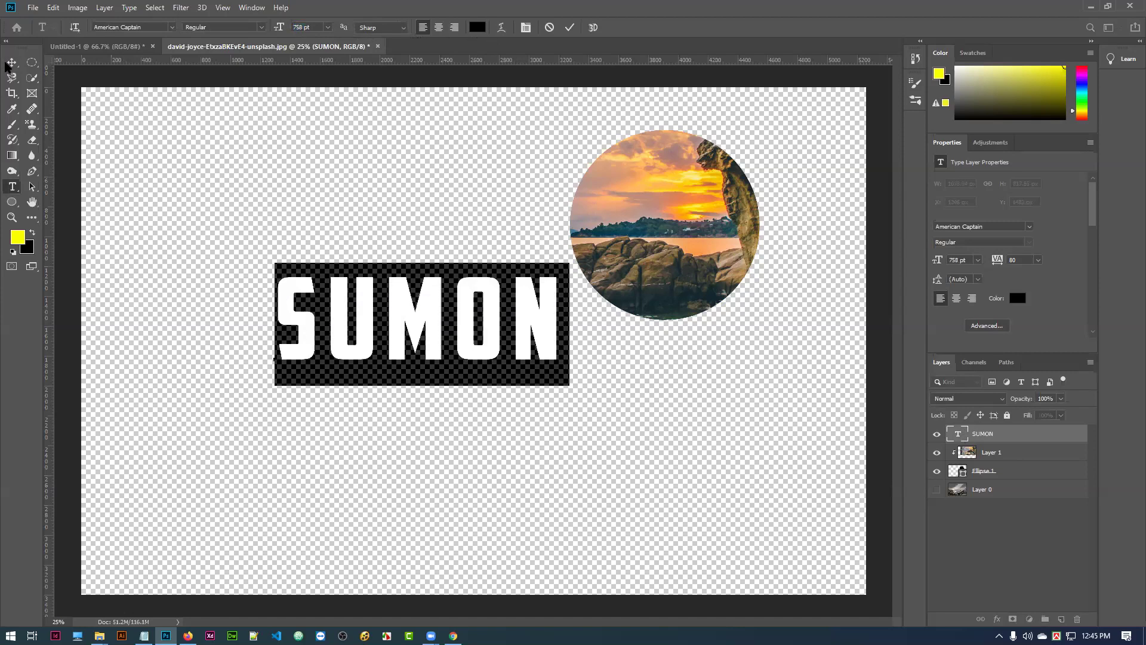
pyautogui.moveTo(272, 32); pyautogui.dragTo(348, 34)
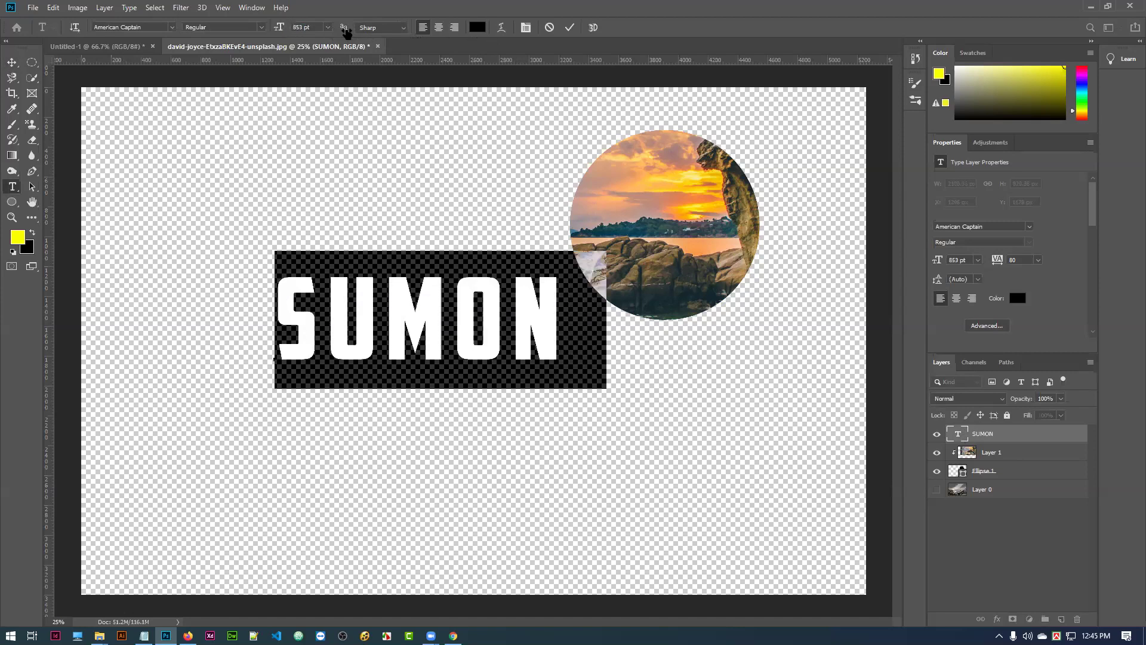
pyautogui.click(12, 62)
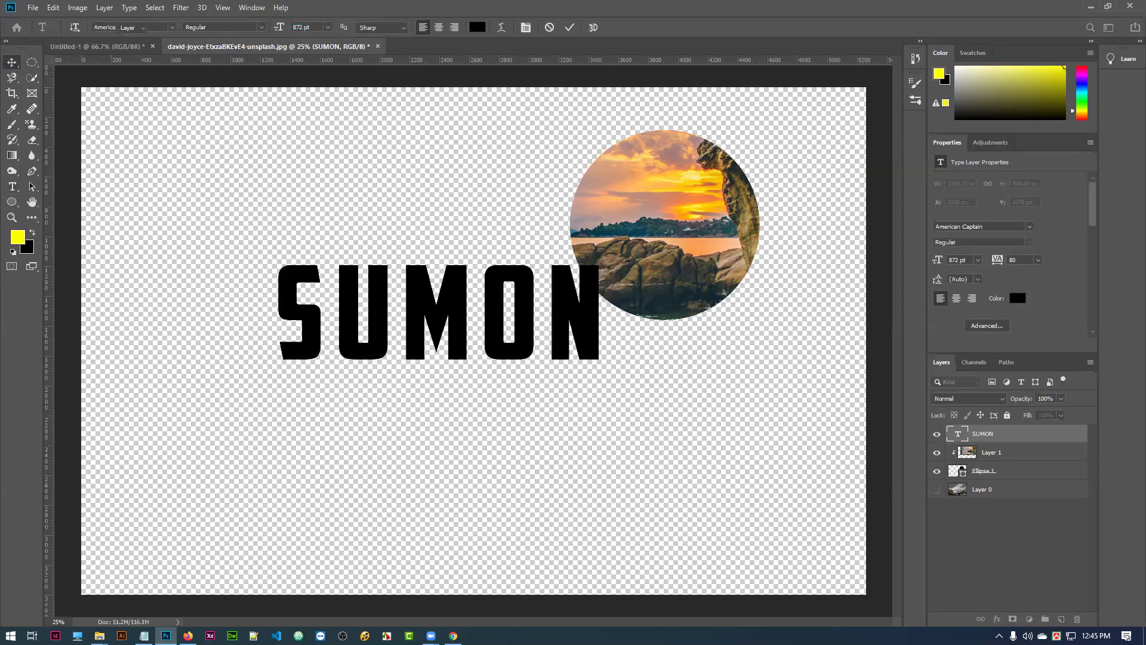
pyautogui.moveTo(447, 283); pyautogui.dragTo(425, 376)
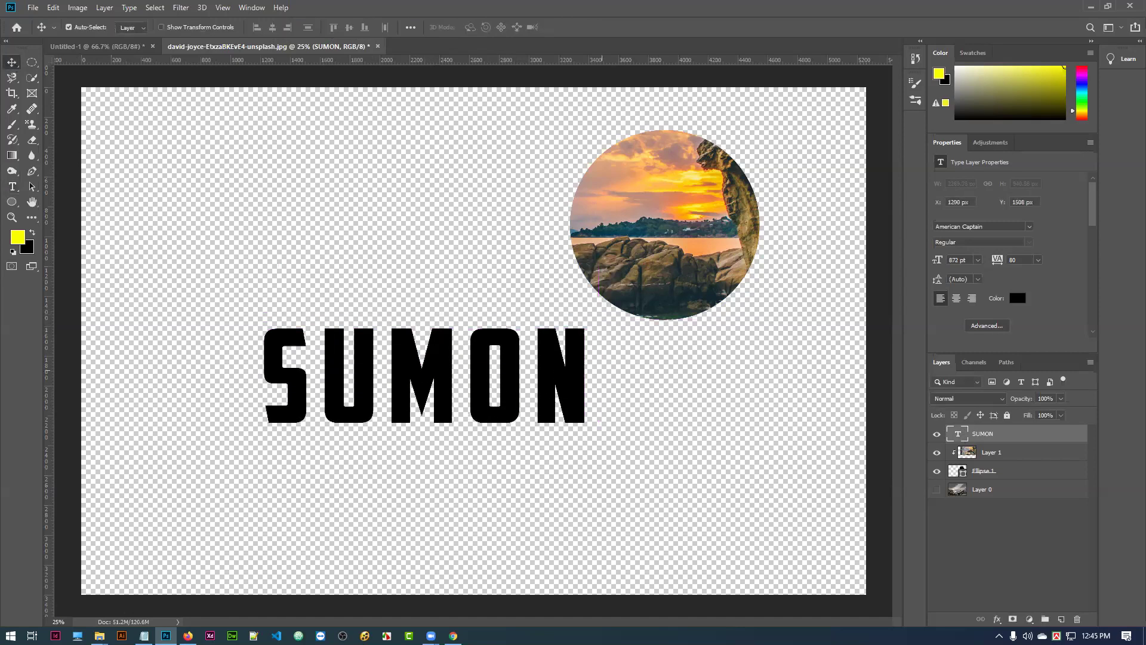
pyautogui.moveTo(516, 382); pyautogui.dragTo(507, 345)
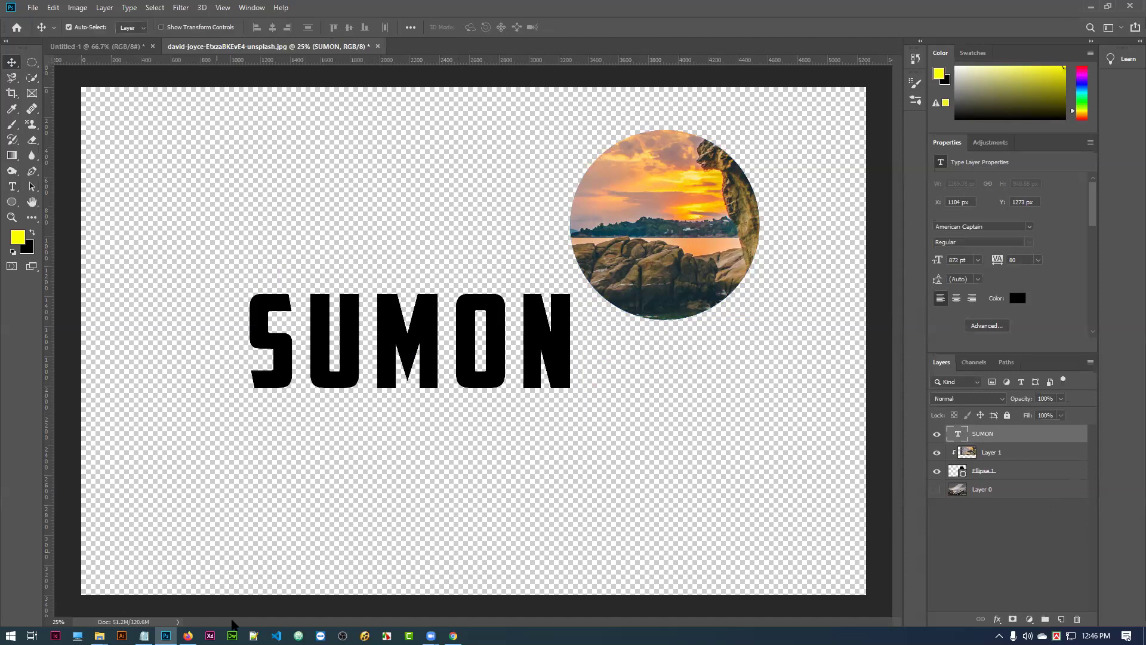
# Check the Day 2 topics in the course module PDF in Firefox and return to Photoshop
pyautogui.click(188, 636)
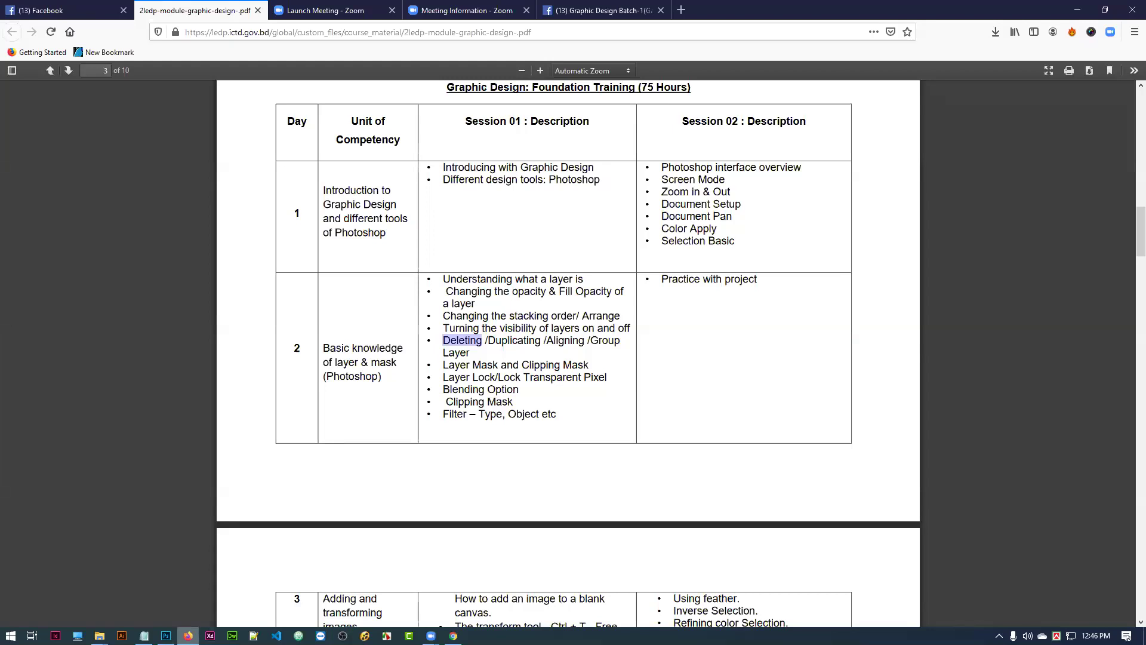
pyautogui.hotkey('alt', 'Tab')
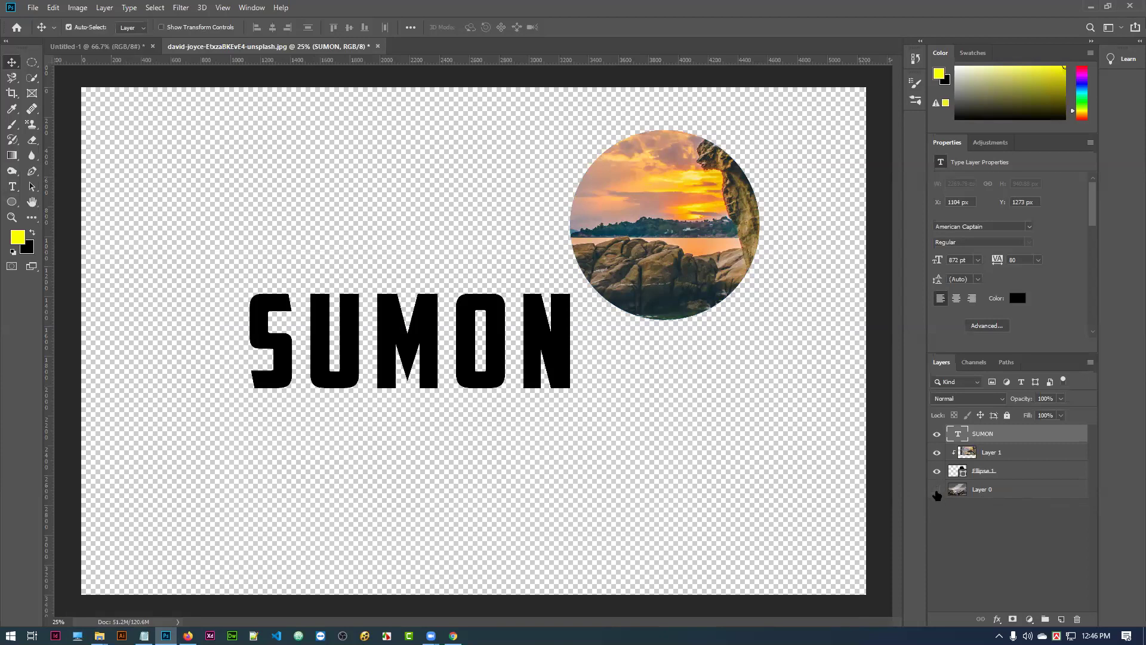
# Show Layer 0 and move it to the top of the layer stack, directly above the name text layer
pyautogui.click(937, 491)
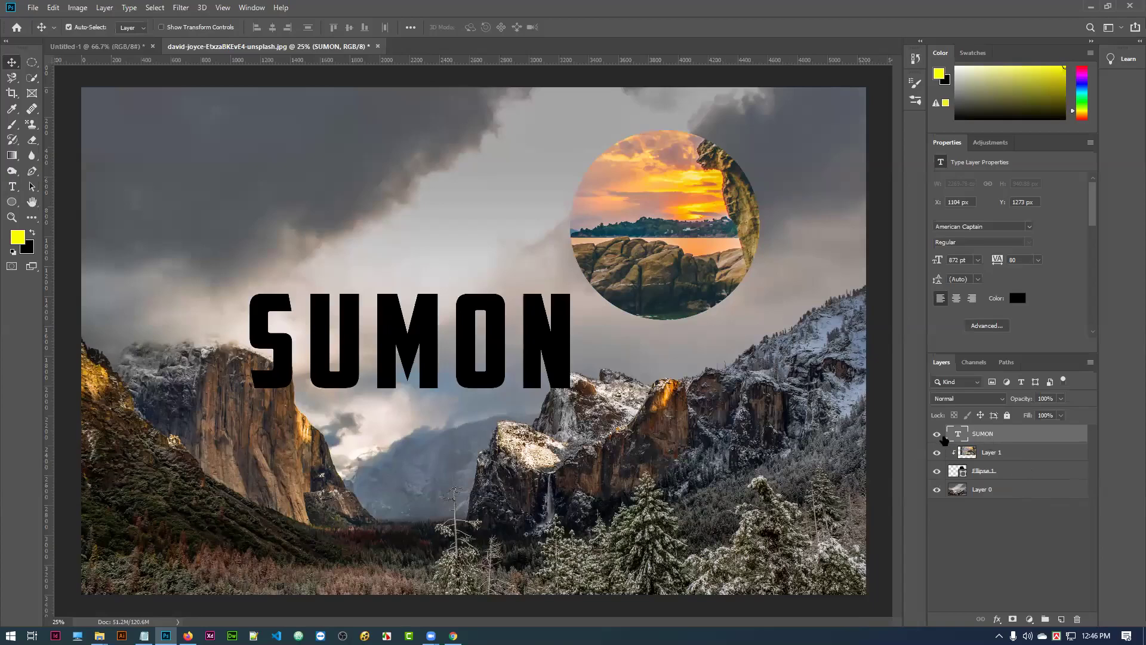
pyautogui.click(936, 435)
pyautogui.click(936, 434)
pyautogui.click(1042, 495)
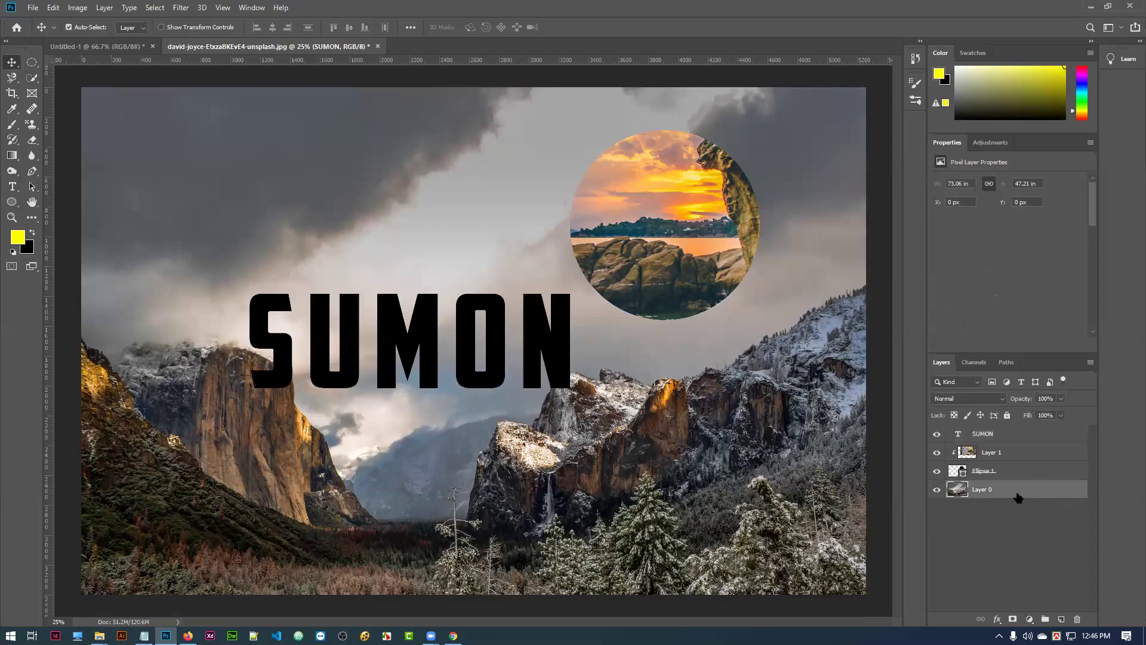
pyautogui.moveTo(1032, 495); pyautogui.dragTo(1023, 437)
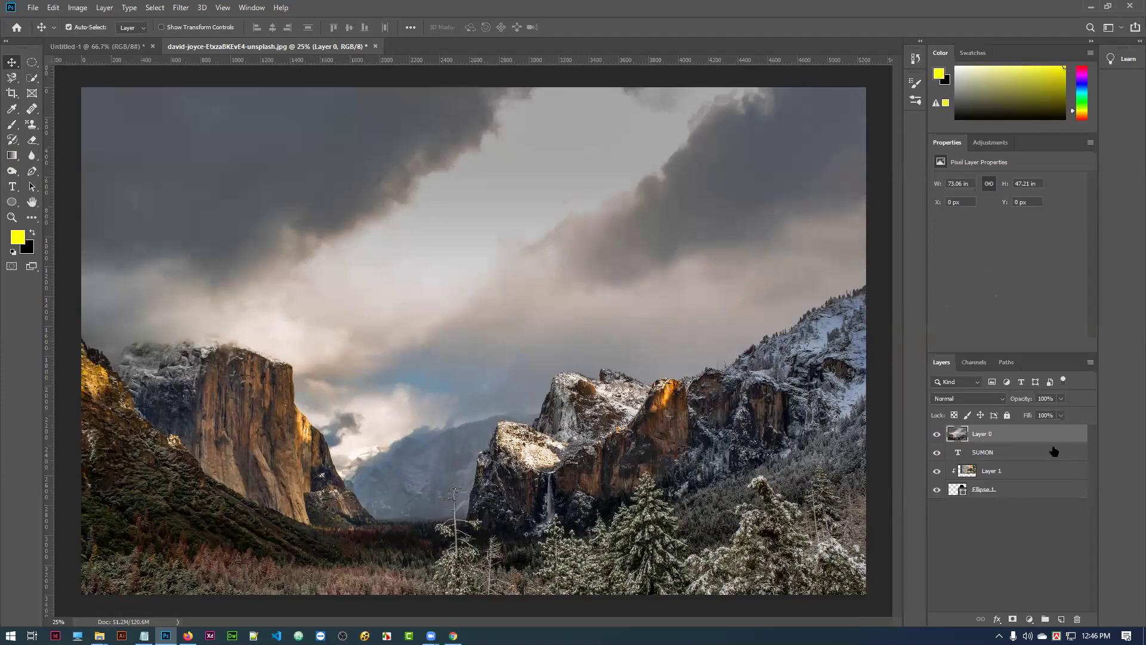
# Clip Layer 0 to the name text layer and release the clipping mask again
pyautogui.rightClick(1038, 436)
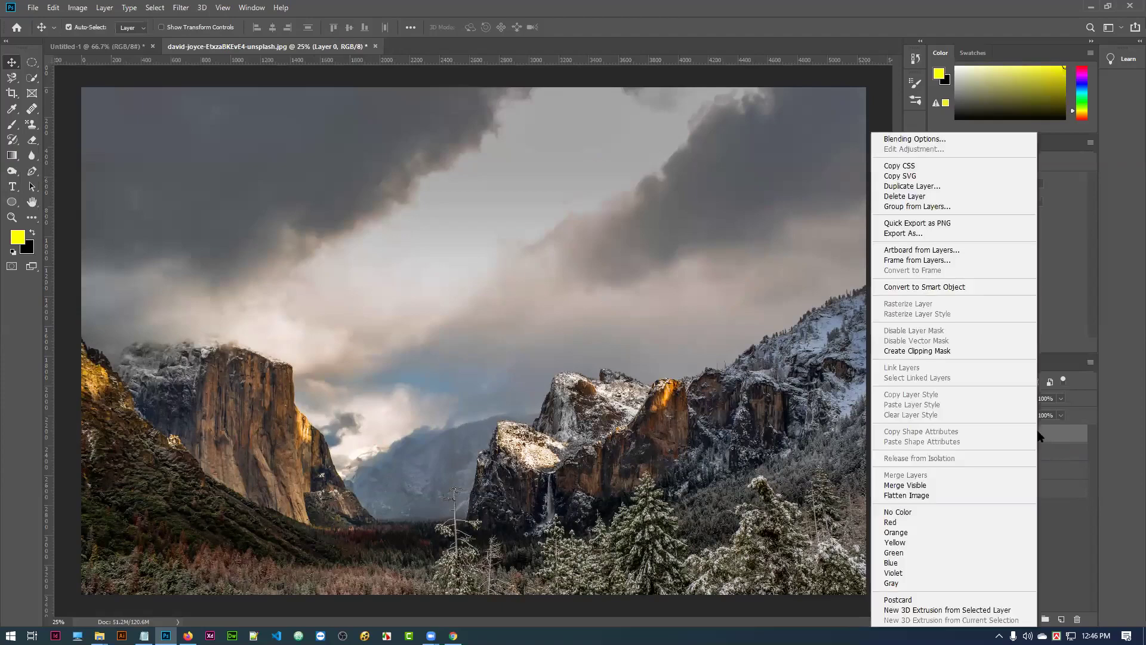
pyautogui.click(936, 352)
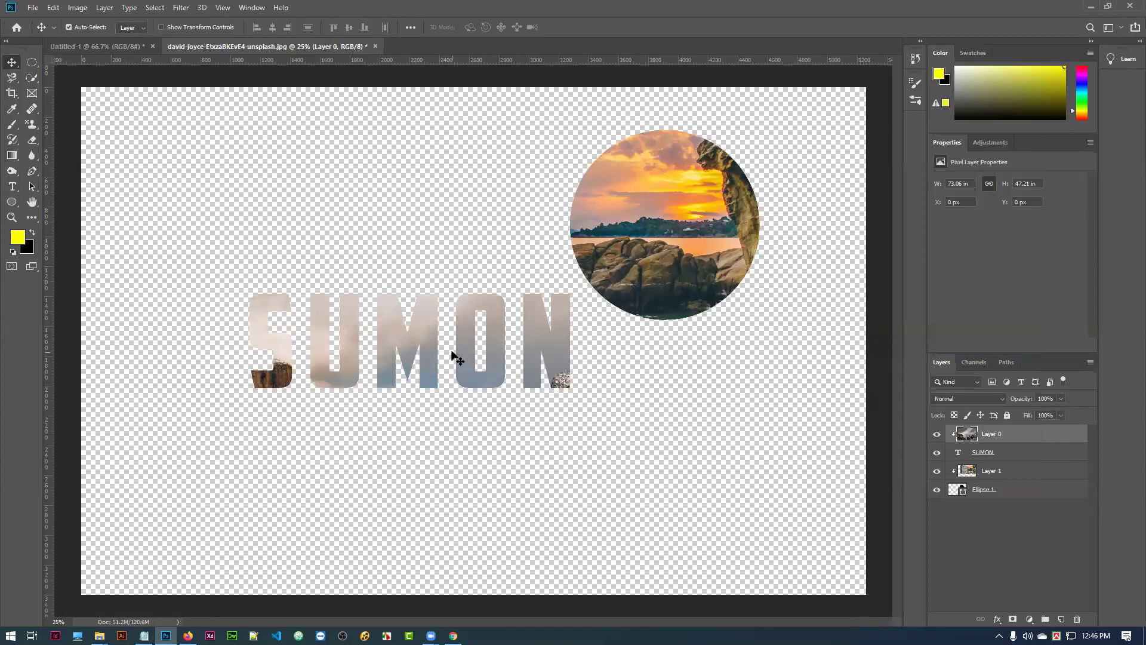
pyautogui.hotkey('ctrl', 'alt', 'g')
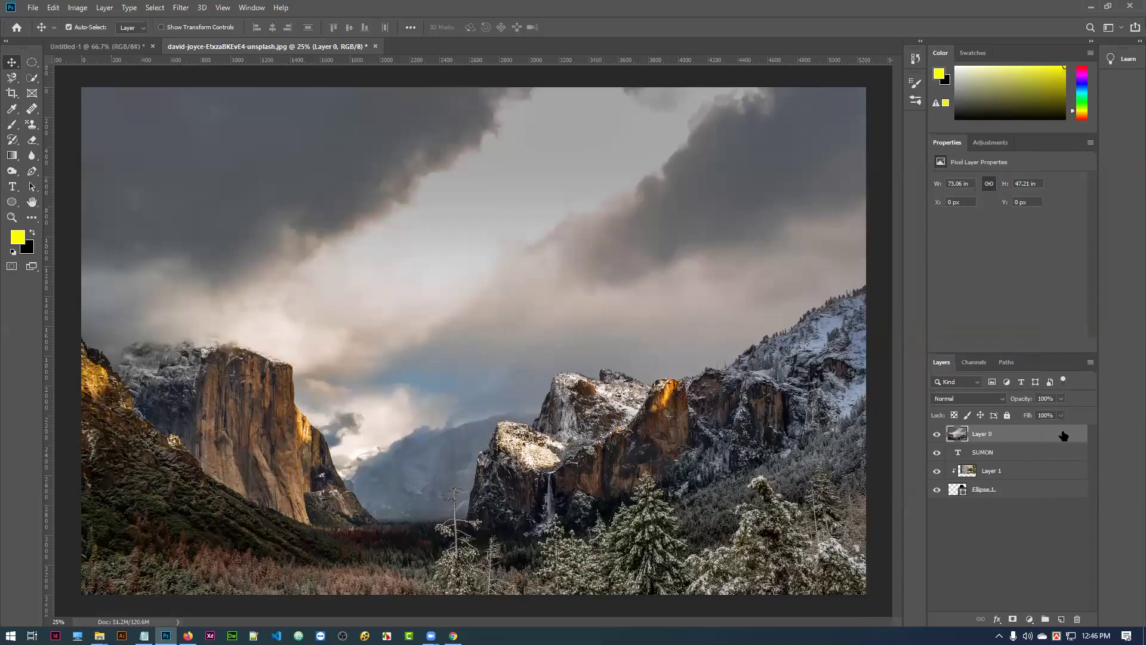
# Create a clipping mask from Layer 0 onto the name text and reposition the photo inside the letters to about X -1940, Y -575 px
pyautogui.click(1021, 456)
pyautogui.click(1009, 435)
pyautogui.keyDown('alt'); pyautogui.click(1015, 438); pyautogui.keyUp('alt')
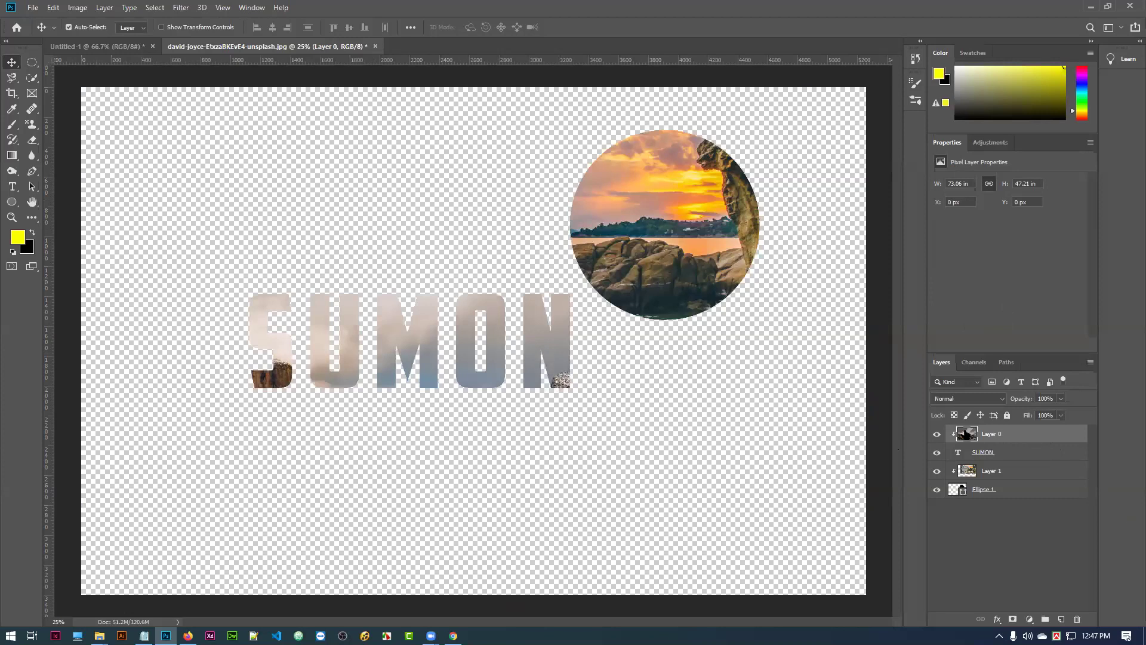
pyautogui.moveTo(546, 371); pyautogui.dragTo(326, 370)
pyautogui.moveTo(459, 340); pyautogui.dragTo(431, 322)
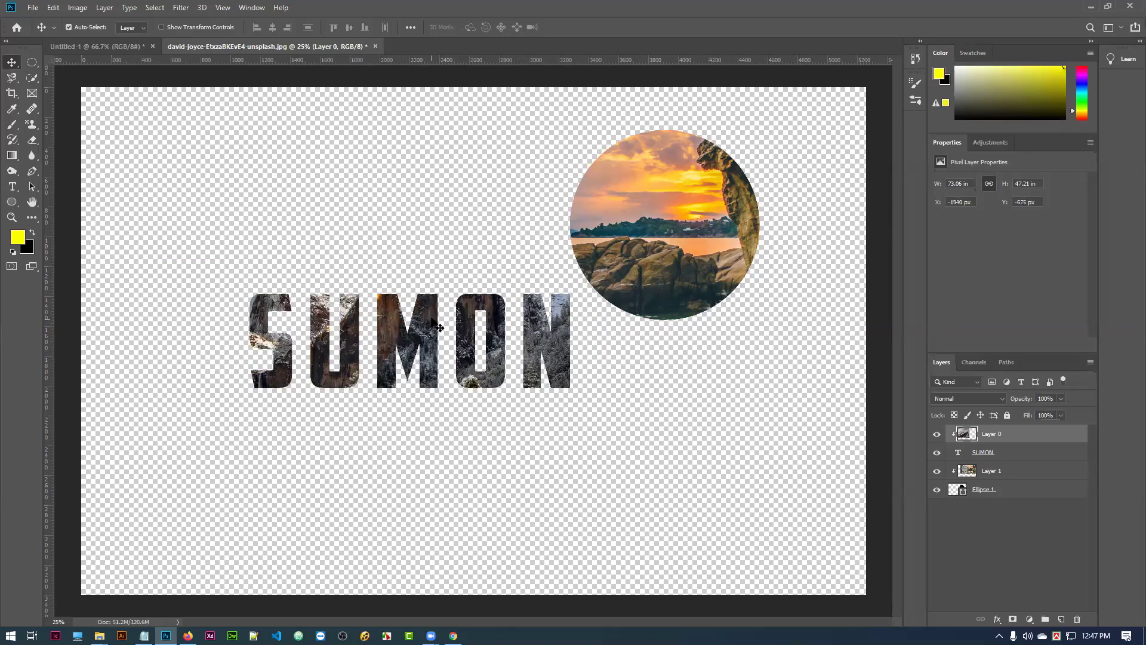
# Add a new layer beneath the circle layer and fill it with black
pyautogui.click(991, 556)
pyautogui.click(1065, 491)
pyautogui.click(1061, 619)
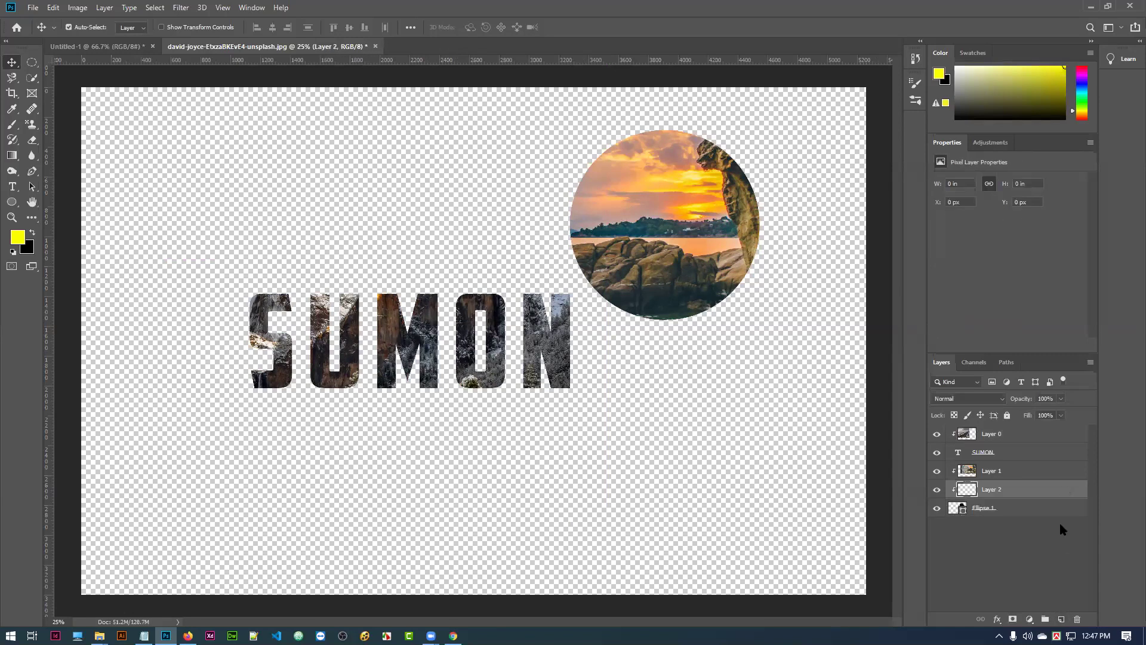
pyautogui.click(1050, 508)
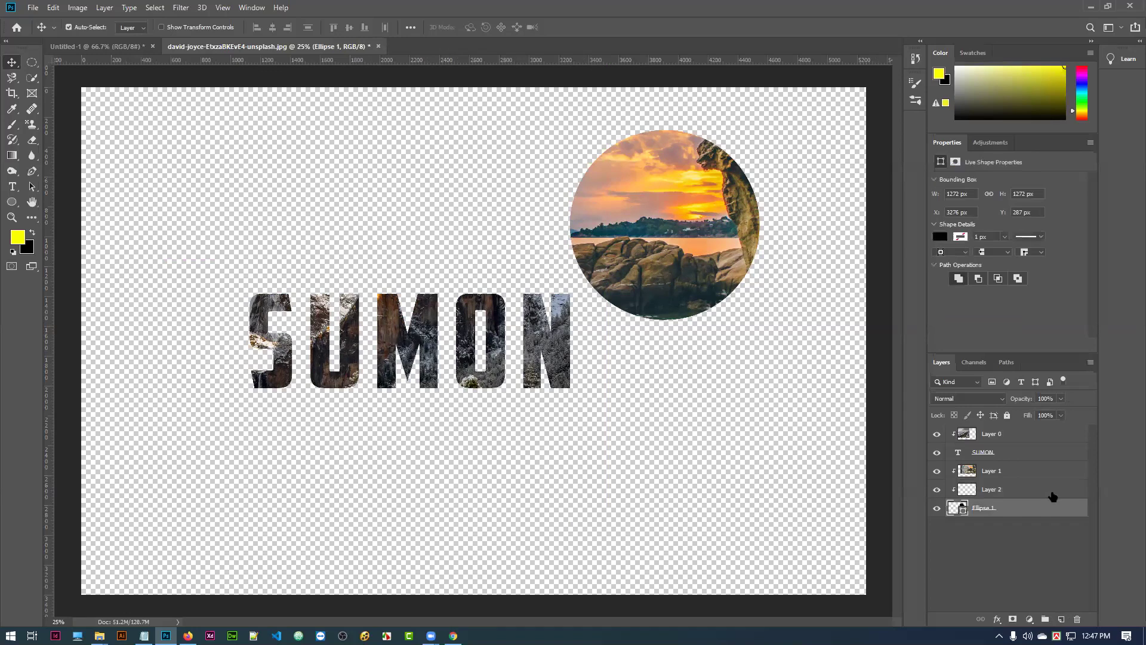
pyautogui.moveTo(1050, 494); pyautogui.dragTo(1050, 510)
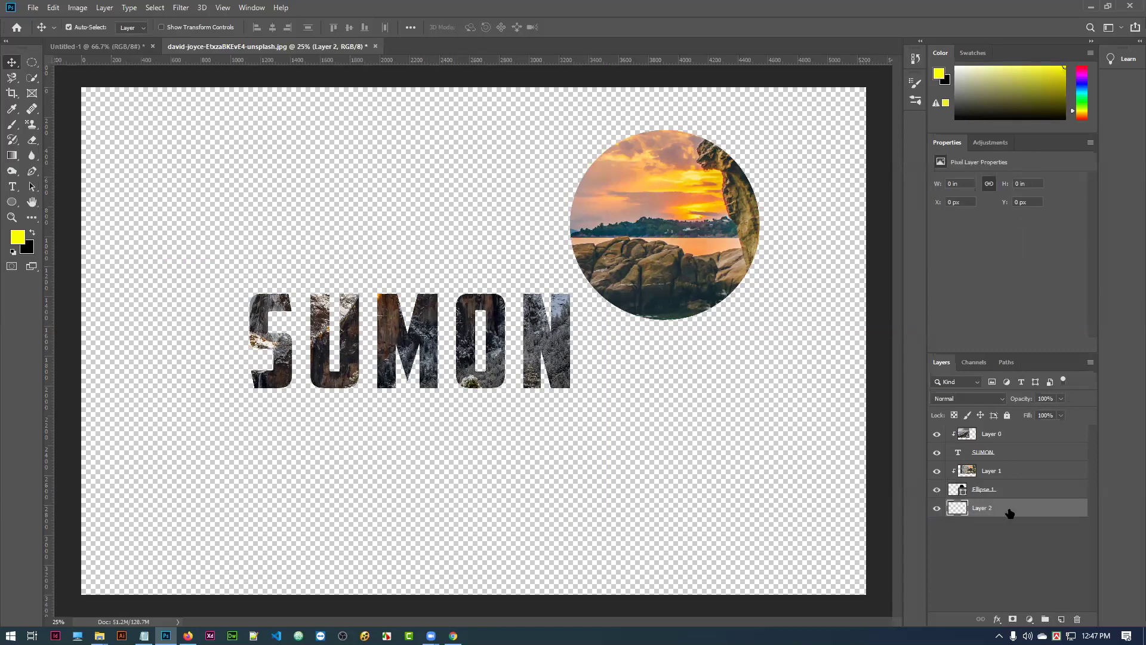
pyautogui.hotkey('alt', 'BackSpace')
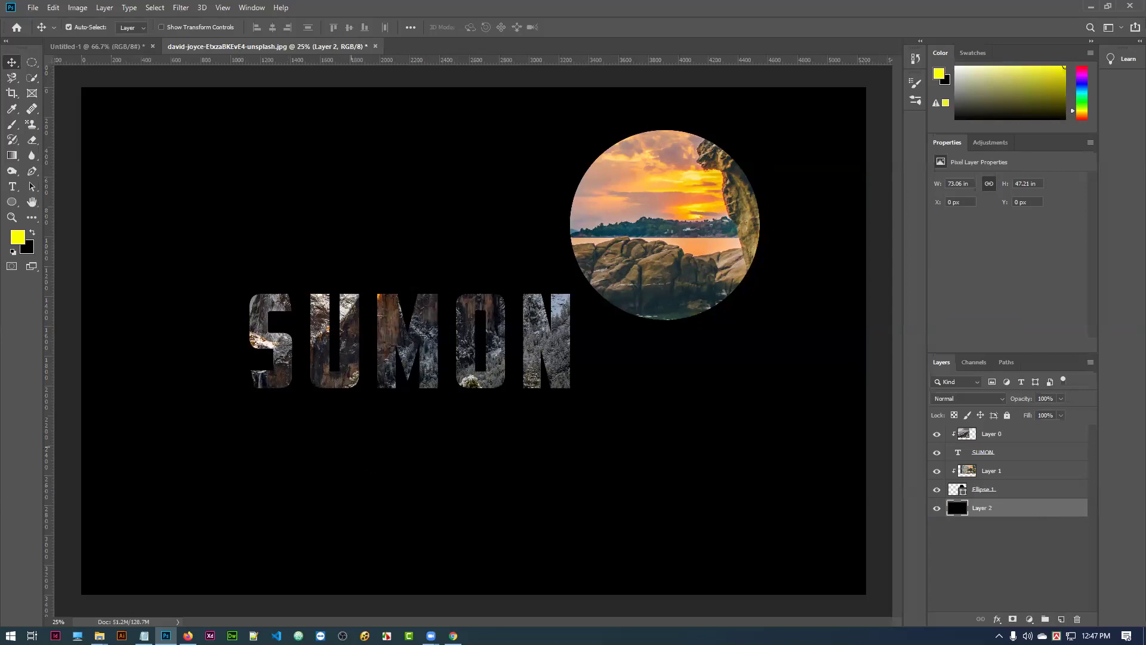
# Reposition the mountain photo clipped inside the name text to about X -1984, Y -619 px
pyautogui.moveTo(418, 308); pyautogui.dragTo(434, 326)
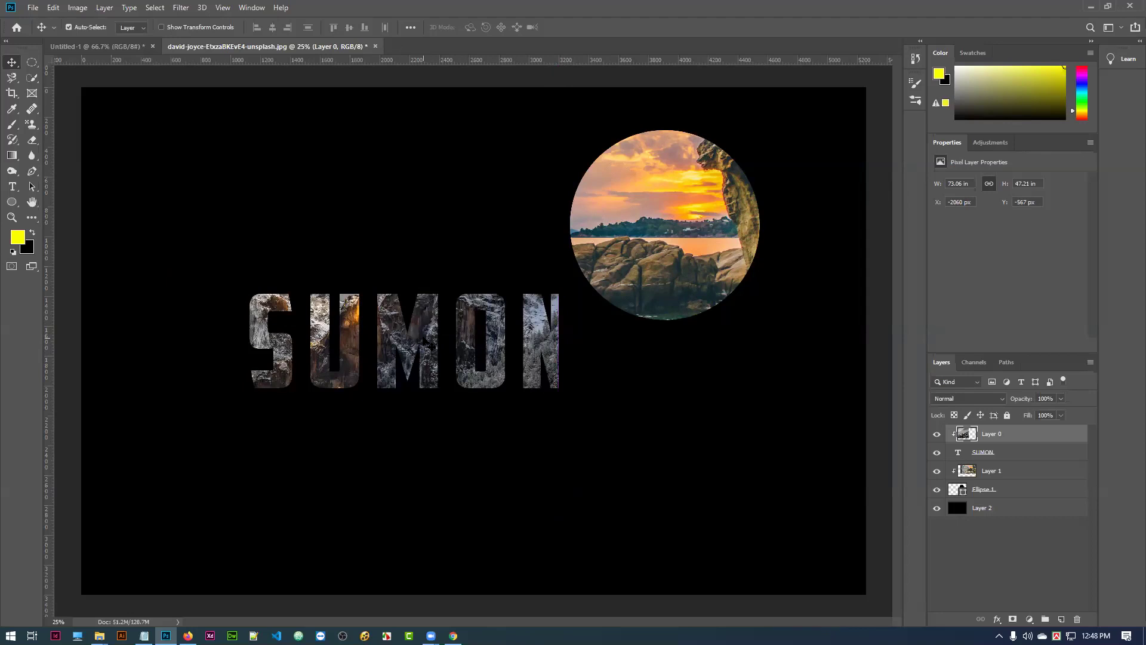
pyautogui.moveTo(553, 353); pyautogui.dragTo(564, 354)
pyautogui.moveTo(500, 303)
pyautogui.mouseDown()
pyautogui.moveTo(503, 326)
pyautogui.moveTo(502, 310)
pyautogui.mouseUp()
pyautogui.moveTo(501, 354); pyautogui.dragTo(499, 361)
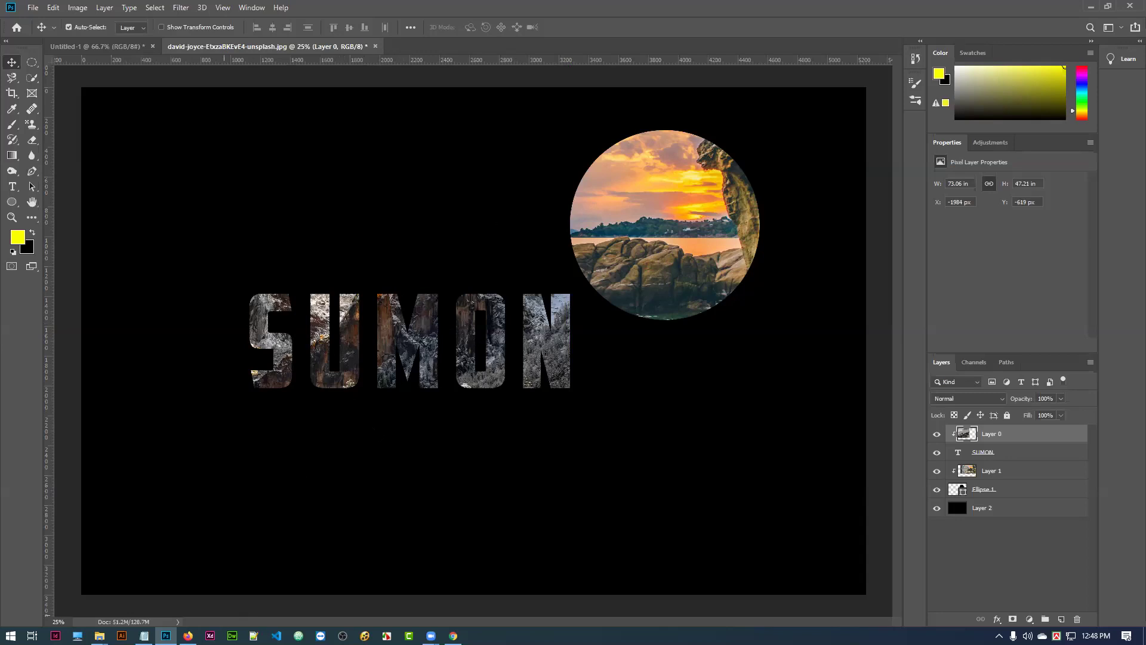
# Review the Blending Option topic in the course PDF in Firefox, clear its text highlight, and return to Photoshop
pyautogui.click(188, 636)
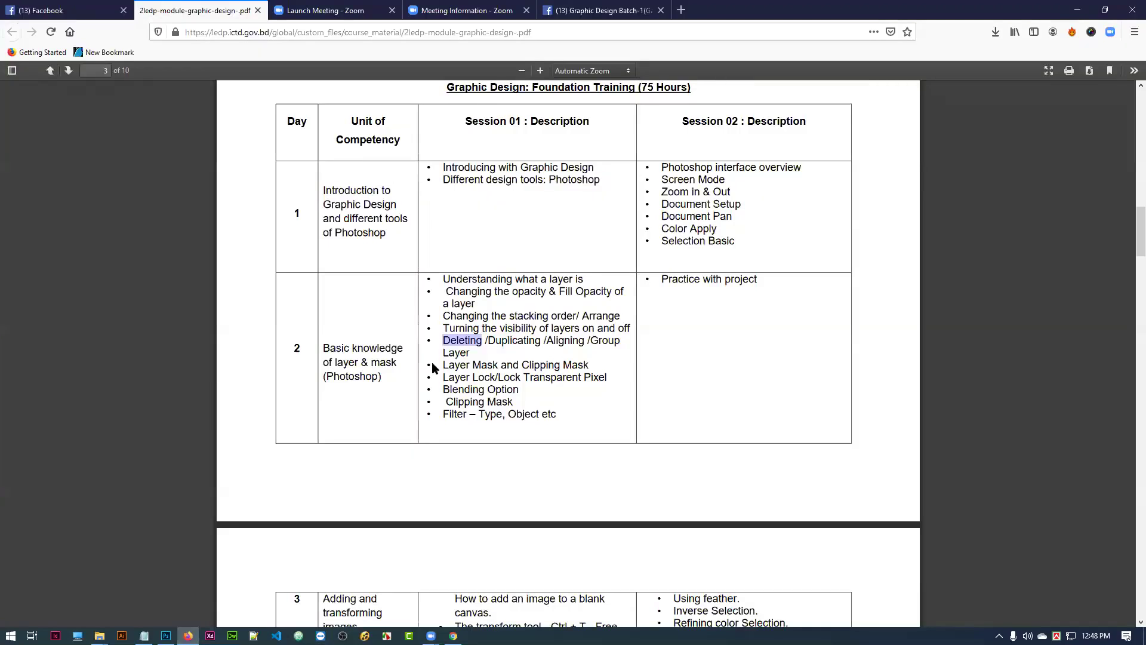
pyautogui.click(523, 390)
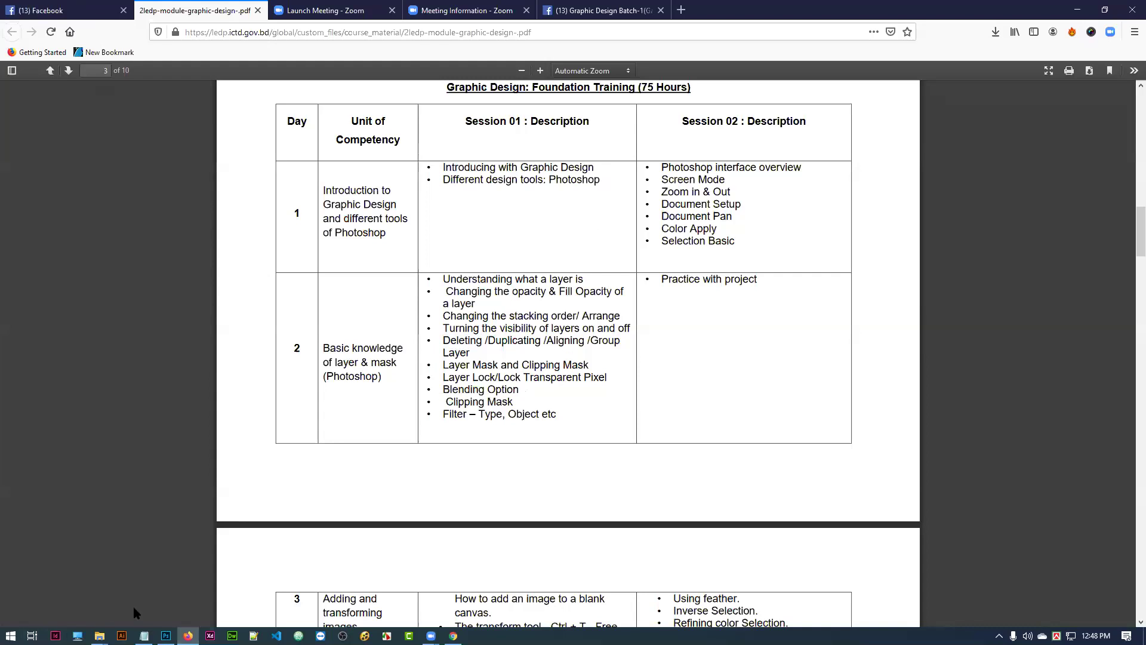
pyautogui.click(165, 636)
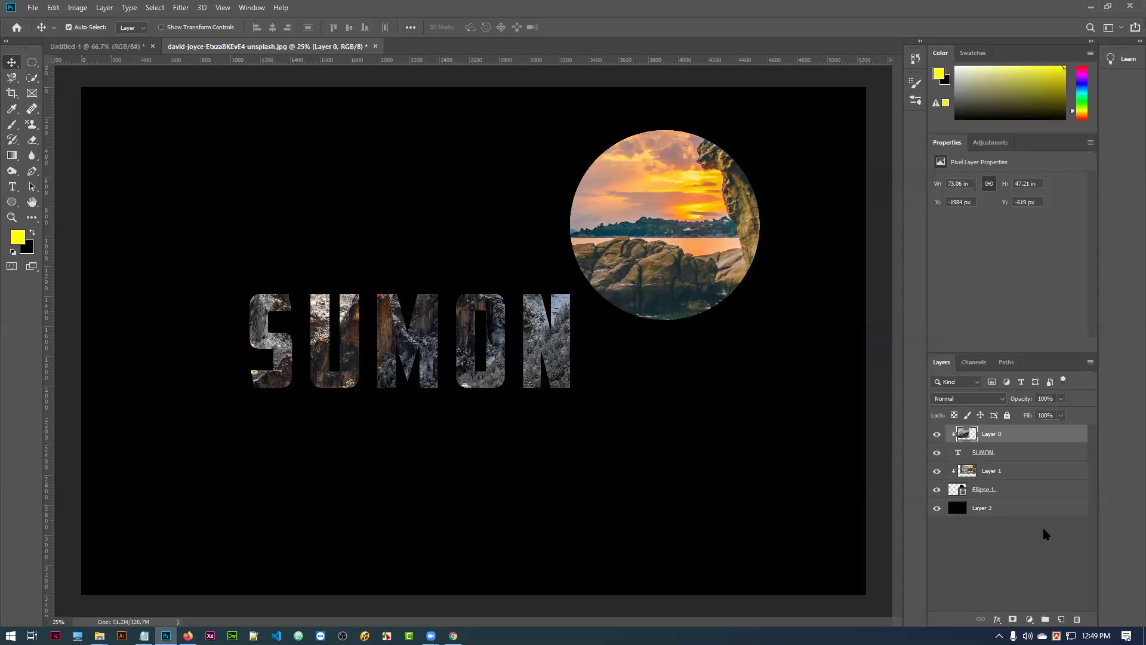
# Hide the clipped sunset layer and the circle layer, keeping Layer 0 shown
pyautogui.click(937, 434)
pyautogui.click(937, 434)
pyautogui.click(937, 471)
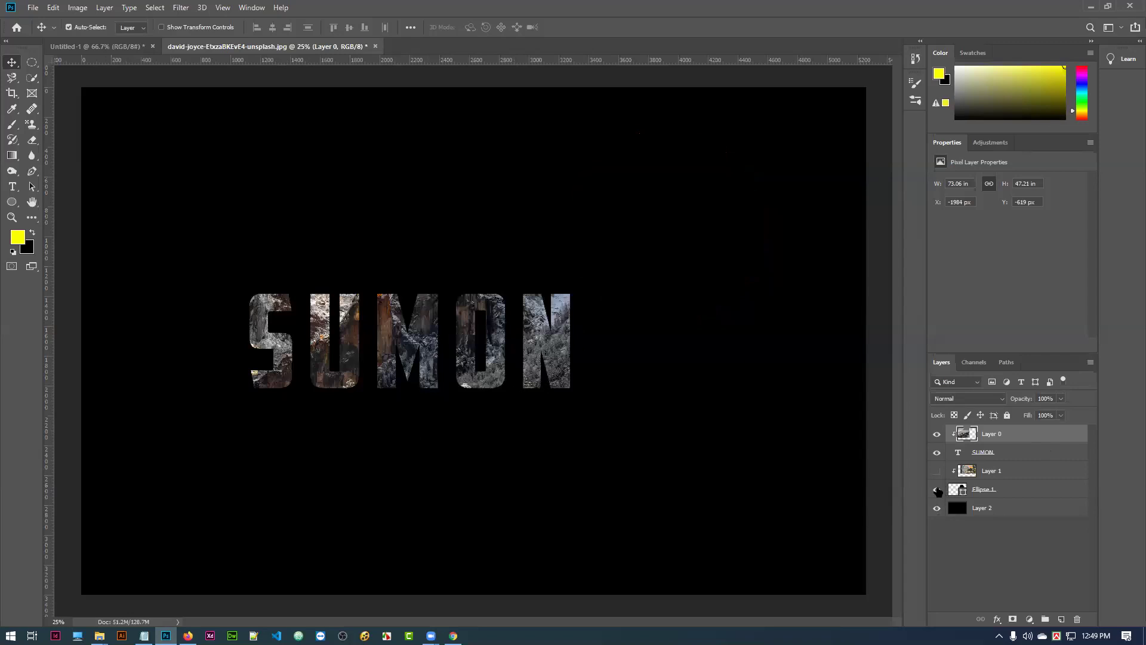
pyautogui.click(937, 490)
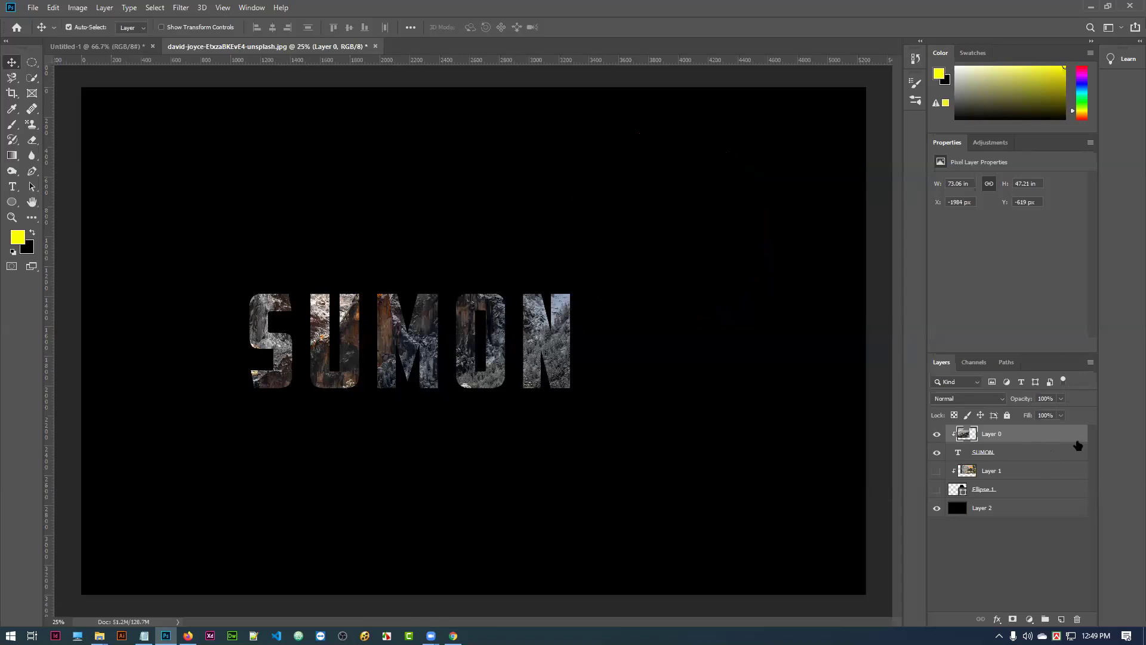
# View the Blending Options of the name text layer and close them without changes
pyautogui.click(1028, 454)
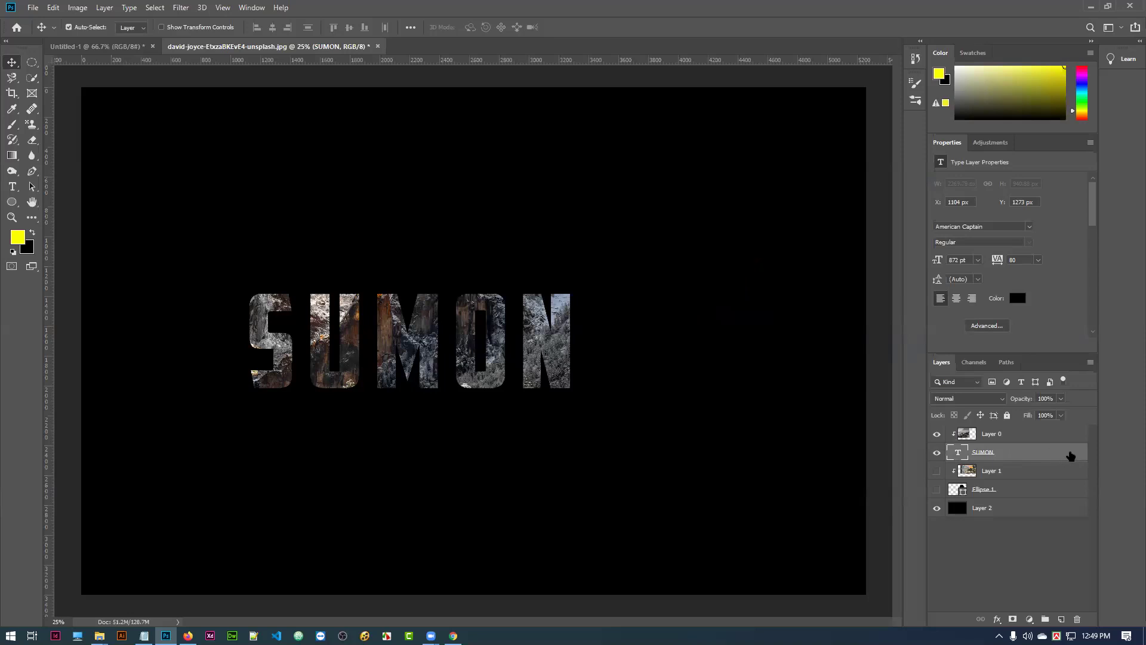
pyautogui.doubleClick(1071, 456)
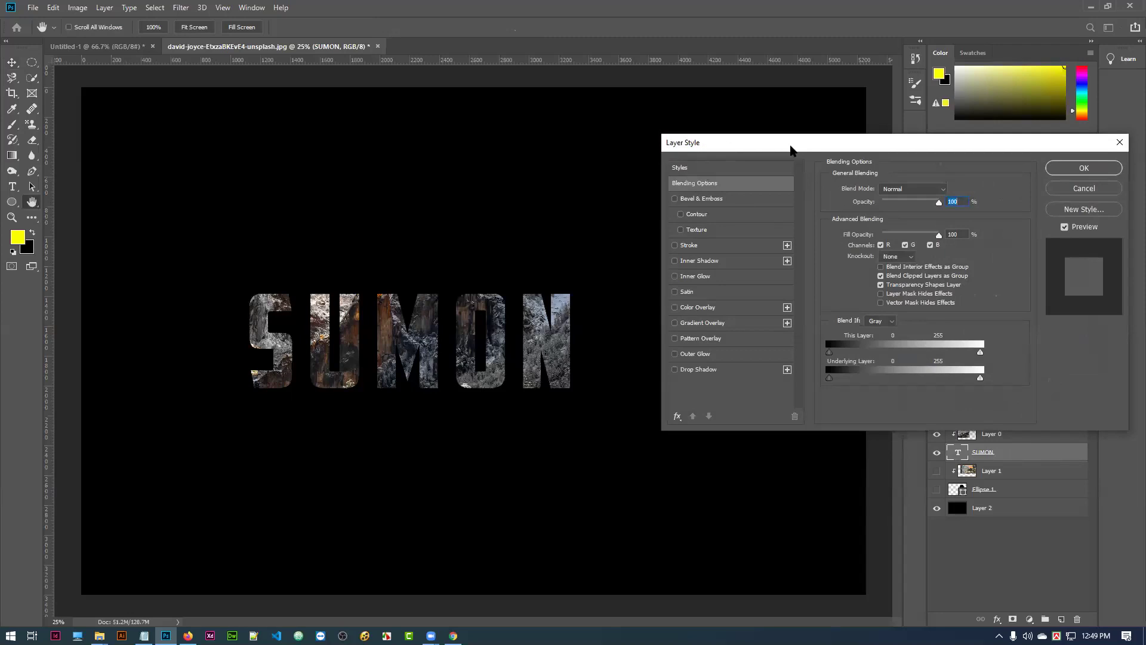
pyautogui.moveTo(789, 150); pyautogui.dragTo(697, 123)
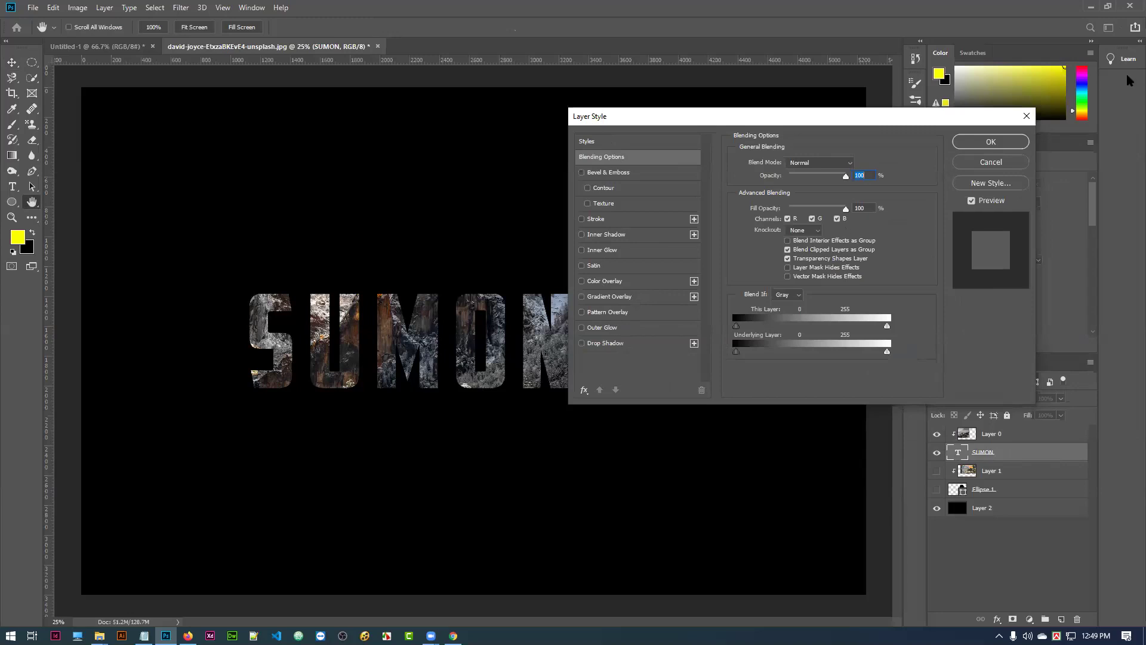
pyautogui.click(1026, 116)
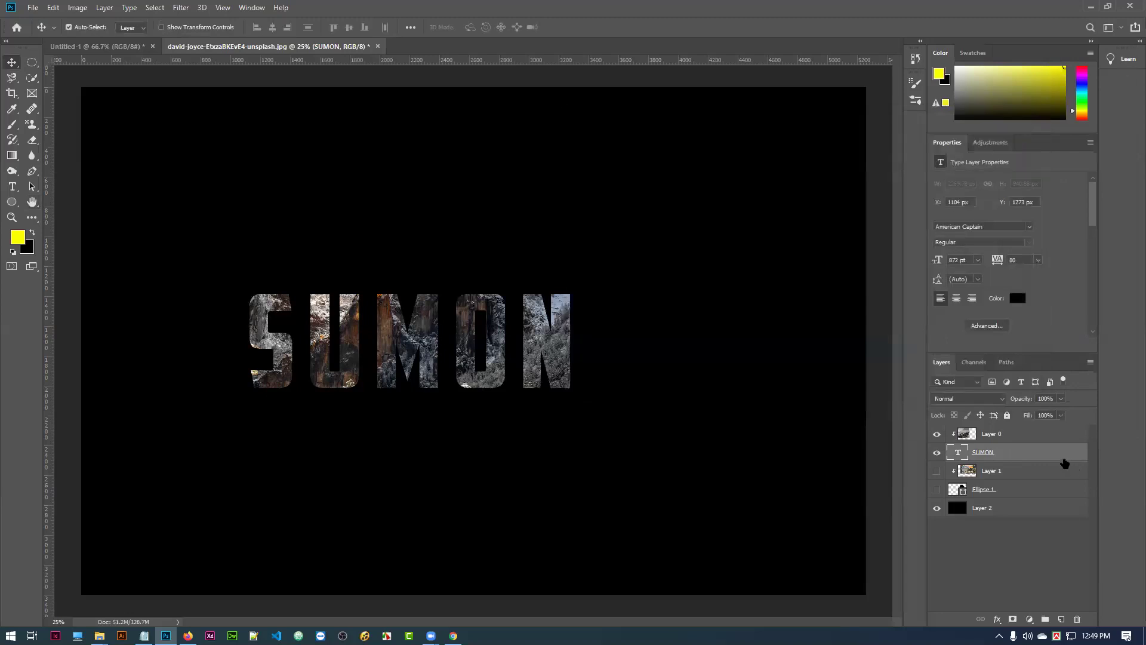
pyautogui.rightClick(1066, 455)
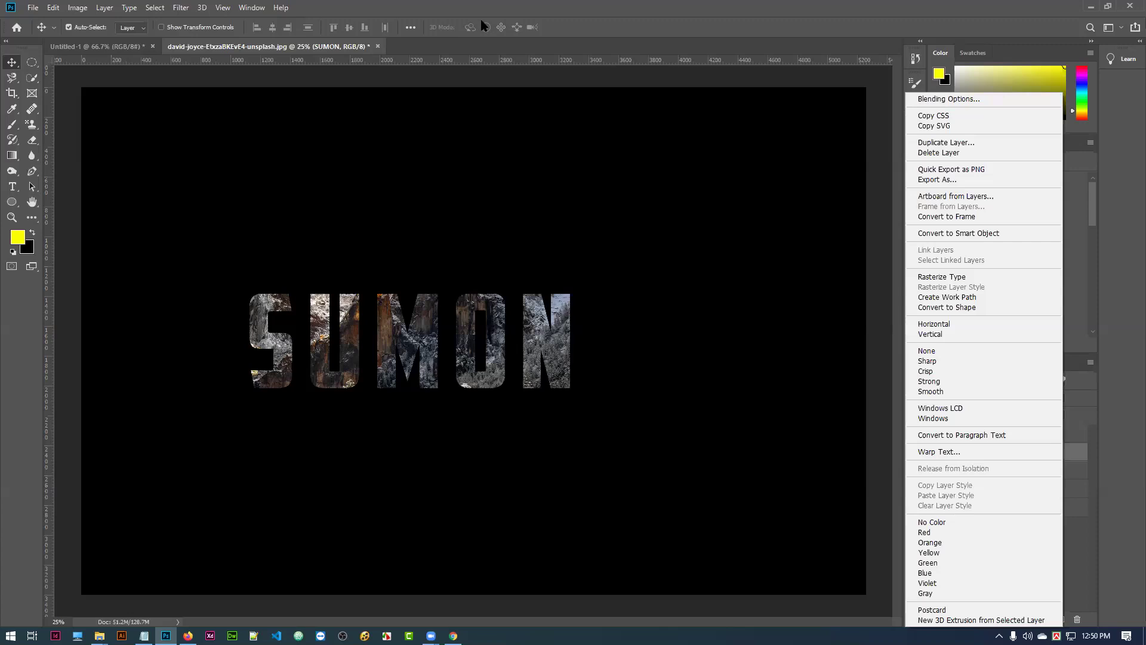
pyautogui.press('Escape')
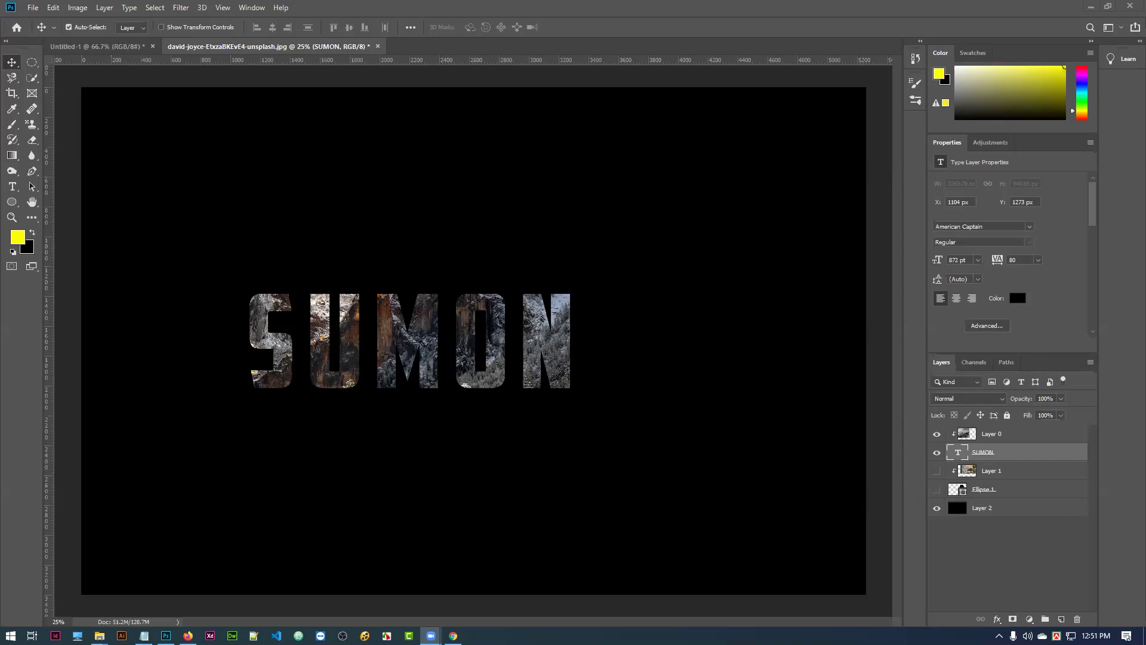
# Open the name text layer's Blending Options and add an outside Stroke effect with a size of 7 px
pyautogui.click(1062, 455)
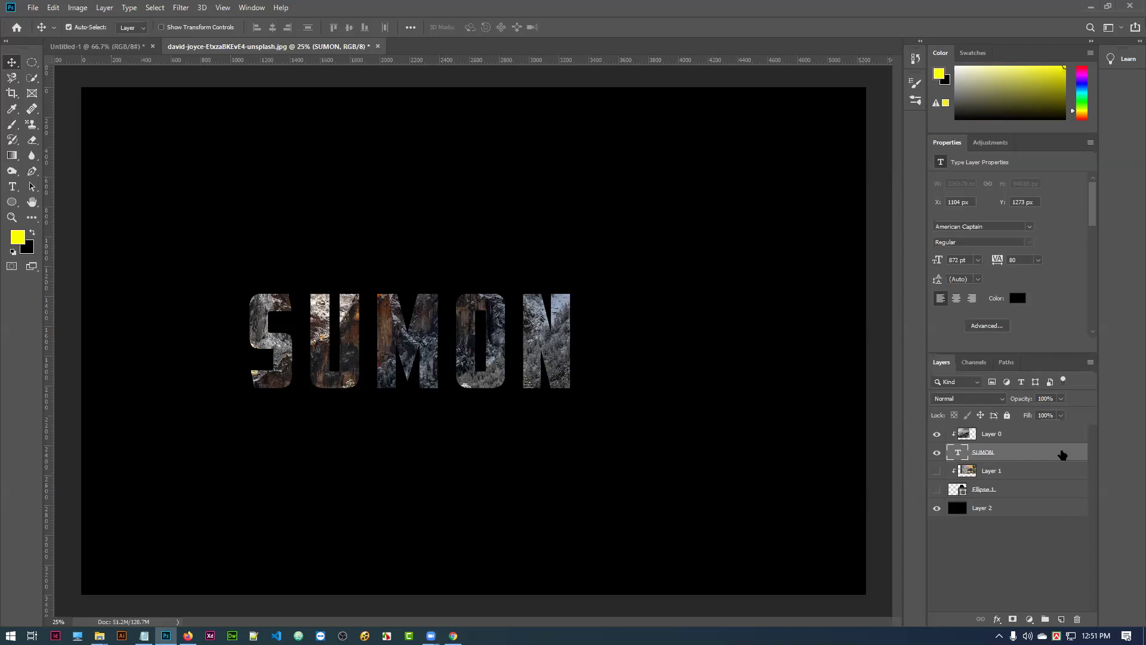
pyautogui.rightClick(1063, 449)
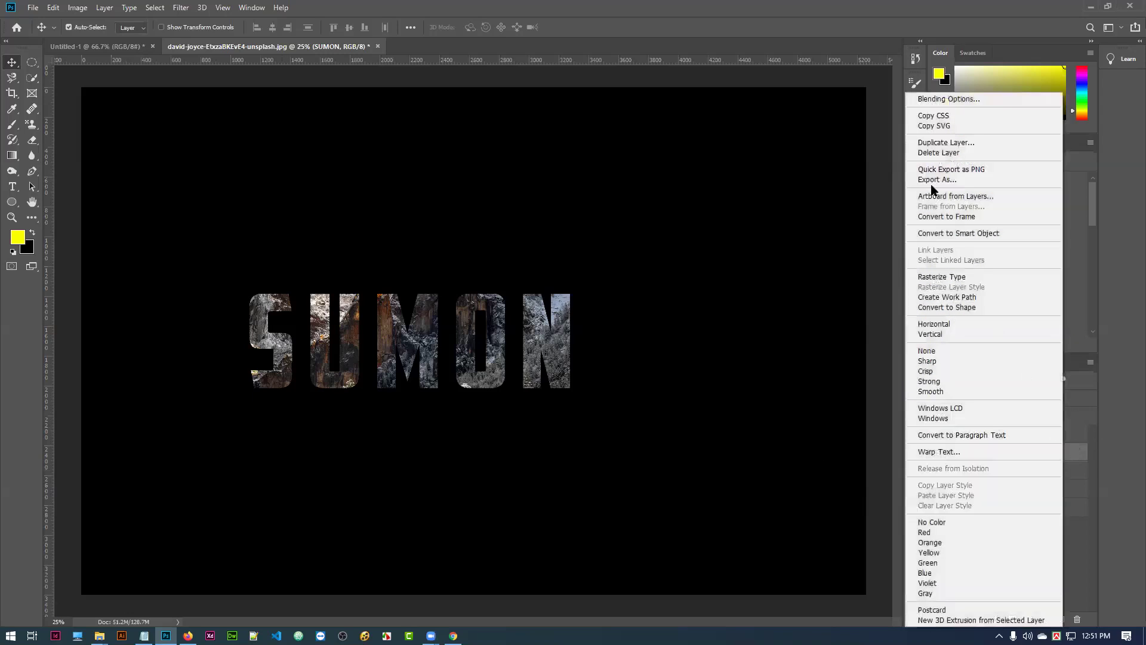
pyautogui.click(975, 99)
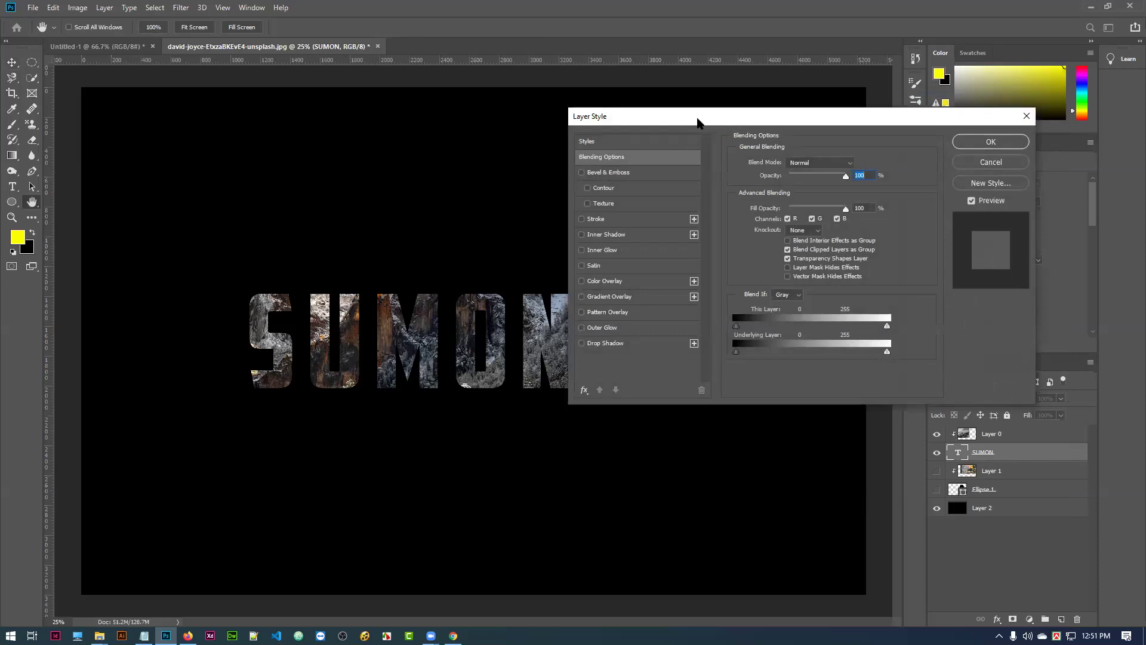
pyautogui.moveTo(669, 119); pyautogui.dragTo(682, 141)
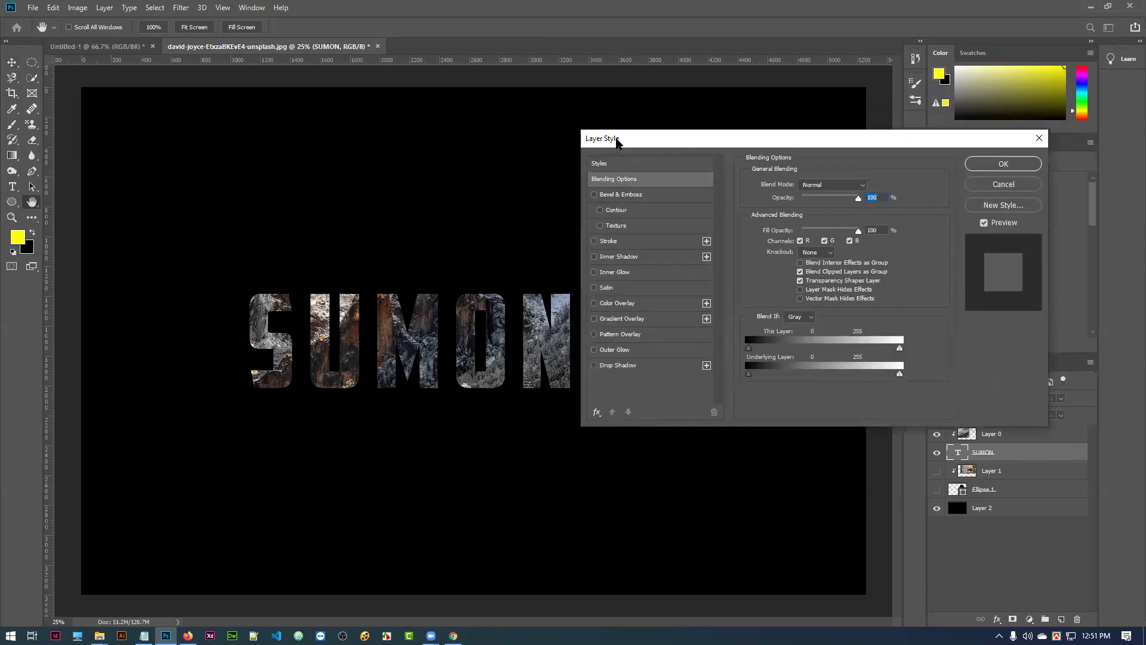
pyautogui.moveTo(723, 141); pyautogui.dragTo(752, 136)
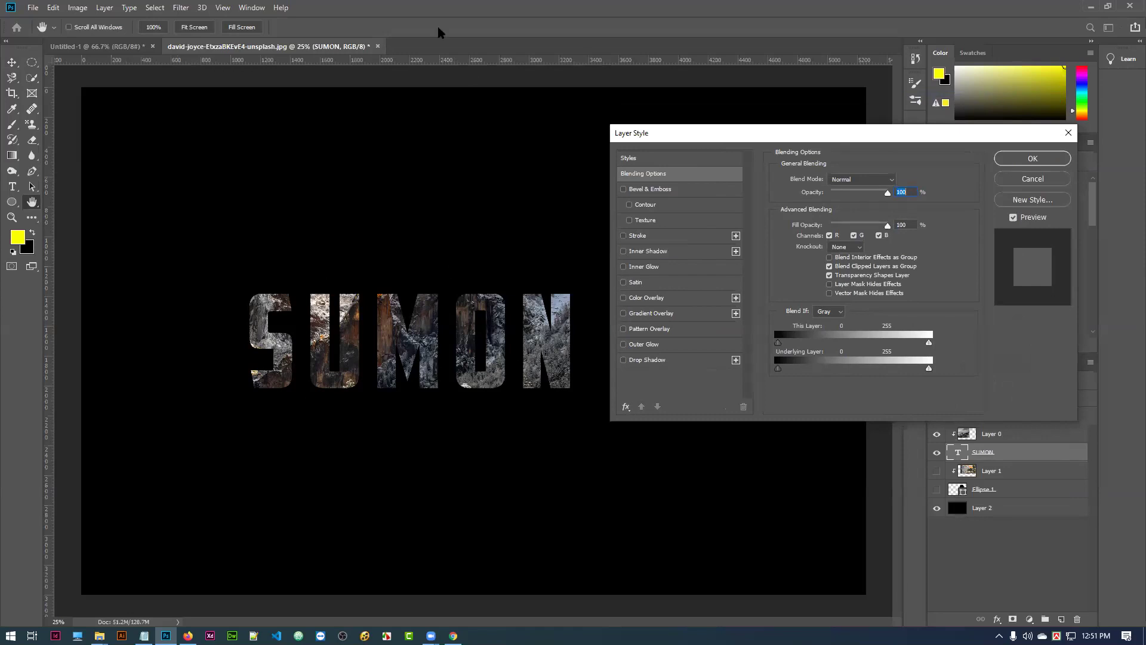
pyautogui.click(622, 235)
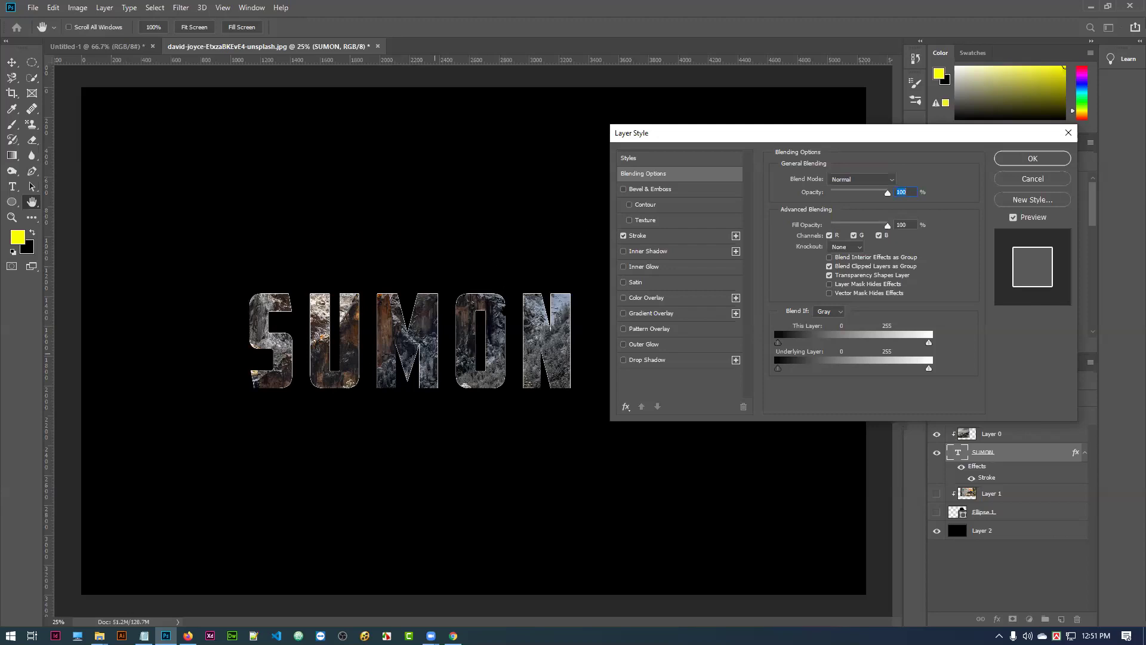
pyautogui.click(623, 236)
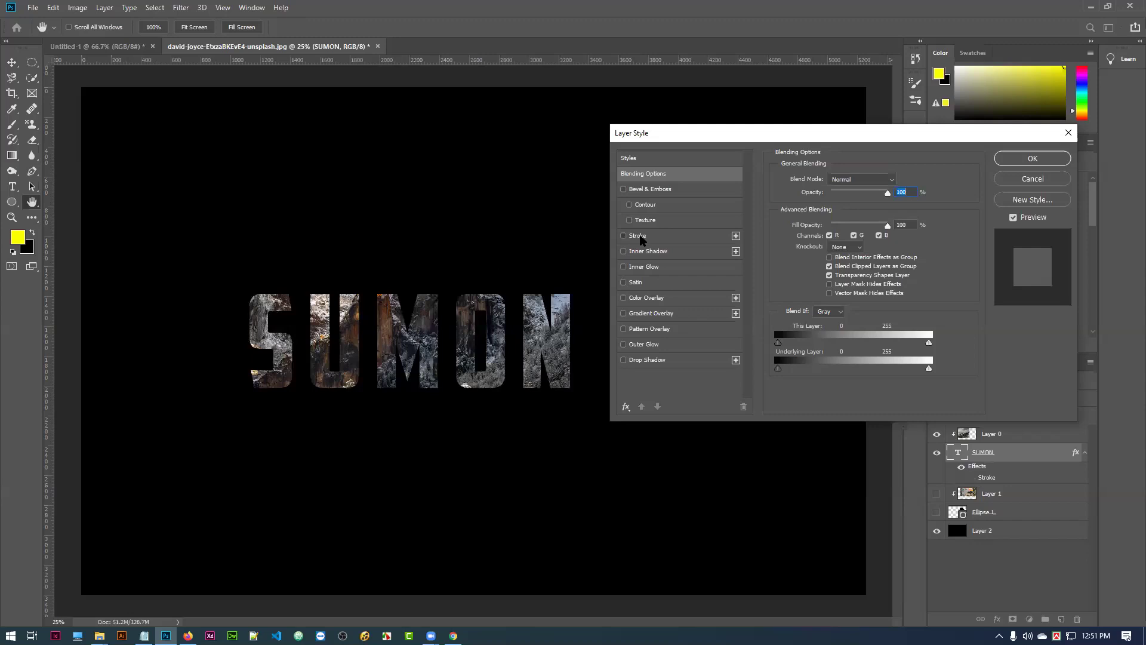
pyautogui.click(639, 237)
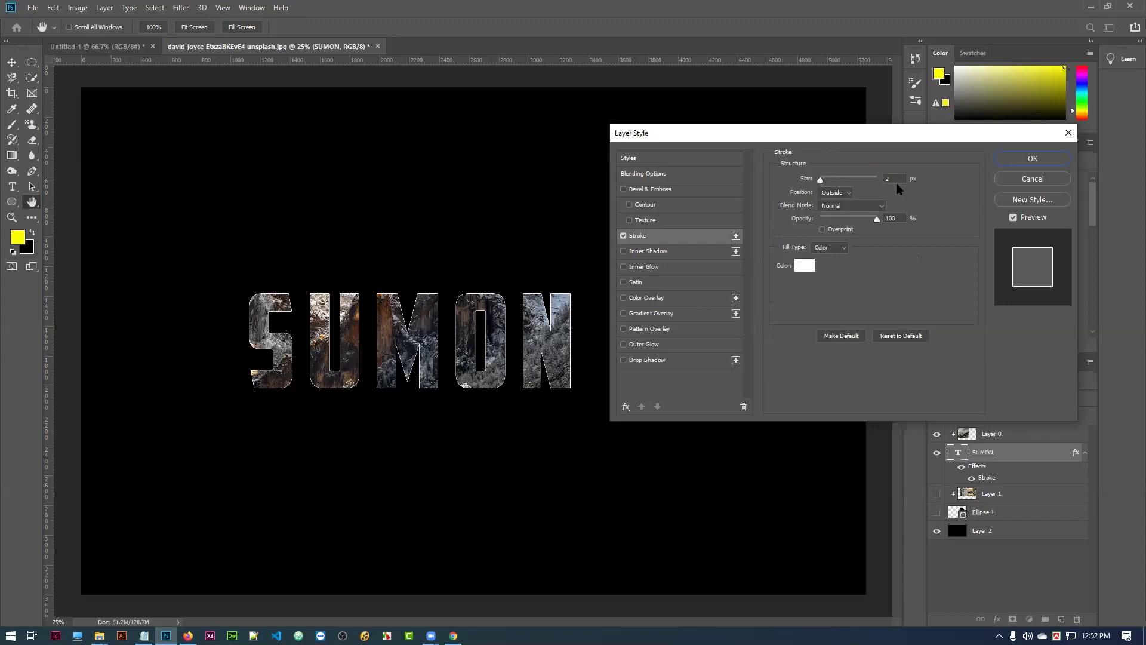
pyautogui.moveTo(821, 180); pyautogui.dragTo(826, 181)
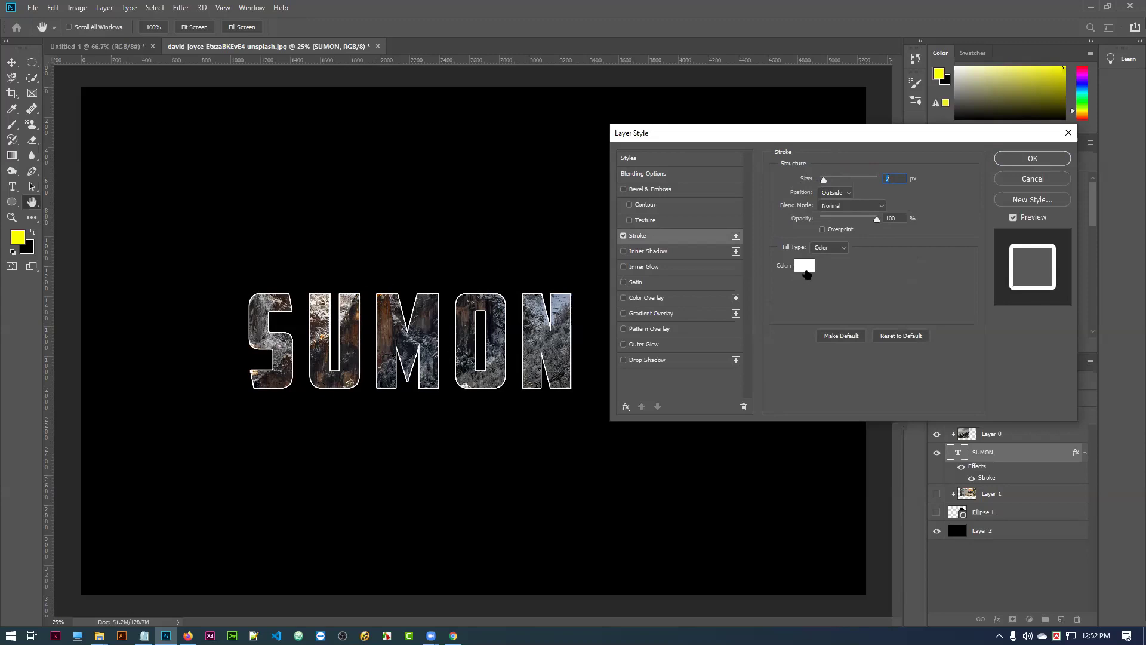
# Set the text's stroke color to amber #ffba00
pyautogui.click(804, 266)
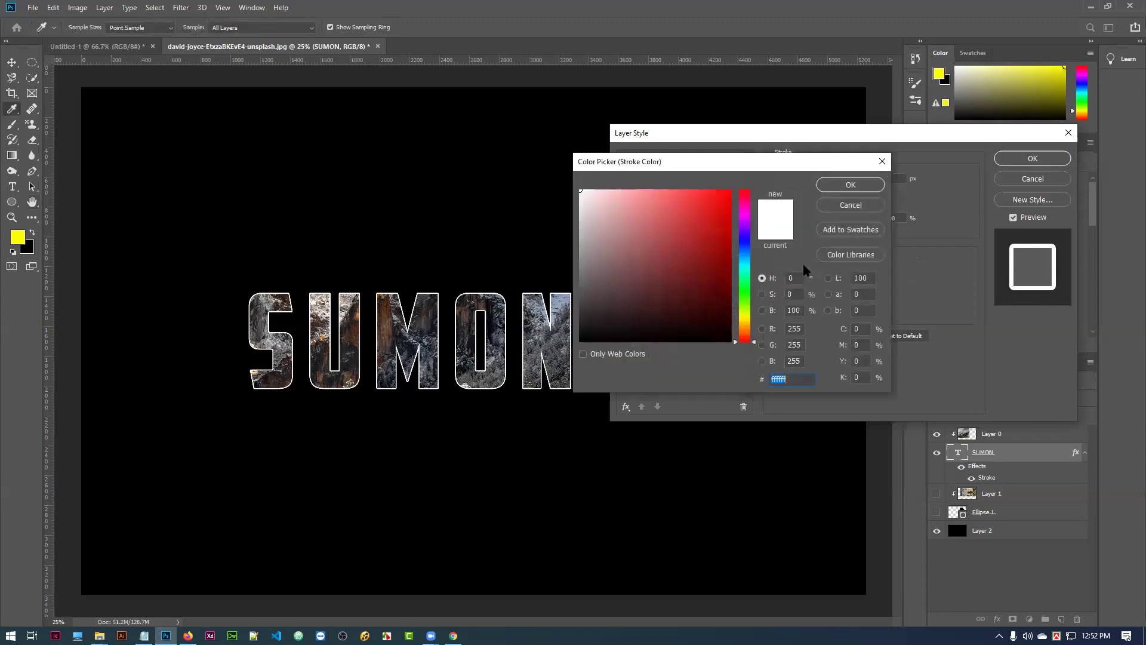
pyautogui.click(746, 315)
pyautogui.moveTo(726, 204); pyautogui.dragTo(740, 178)
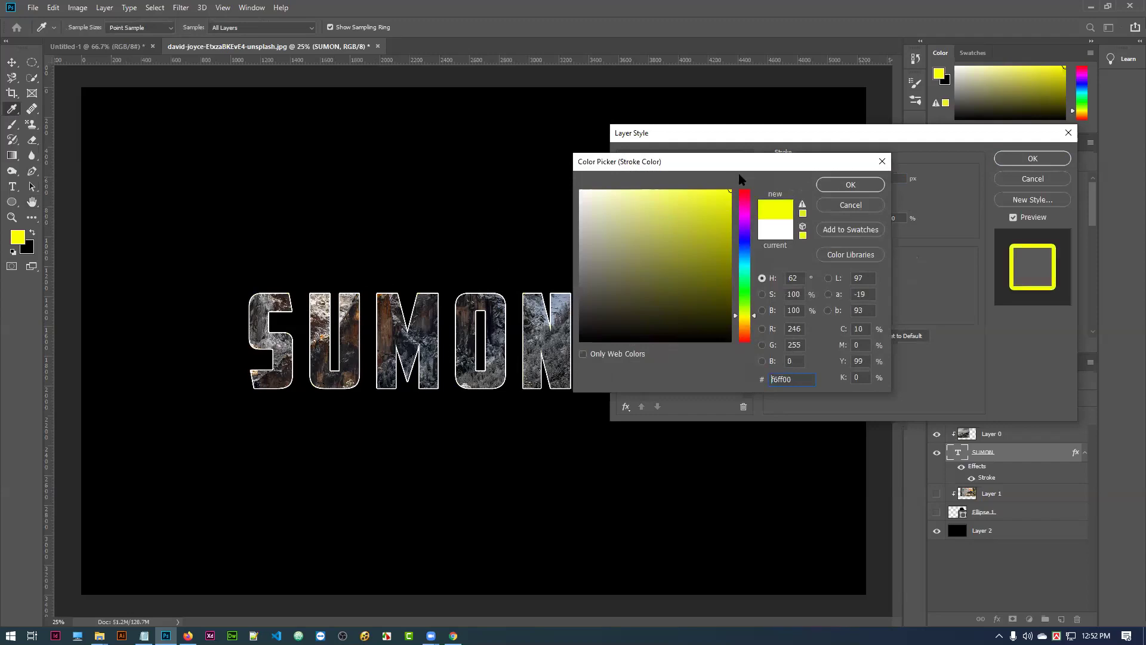
pyautogui.click(745, 338)
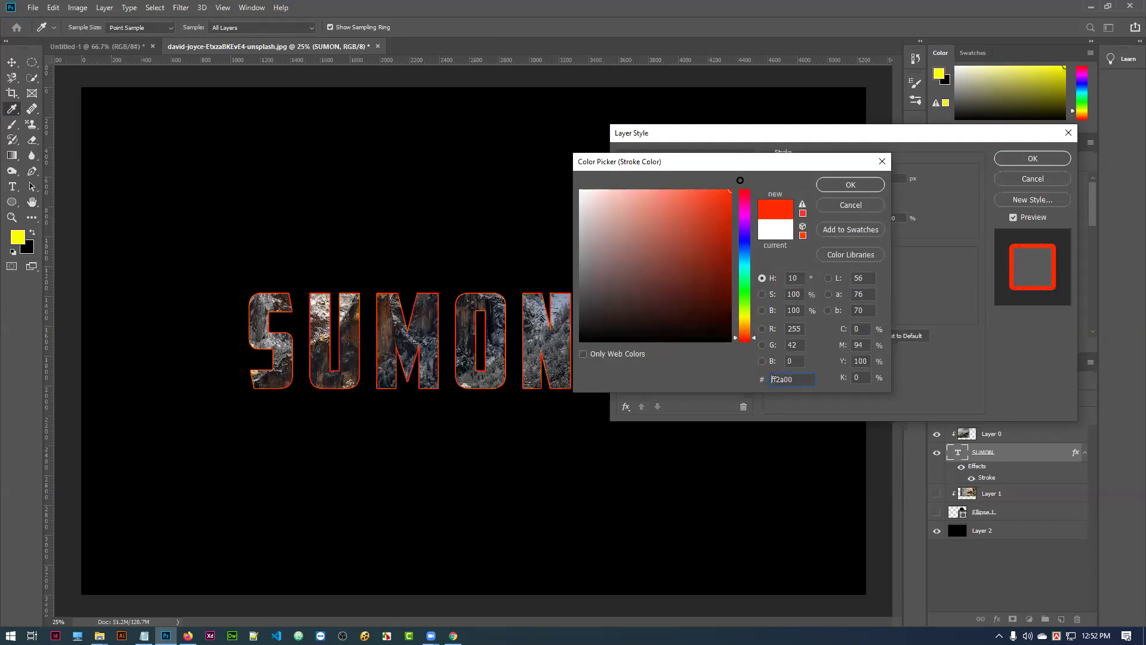
pyautogui.click(718, 192)
pyautogui.moveTo(717, 192)
pyautogui.mouseDown()
pyautogui.moveTo(696, 192)
pyautogui.moveTo(759, 186)
pyautogui.mouseUp()
pyautogui.moveTo(749, 336); pyautogui.dragTo(747, 331)
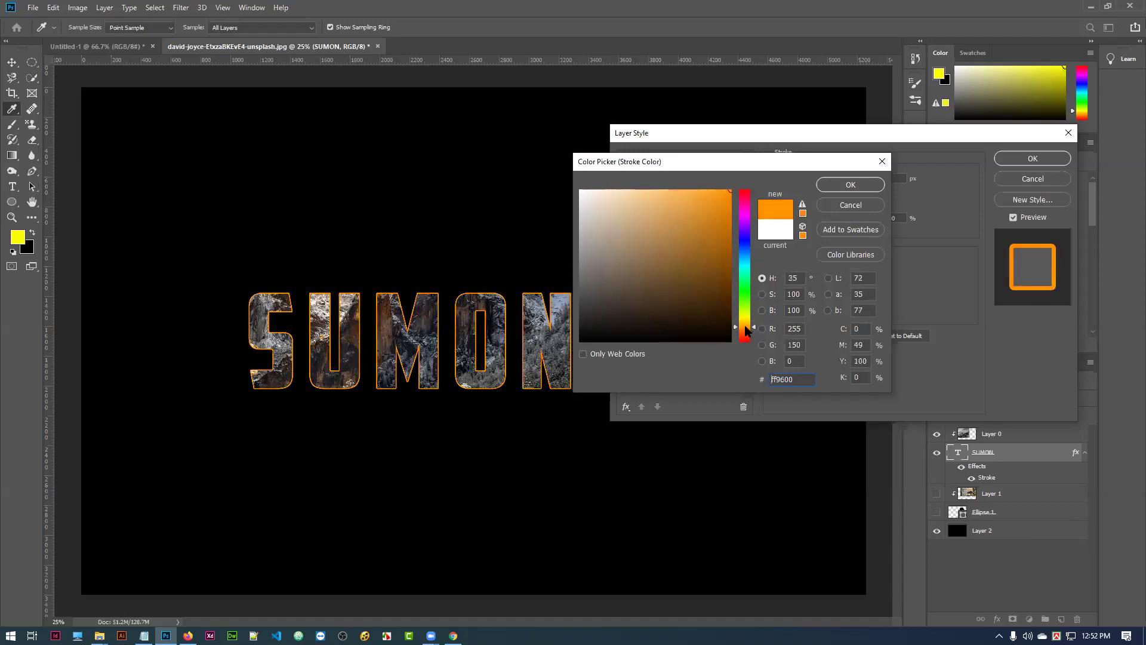
pyautogui.click(748, 323)
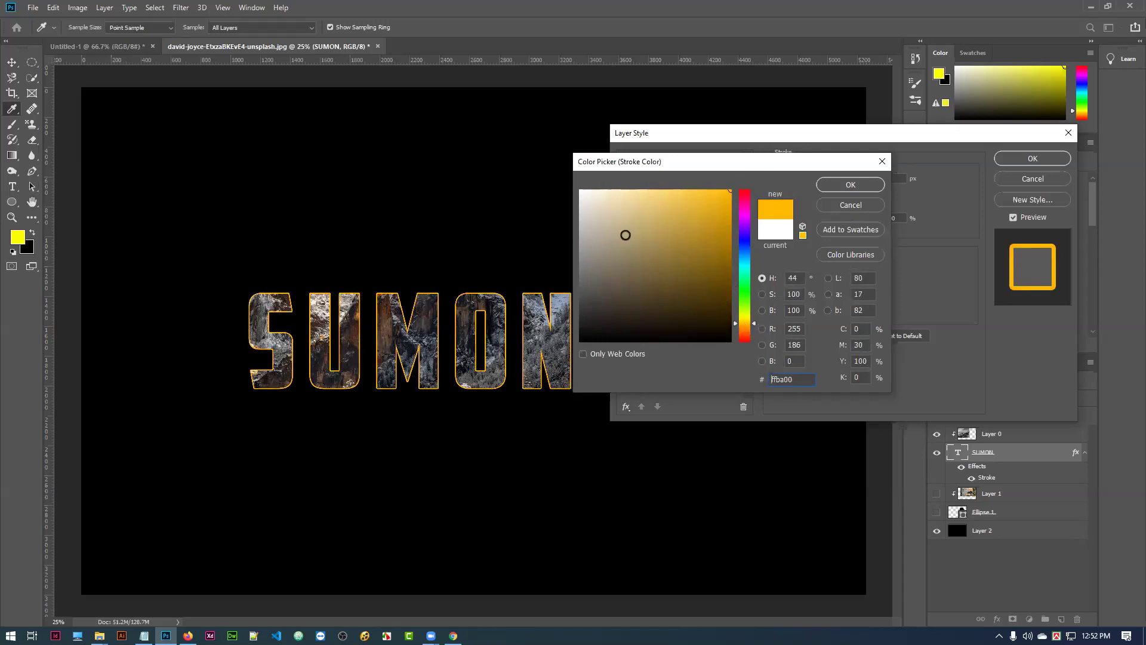
pyautogui.click(853, 185)
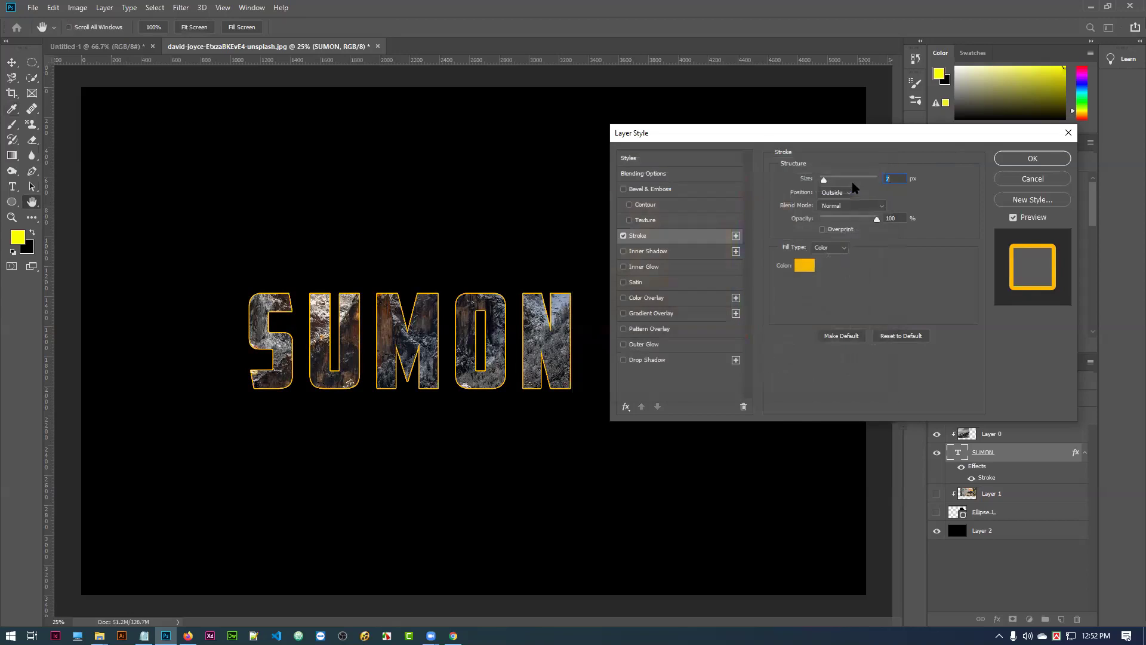
# Set the text's stroke position to Inside, reduce its size to slightly under 10 px, and apply the layer style
pyautogui.moveTo(825, 182); pyautogui.dragTo(826, 183)
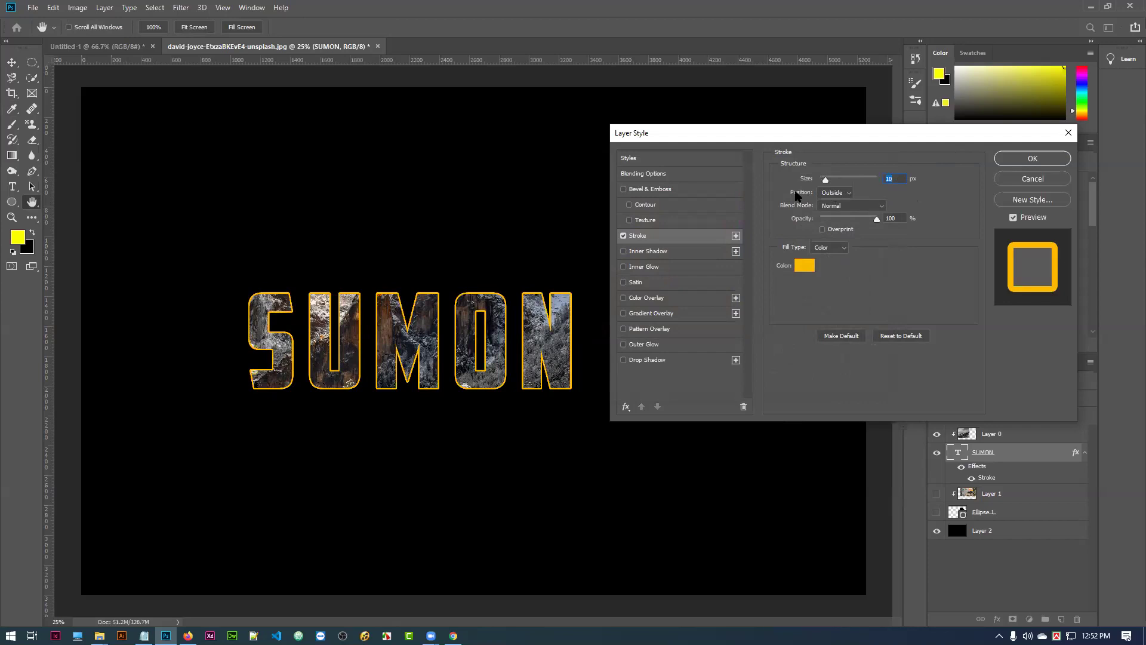
pyautogui.click(837, 193)
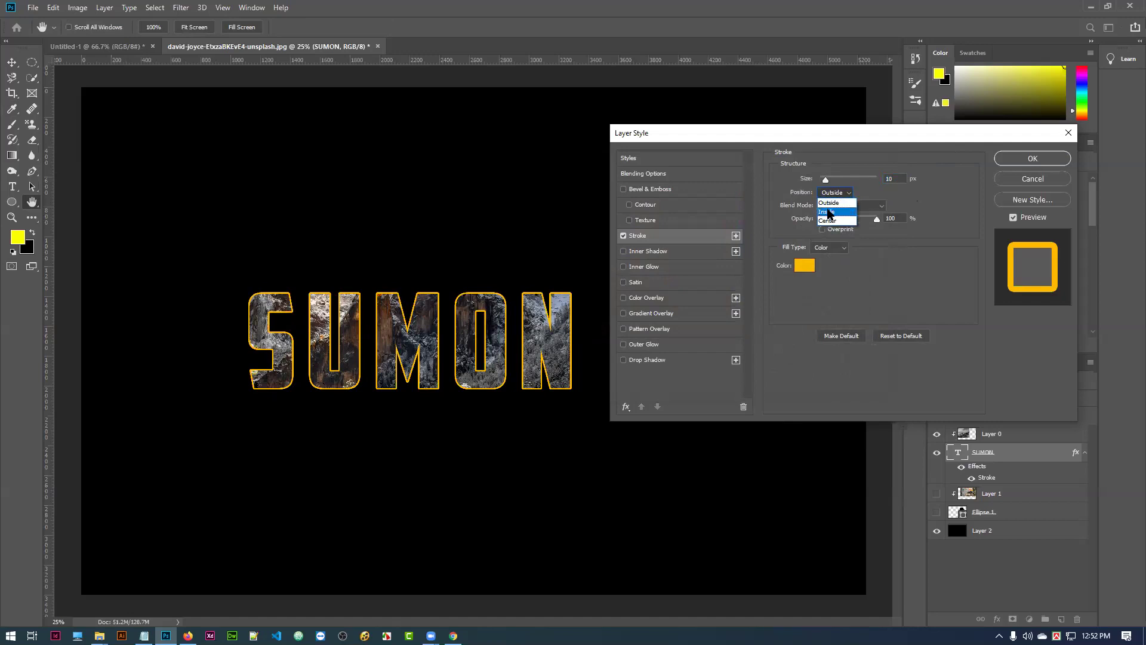
pyautogui.click(828, 213)
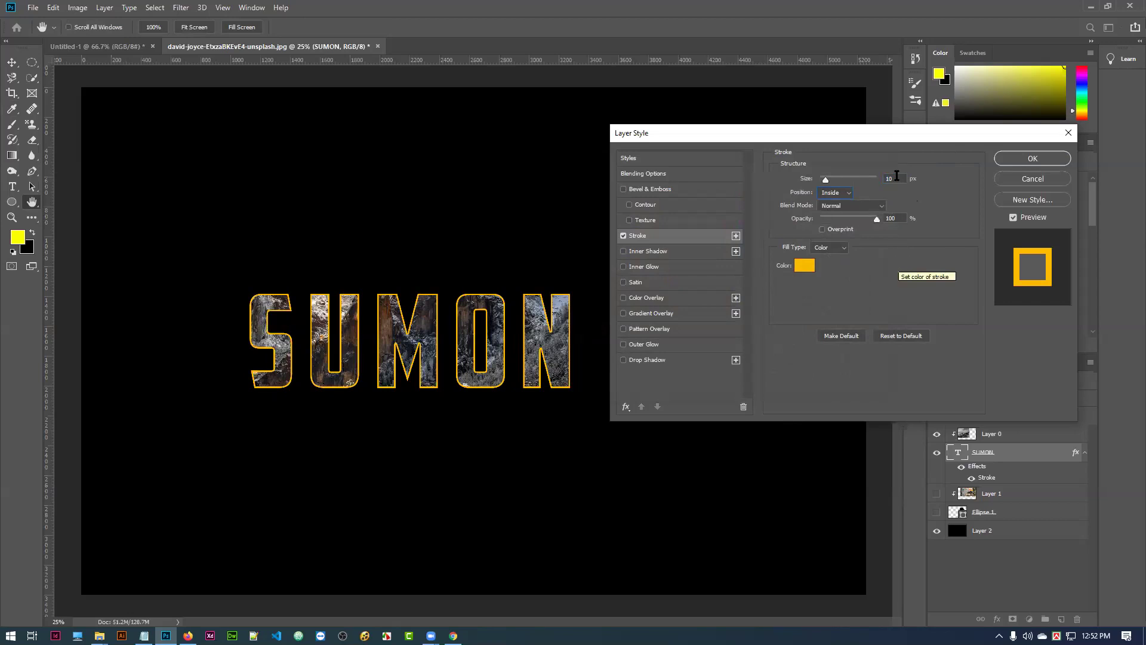
pyautogui.doubleClick(889, 178)
pyautogui.write('5')
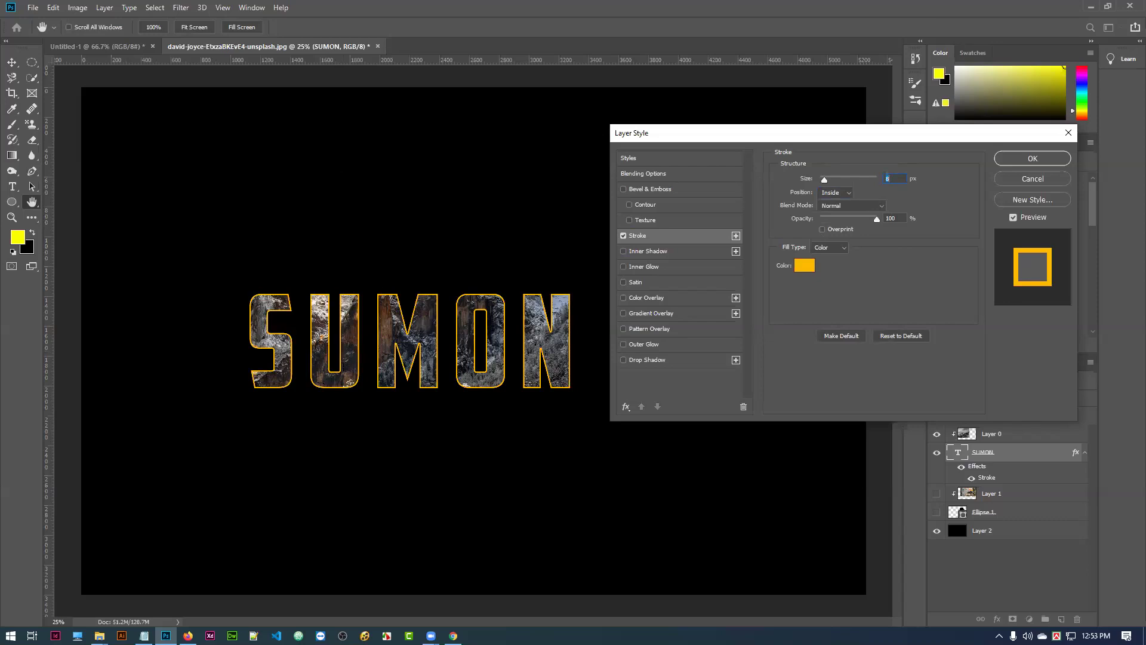
pyautogui.moveTo(876, 220)
pyautogui.mouseDown()
pyautogui.moveTo(840, 227)
pyautogui.moveTo(898, 216)
pyautogui.mouseUp()
pyautogui.click(1032, 158)
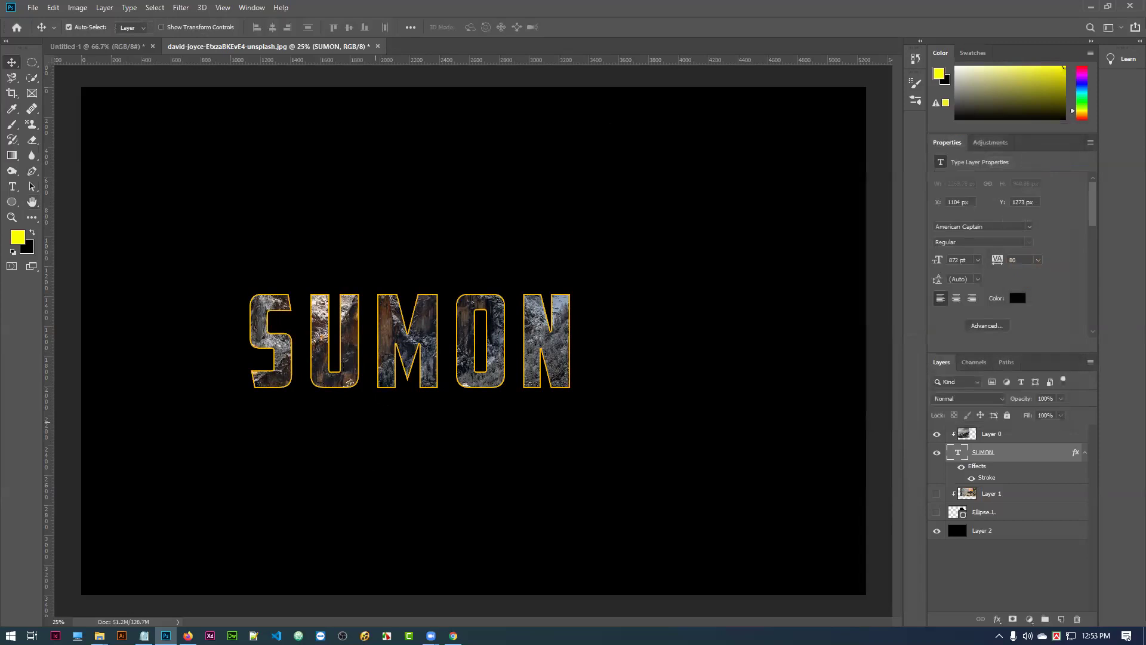
# Move the mountain photo inside the text to about X -1886, Y -723 px, and group it with the text layer
pyautogui.moveTo(420, 340)
pyautogui.mouseDown()
pyautogui.moveTo(447, 331)
pyautogui.moveTo(461, 302)
pyautogui.moveTo(447, 320)
pyautogui.moveTo(439, 307)
pyautogui.moveTo(437, 326)
pyautogui.mouseUp()
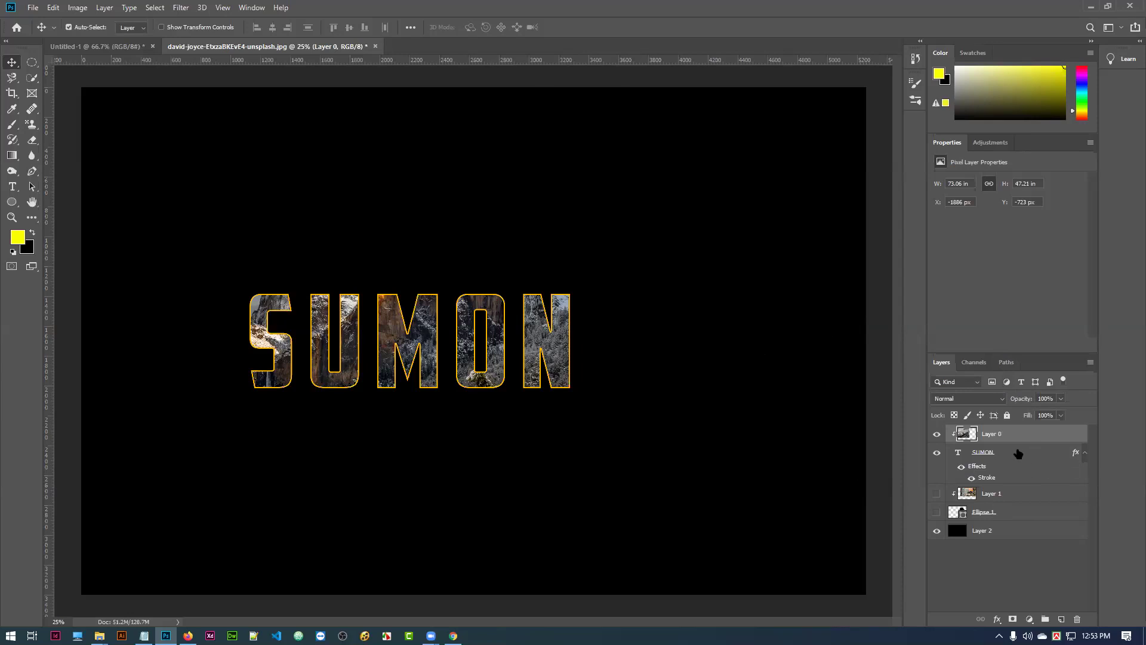
pyautogui.keyDown('shift'); pyautogui.click(1015, 457); pyautogui.keyUp('shift')
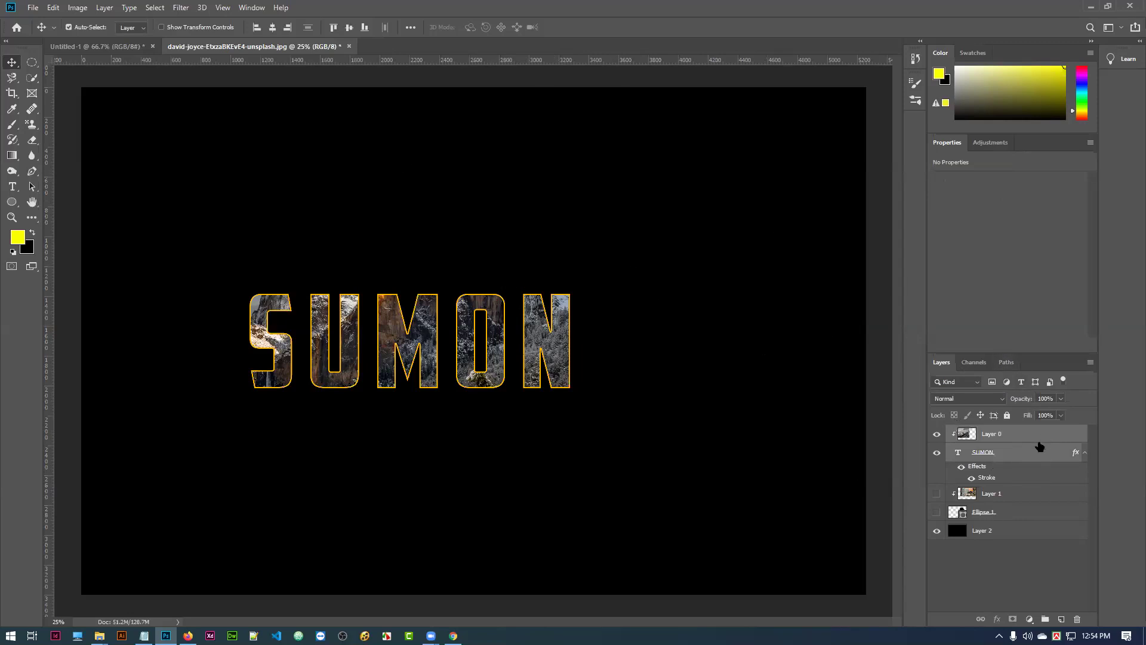
pyautogui.hotkey('ctrl', 'g')
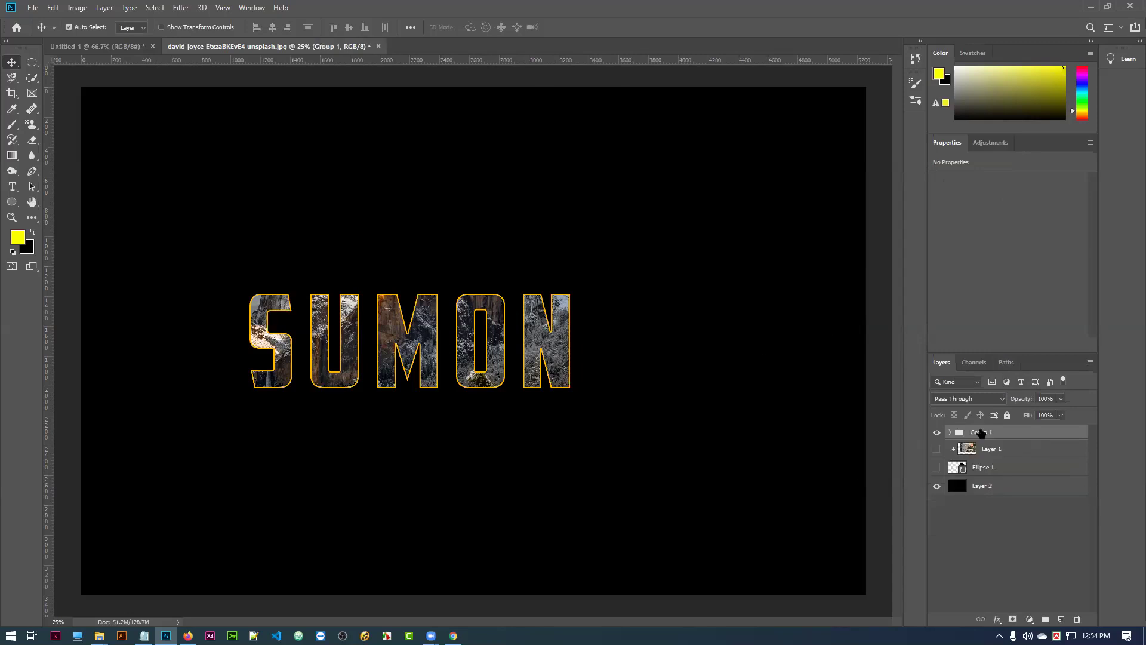
pyautogui.click(936, 434)
pyautogui.click(936, 433)
# Select the whole canvas with the Rectangular Marquee tool, center the text group horizontally within it, and deselect
pyautogui.click(32, 62)
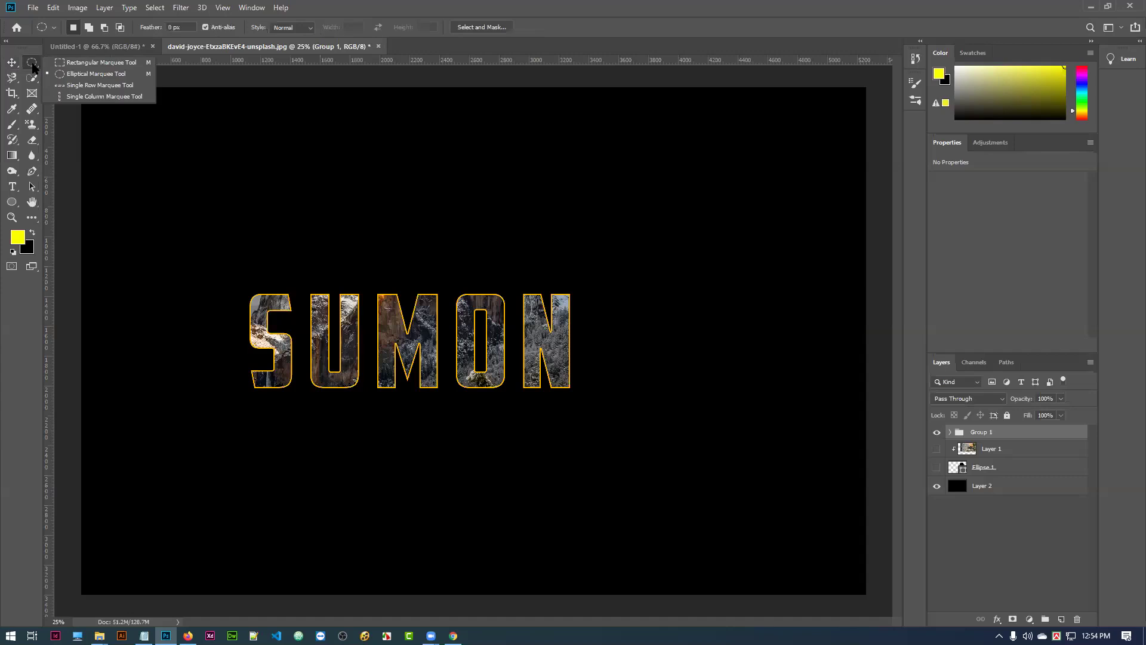
pyautogui.click(65, 63)
pyautogui.moveTo(81, 86); pyautogui.dragTo(867, 594)
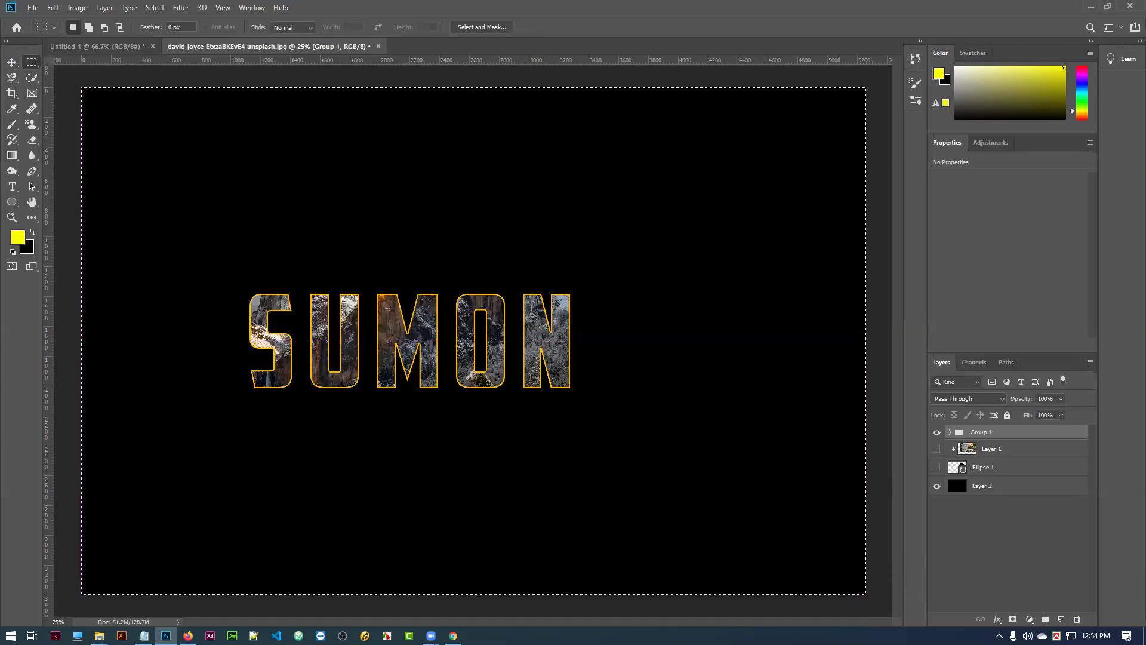
pyautogui.click(11, 63)
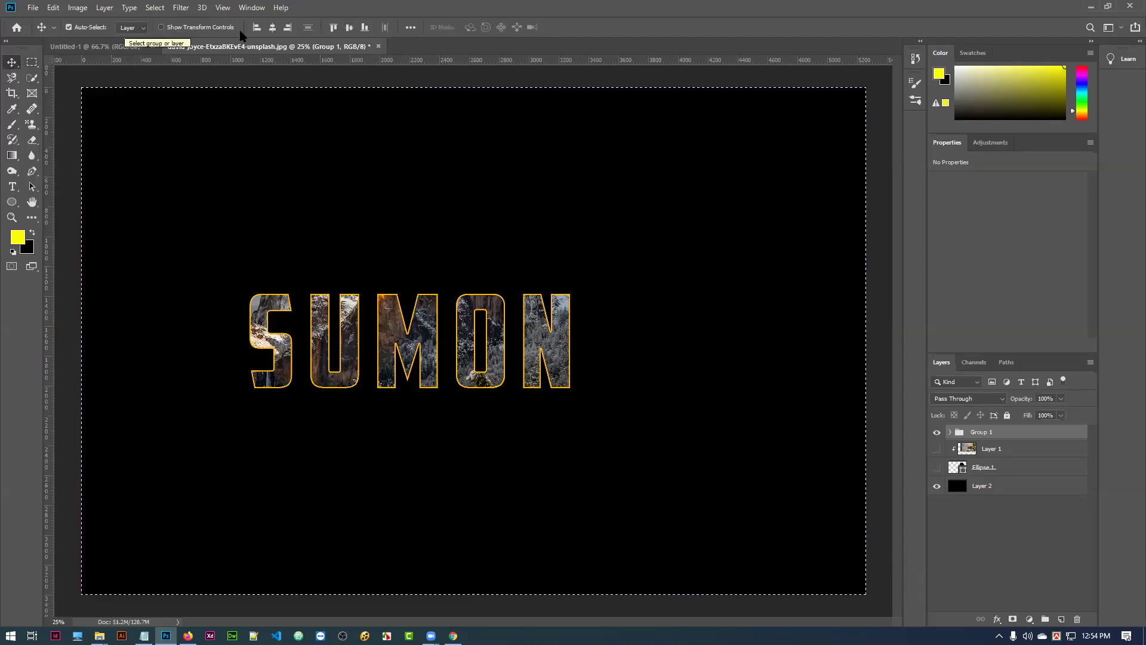
pyautogui.click(272, 27)
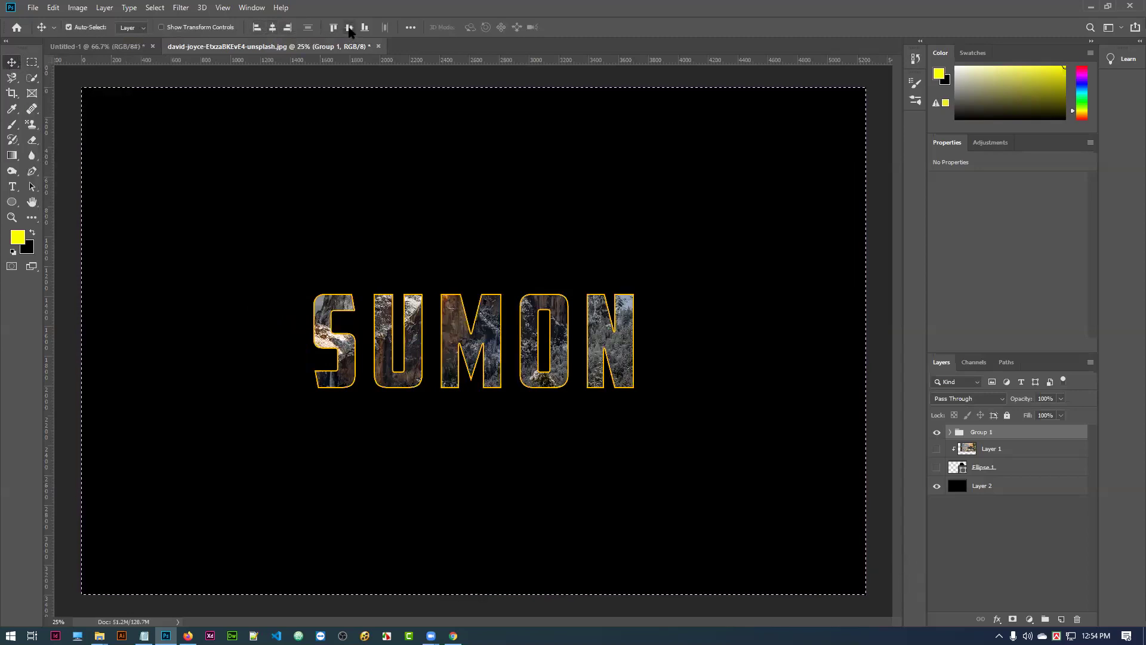
pyautogui.press('ctrl')
pyautogui.hotkey('ctrl', 'd')
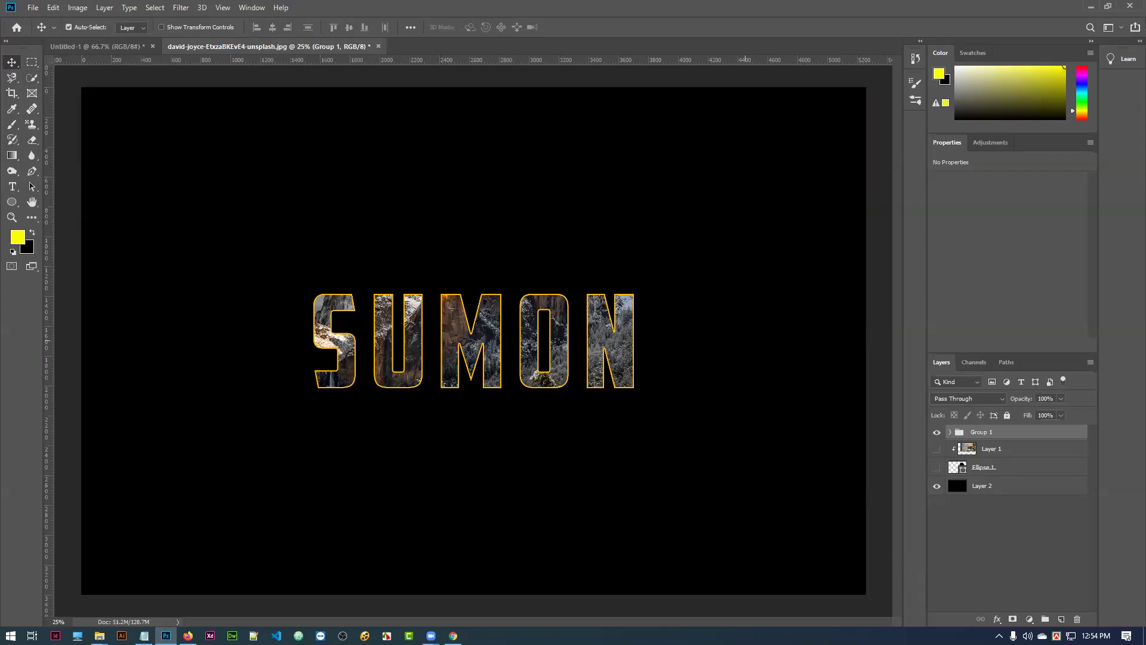